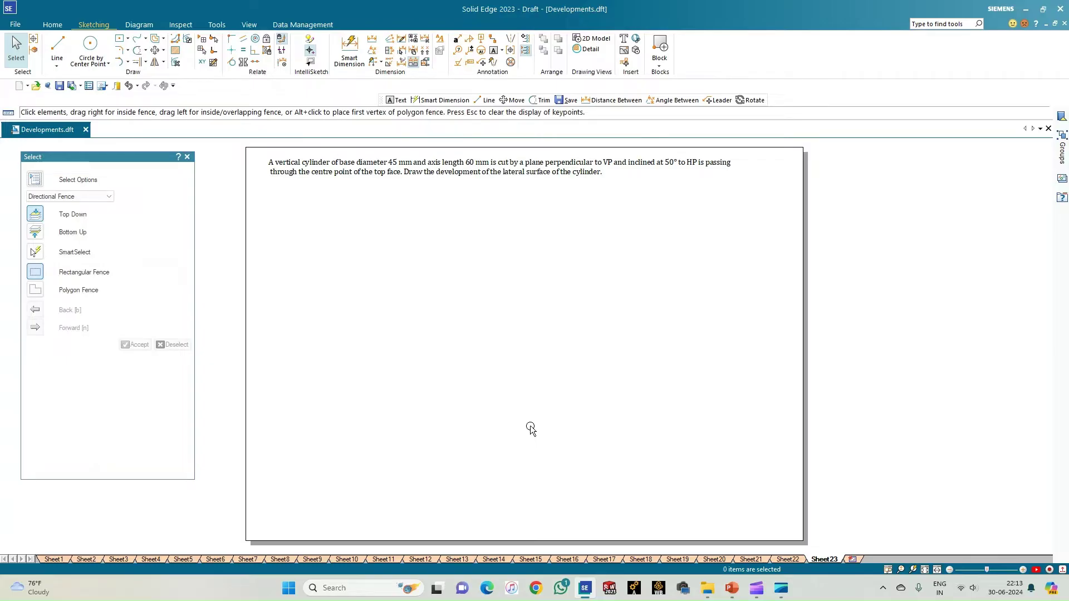
- Draw a horizontal reference line about 97 mm long across the sheet's left half with a 0.18 mm line width
left_click(57, 46)
left_click(132, 346)
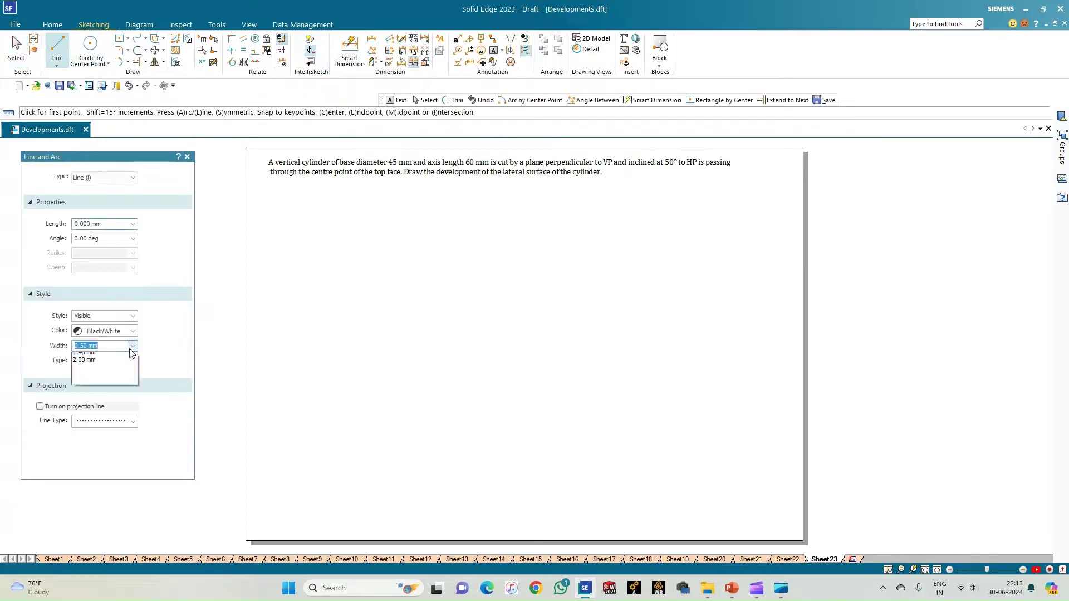
left_click(84, 364)
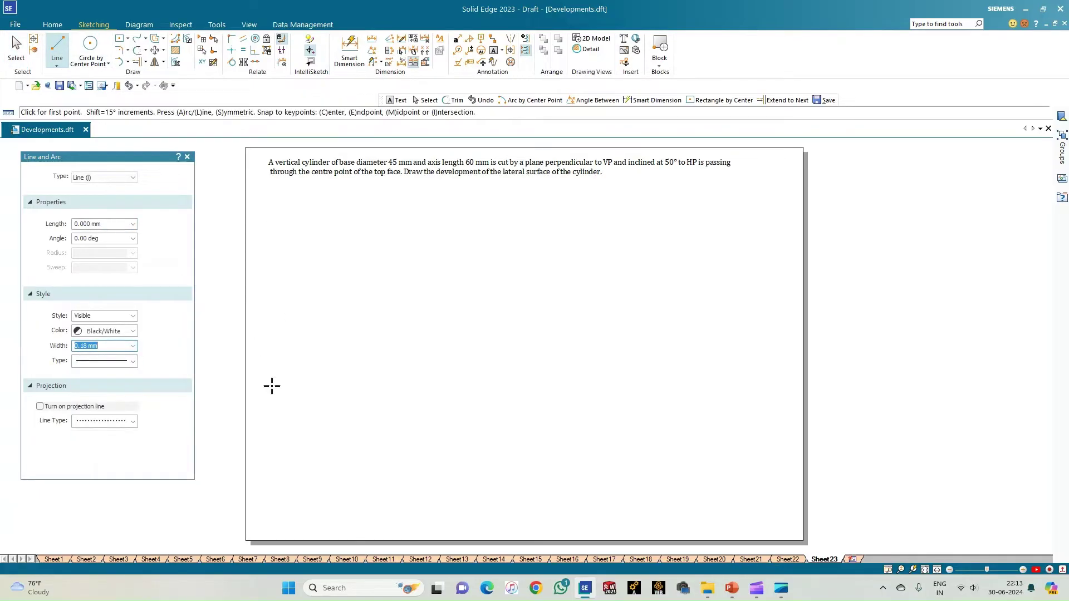
left_click(270, 377)
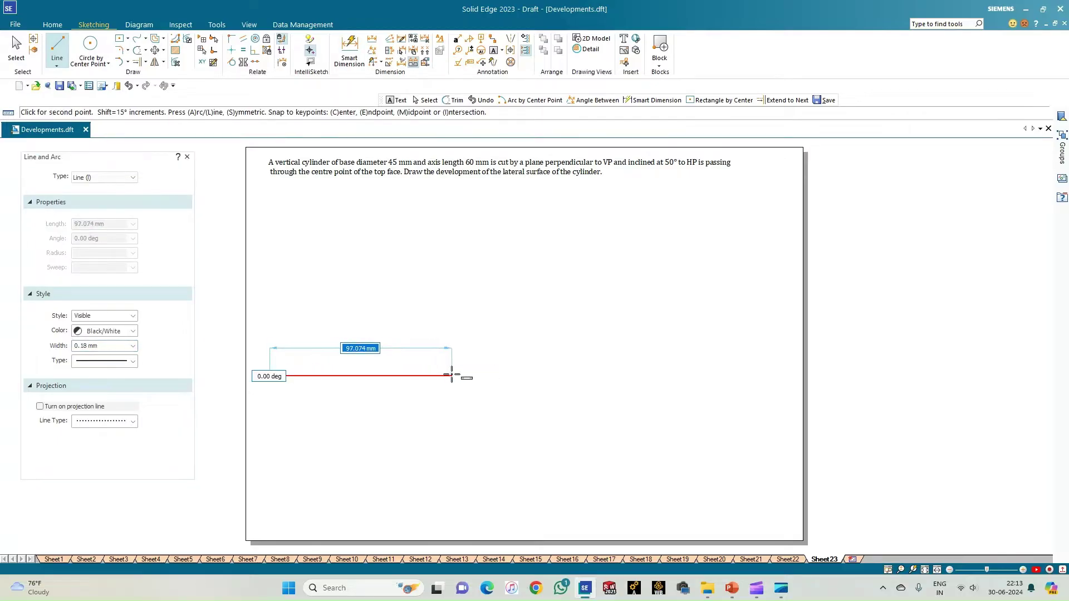
left_click(451, 376)
right_click(383, 330)
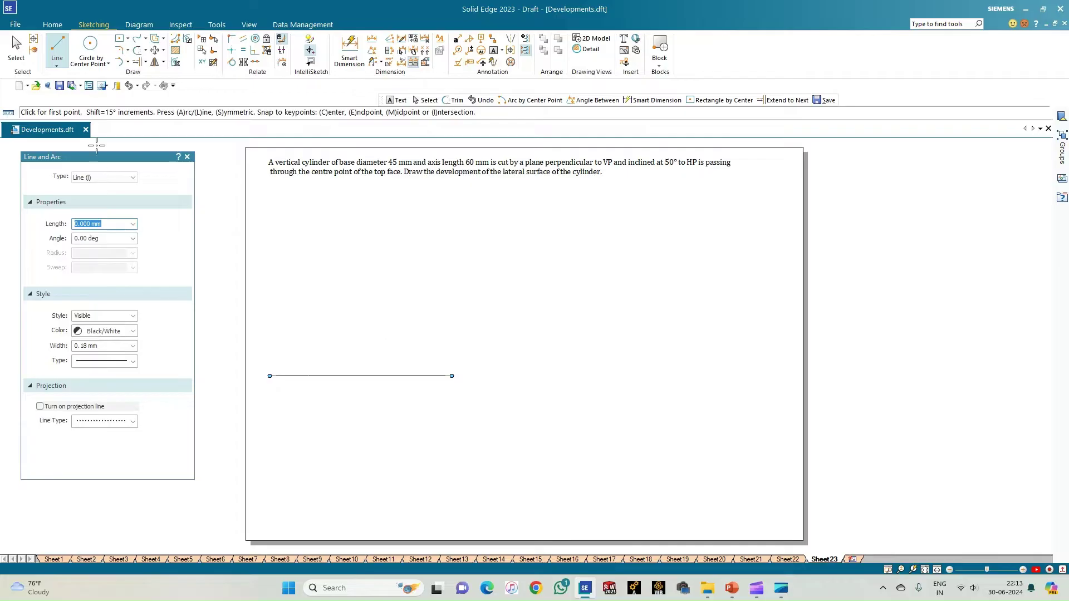
- Draw a circle of 45 mm diameter below the reference line with a 0.13 mm line width
left_click(132, 345)
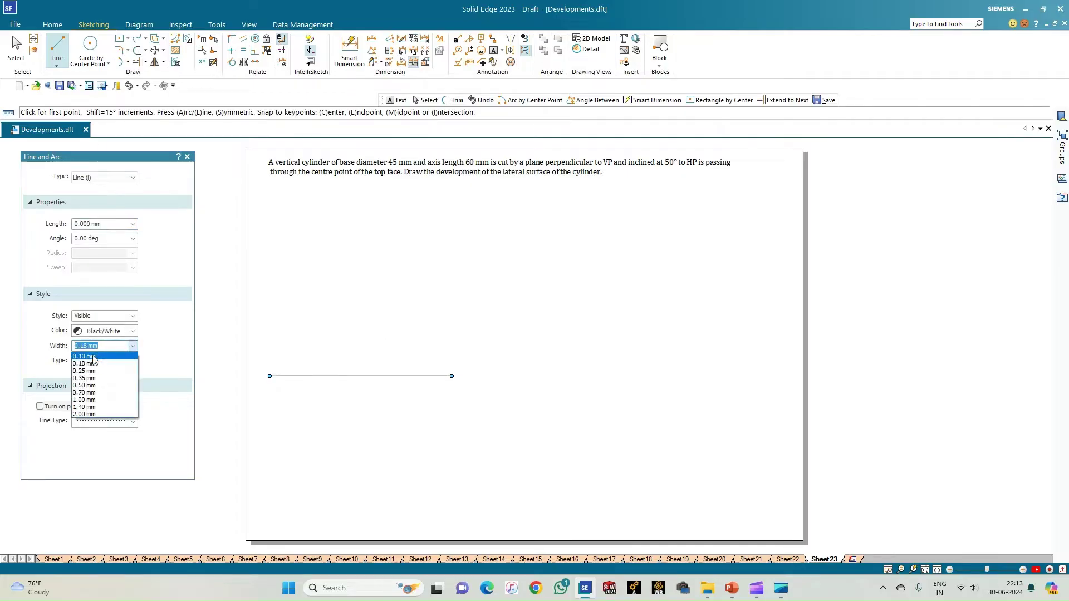
left_click(84, 356)
key("c")
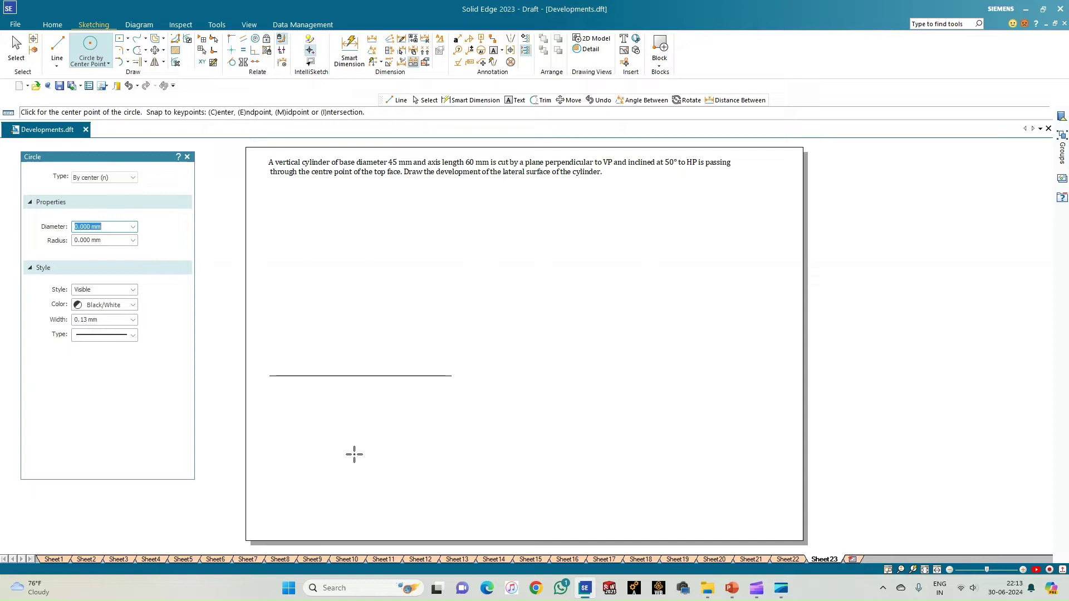
type("45")
key("Return")
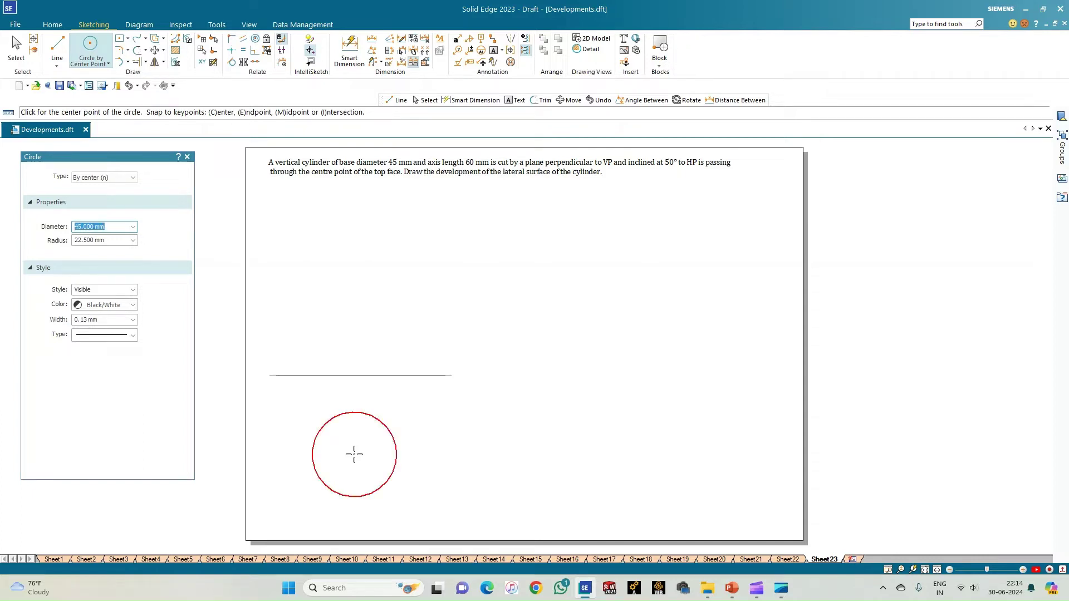
left_click(354, 454)
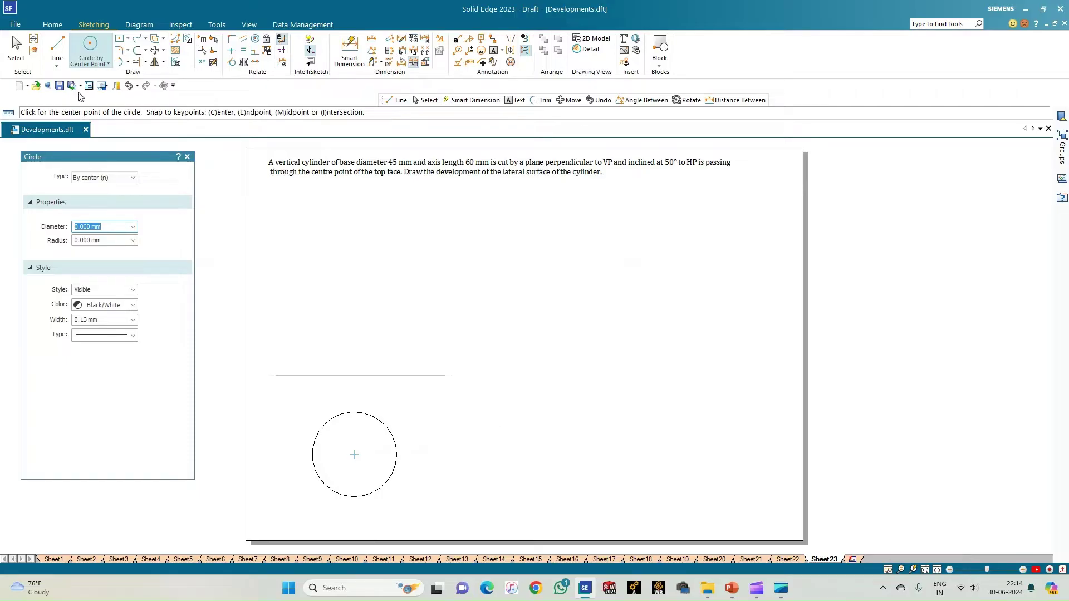
- Draw the circle's horizontal and vertical diameters
key("l")
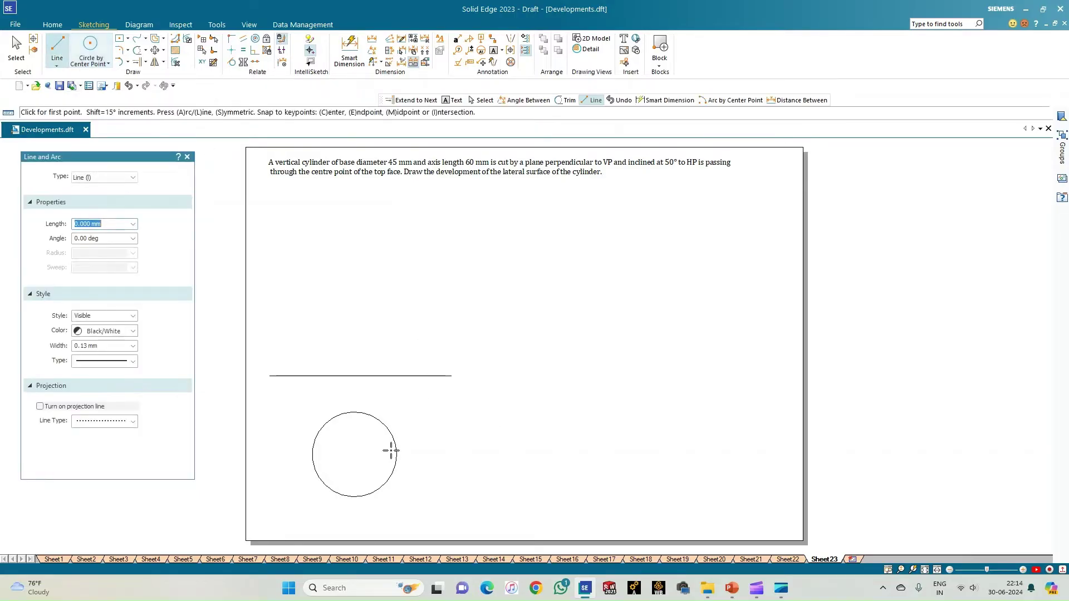
left_click(313, 454)
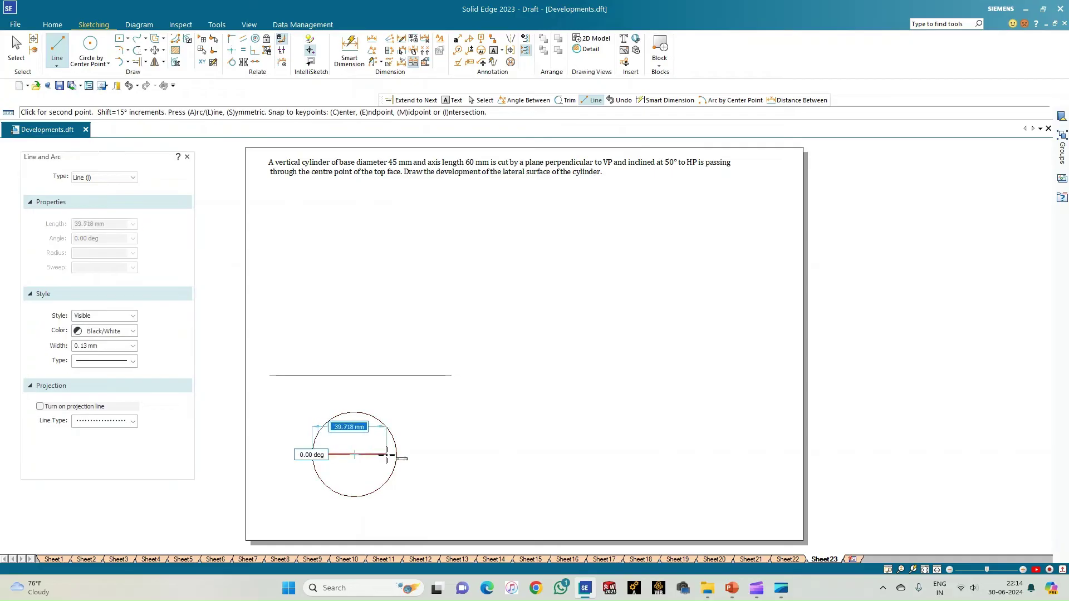
left_click(396, 454)
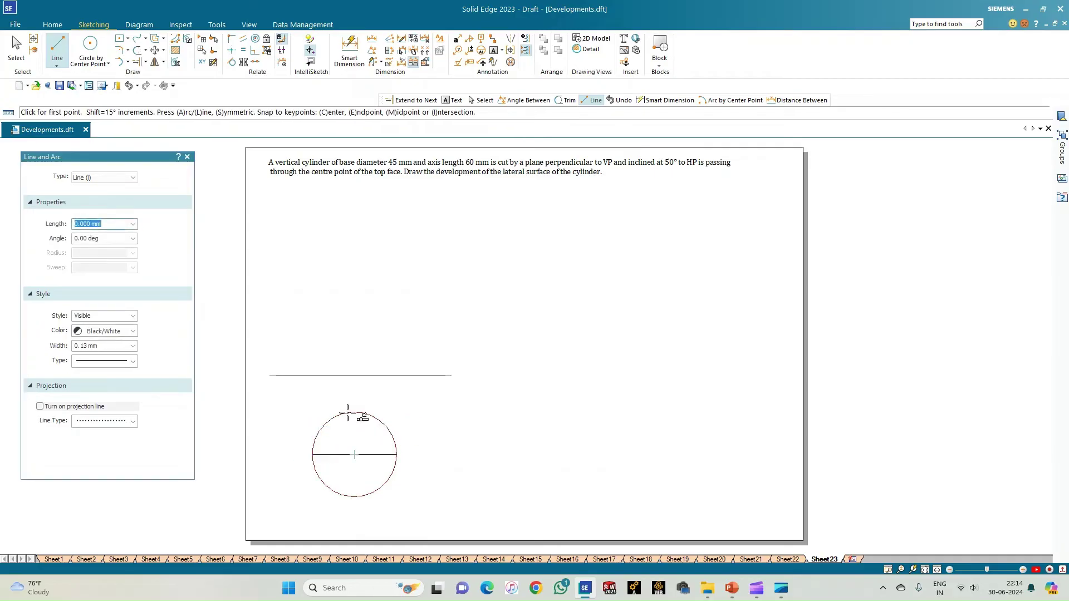
left_click(354, 413)
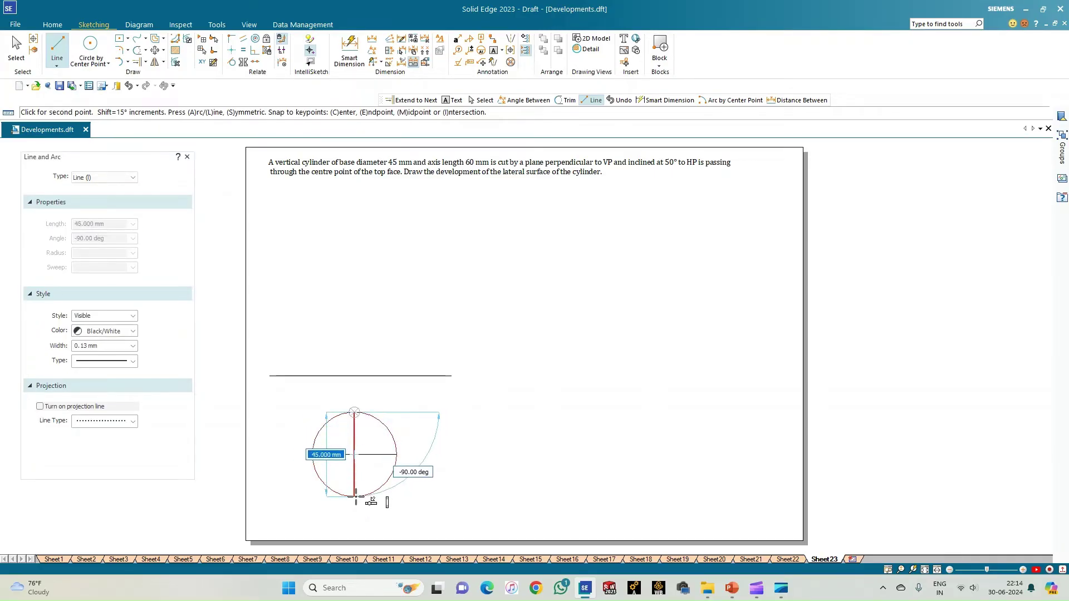
left_click(354, 496)
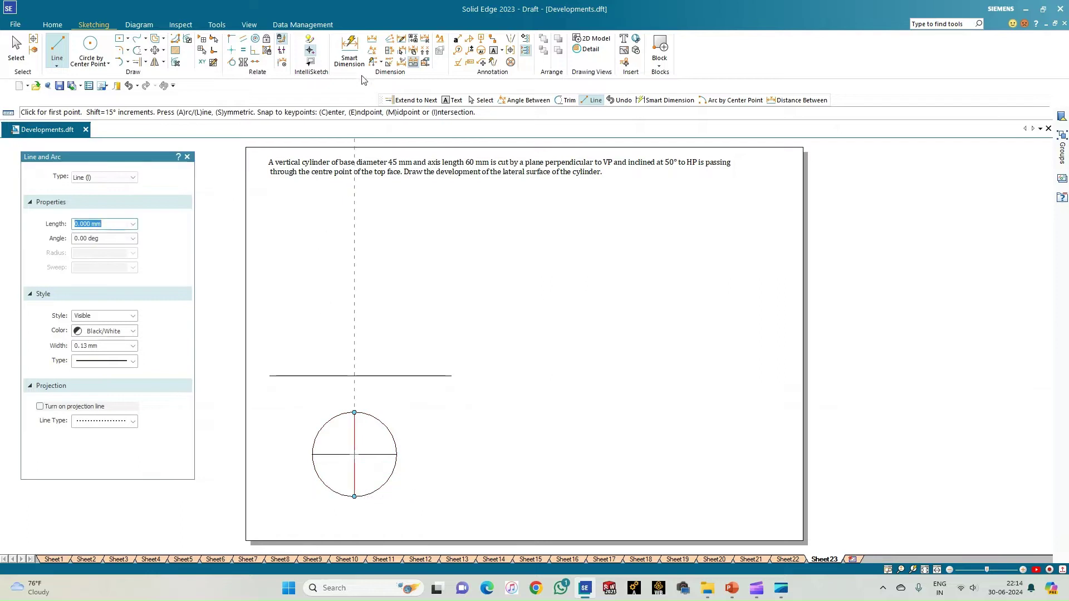
- Dimension the circle's horizontal diameter, placing the dimension below the circle
left_click(349, 50)
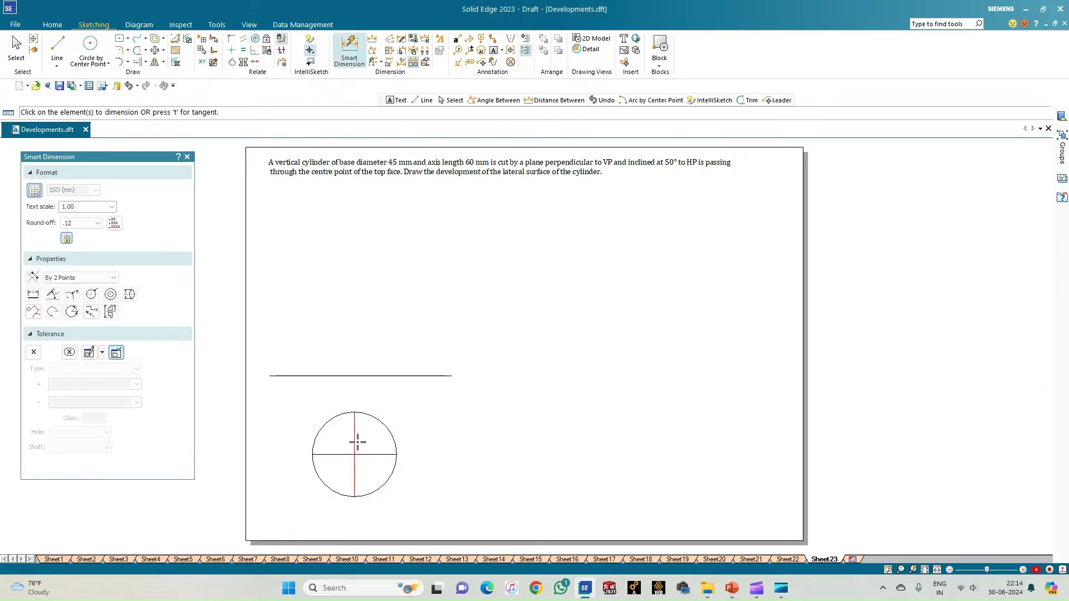
left_click(355, 443)
left_click(282, 455)
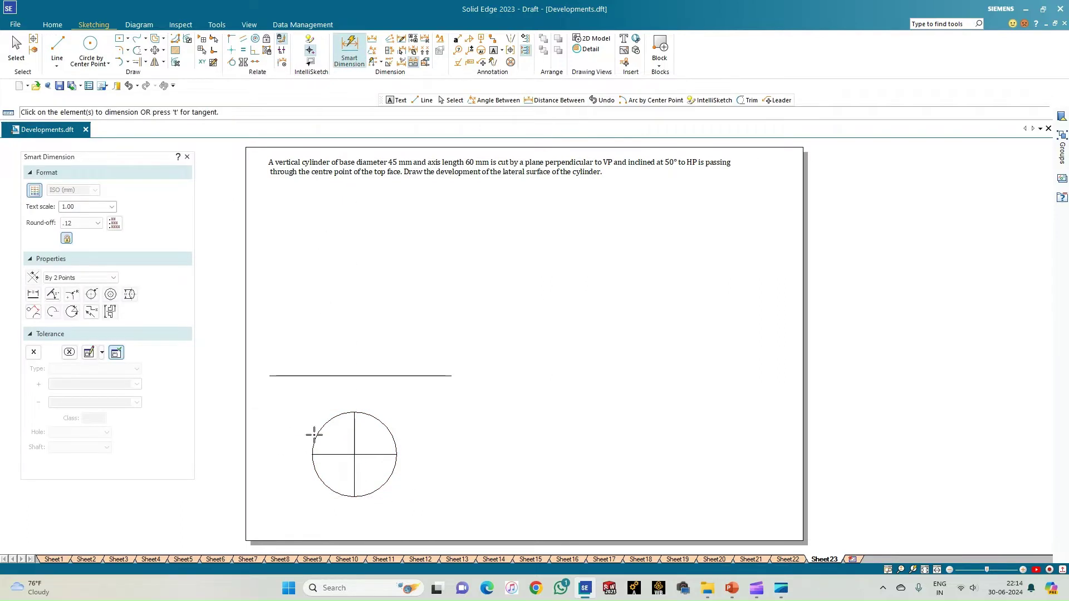
left_click(355, 433)
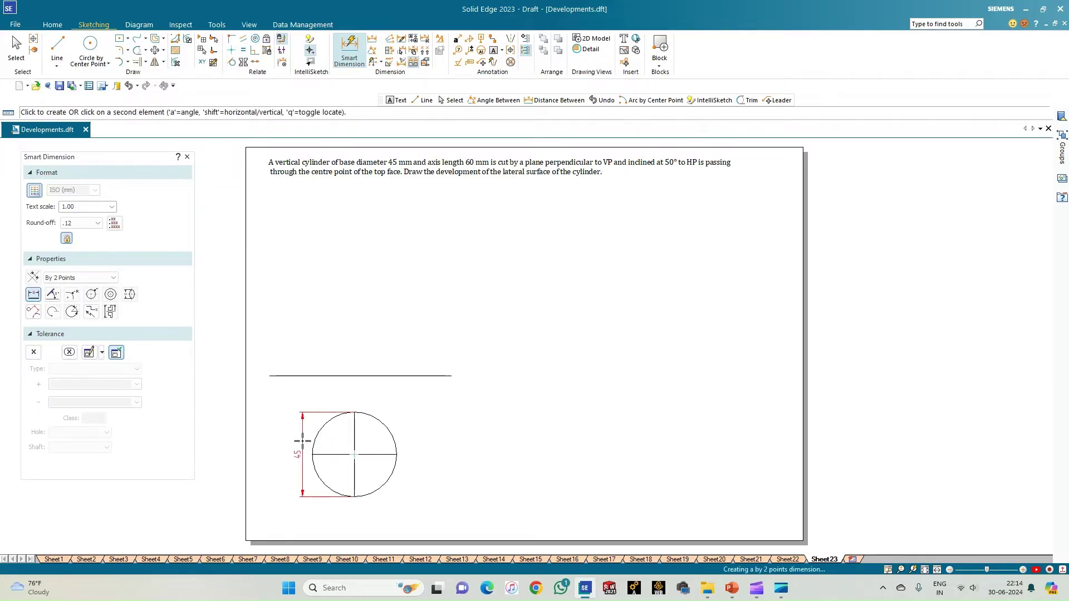
key("Escape")
left_click(313, 454)
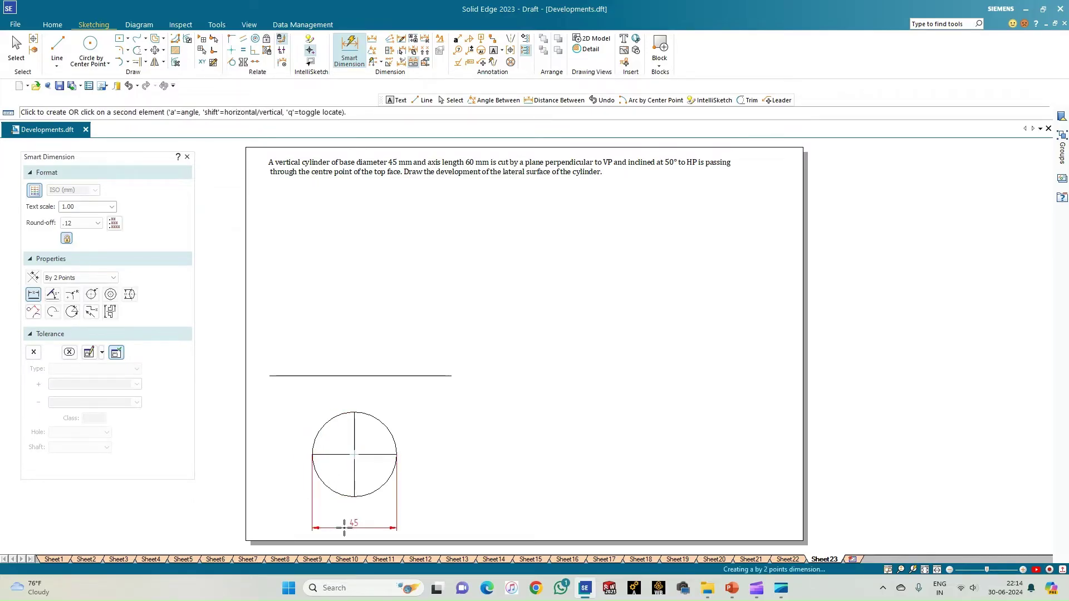
left_click(343, 528)
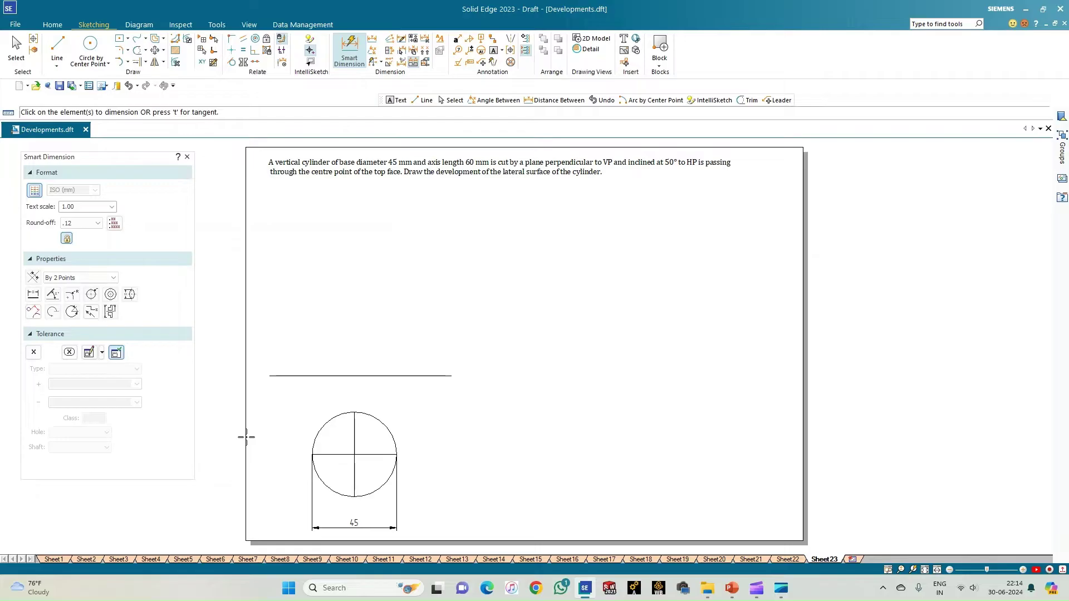
- Draw two 22.5 mm radial lines from the circle's centre at 45° and 135° to divide its upper half
left_click(56, 47)
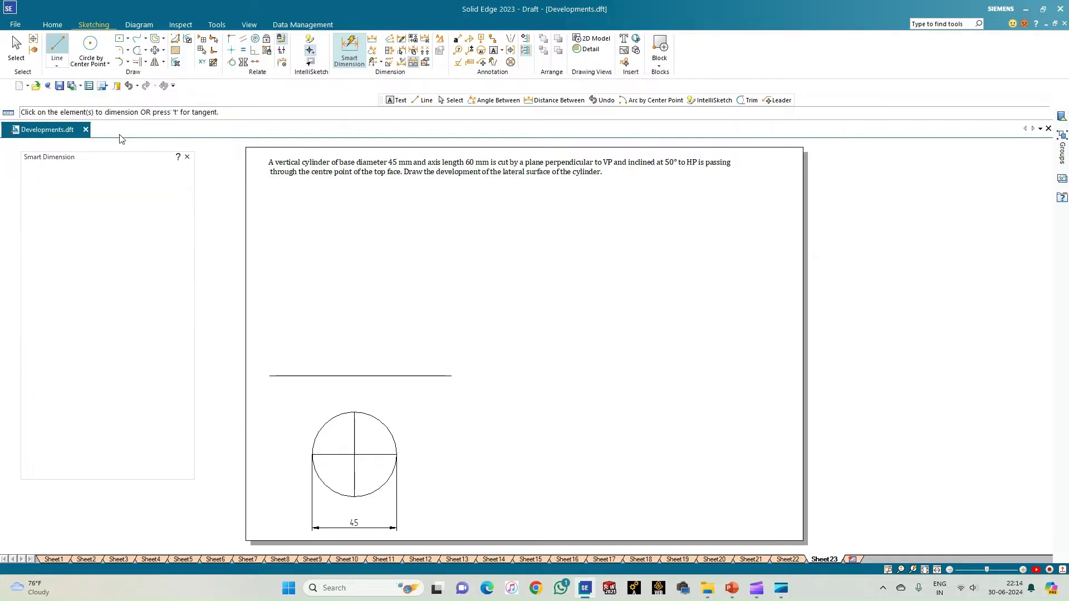
left_click(354, 455)
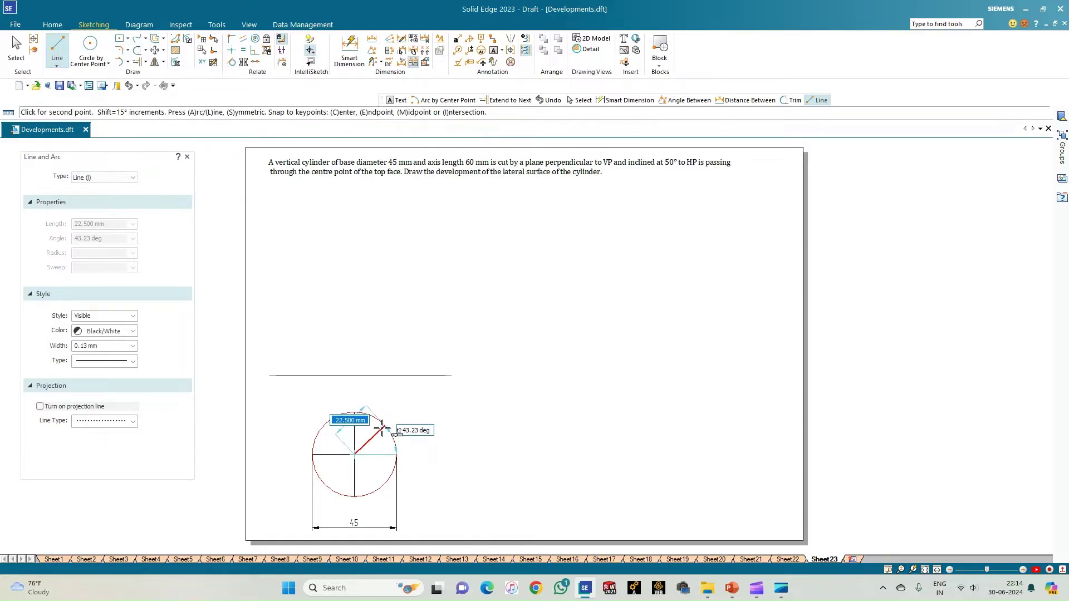
type("45")
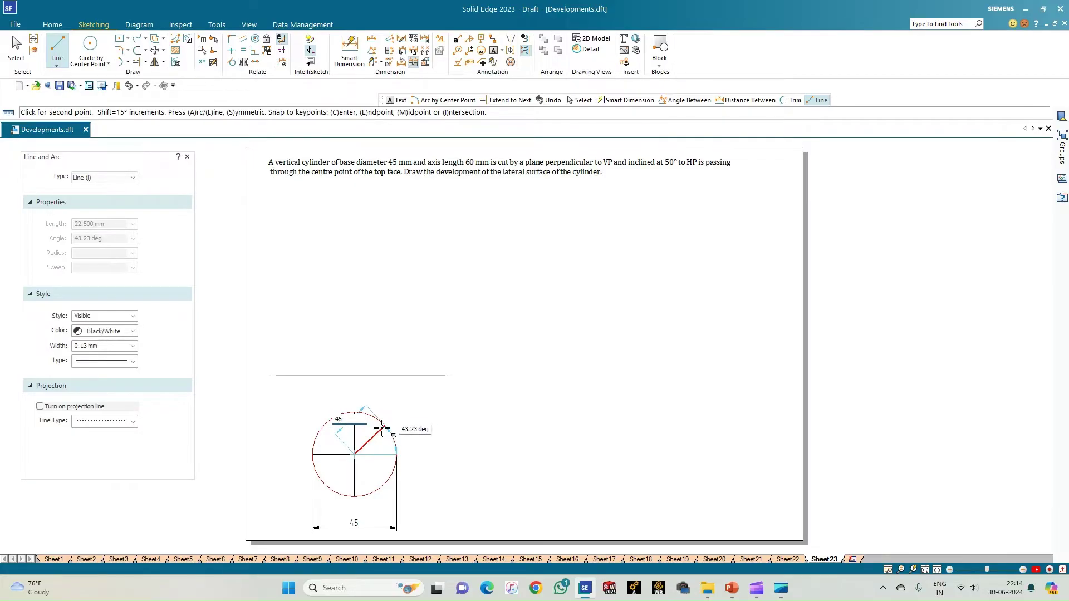
key("BackSpace")
key("BackSpace")
type("22.5")
key("Tab")
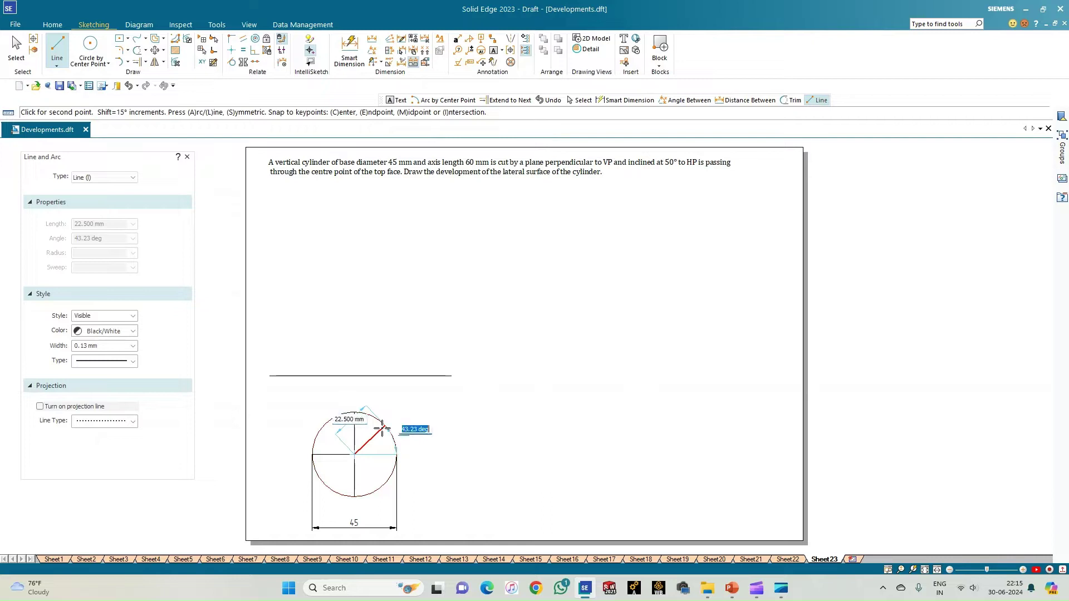
left_click(383, 428)
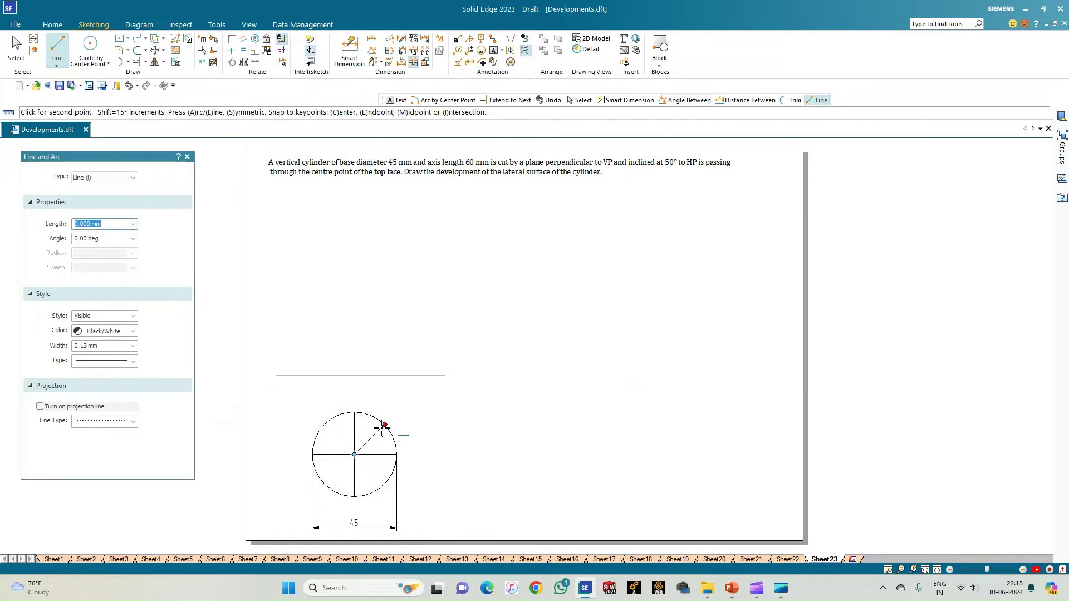
right_click(390, 440)
left_click(354, 455)
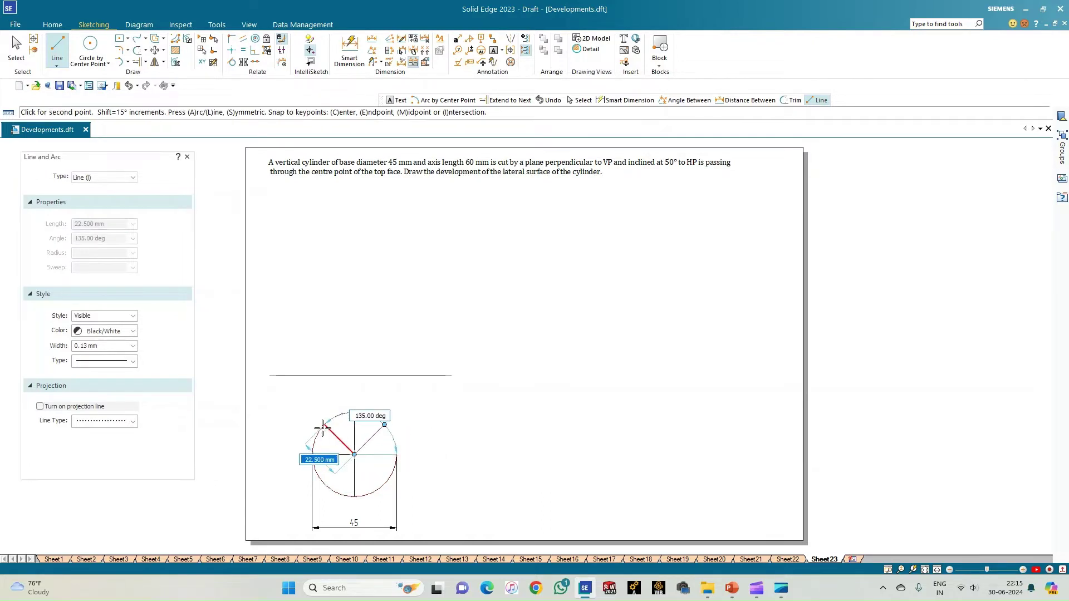
left_click(296, 409)
- Extend both inclined radial lines through the centre to the lower half of the circle
left_click(139, 63)
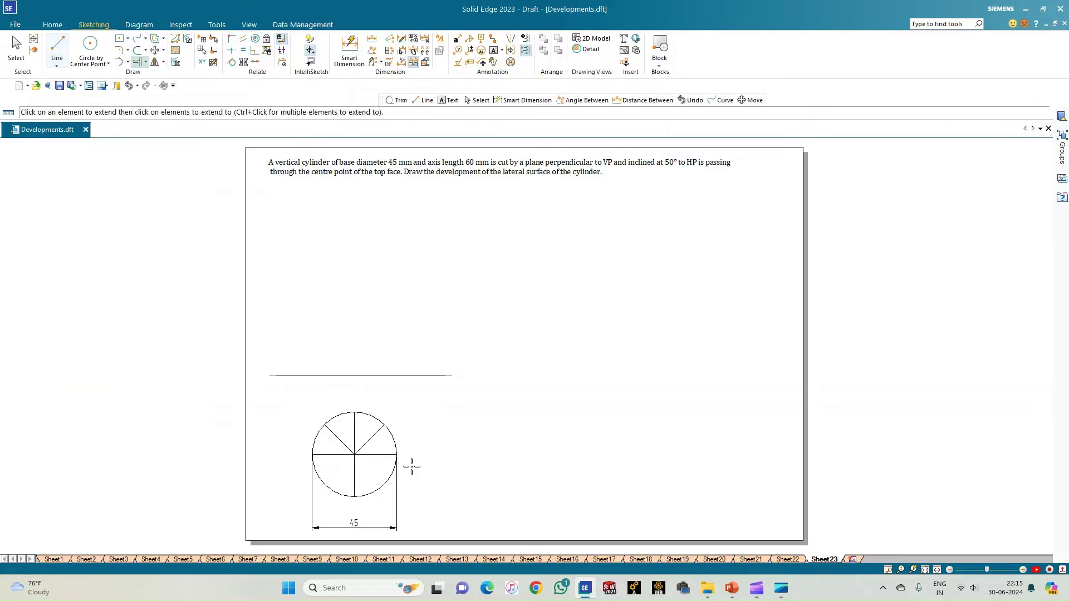
left_click_drag(356, 446, 337, 444)
left_click(354, 476)
- Draw vertical projectors from both ends of the horizontal diameter up to the reference line
left_click(56, 45)
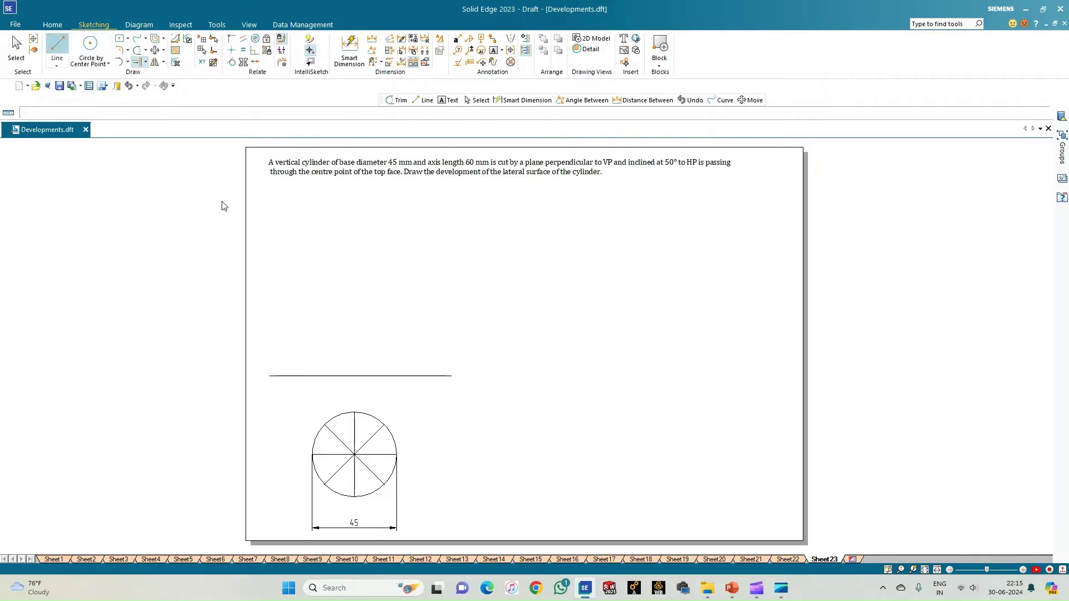
left_click(313, 454)
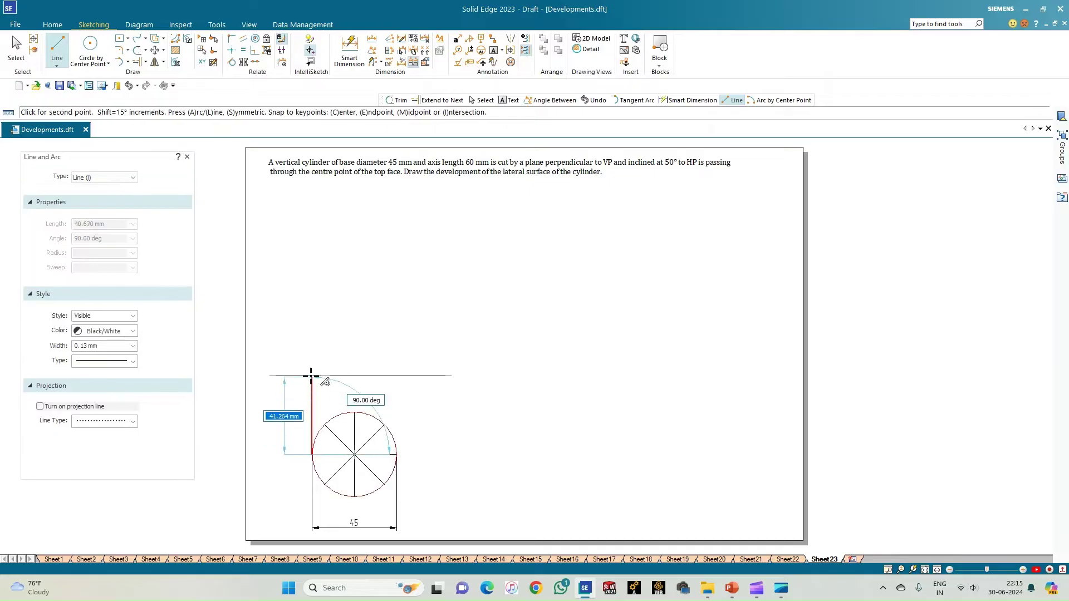
left_click(312, 376)
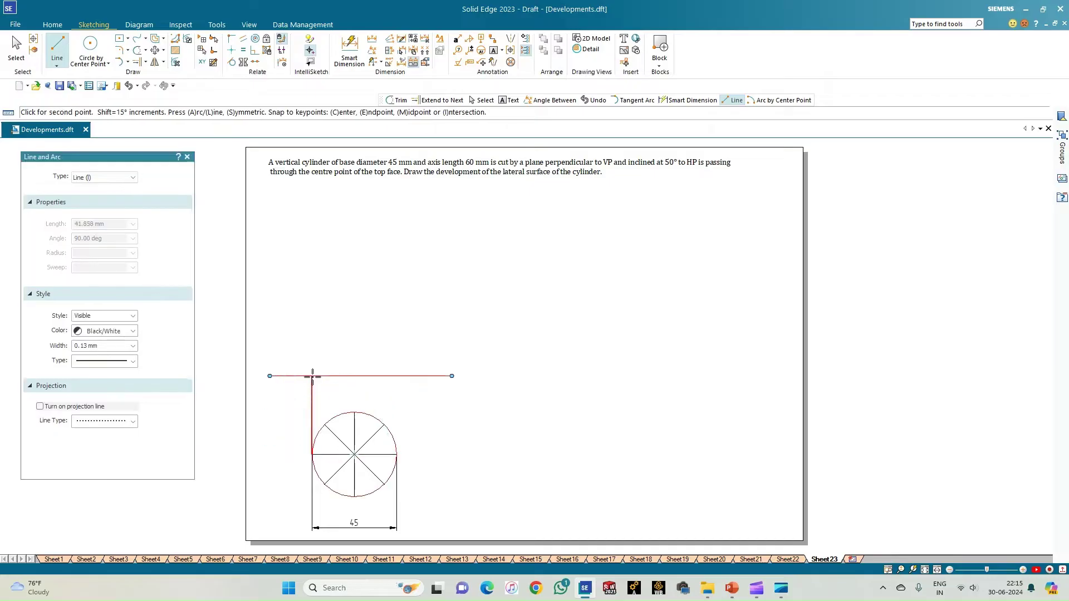
left_click(397, 454)
left_click(397, 377)
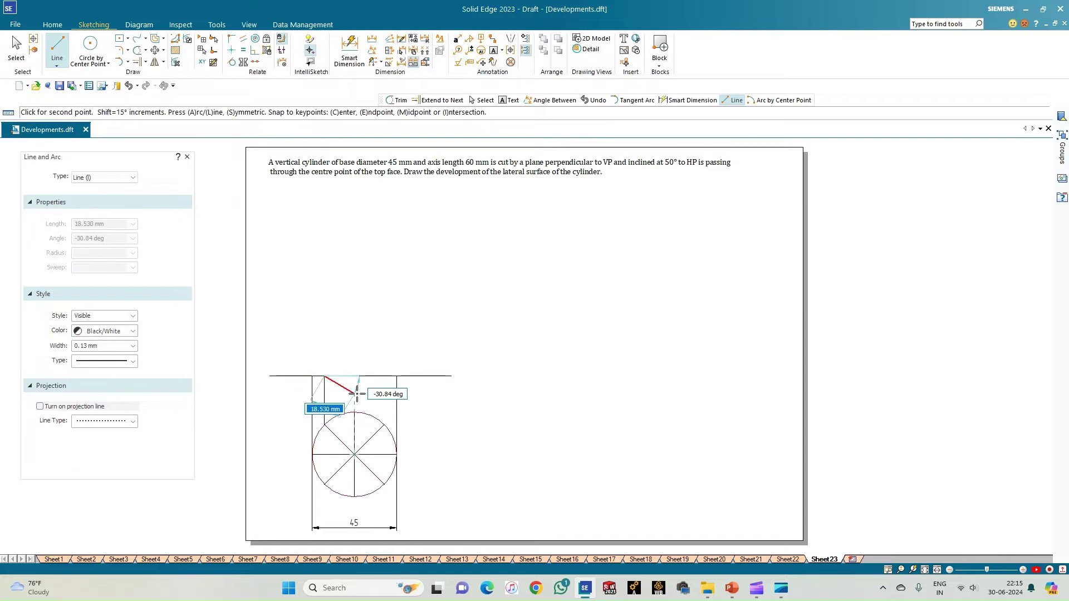
- Project the circle's upper-left, top and lower-right division points vertically to the reference line, and extend the upper-left projector down to the lower-left point
left_click(324, 376)
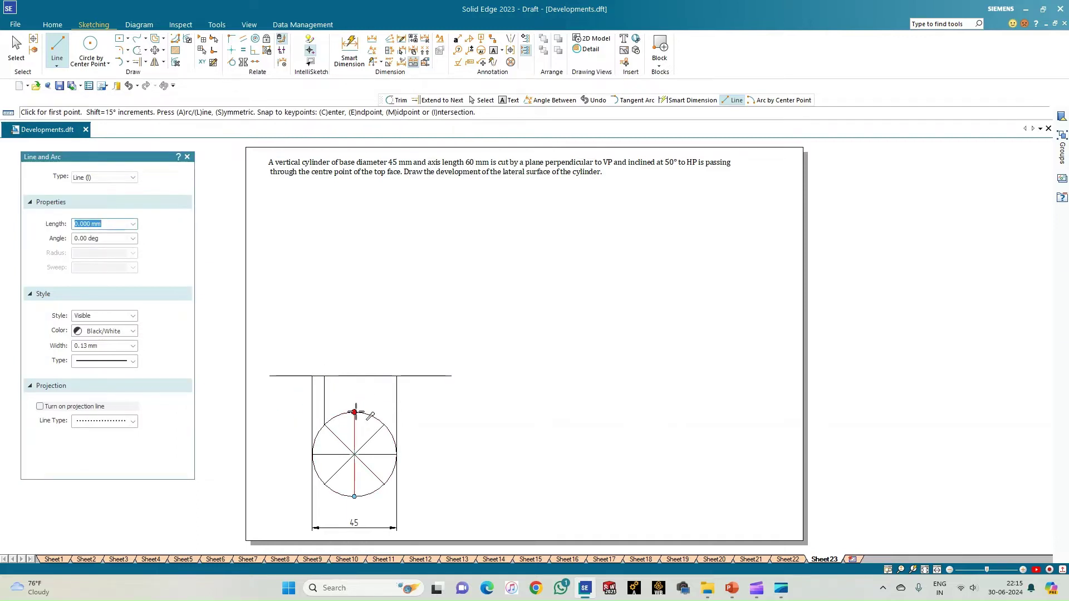
left_click(355, 413)
left_click(355, 376)
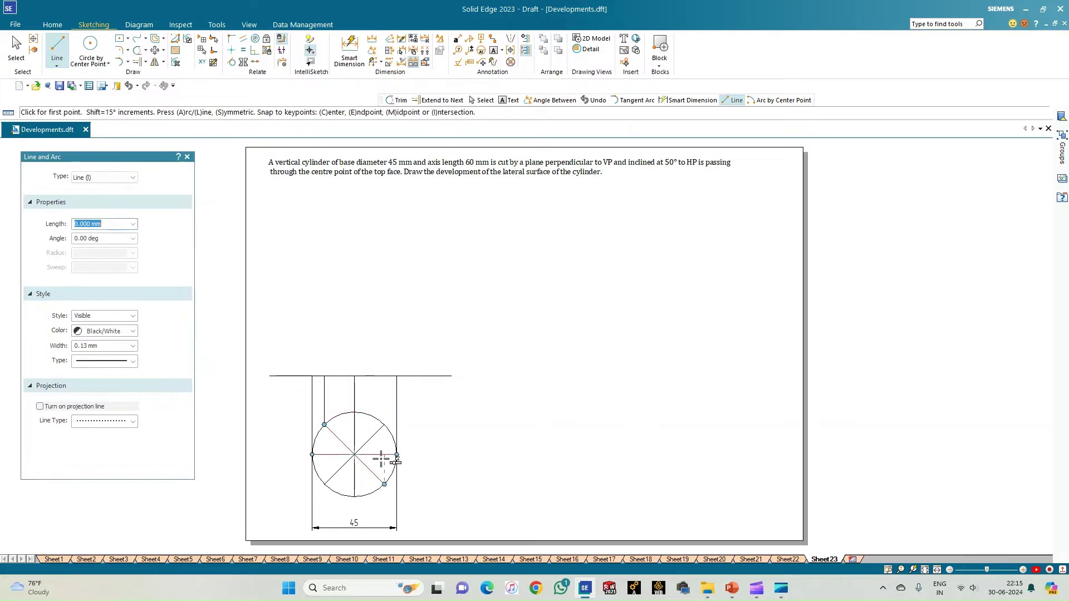
left_click(385, 484)
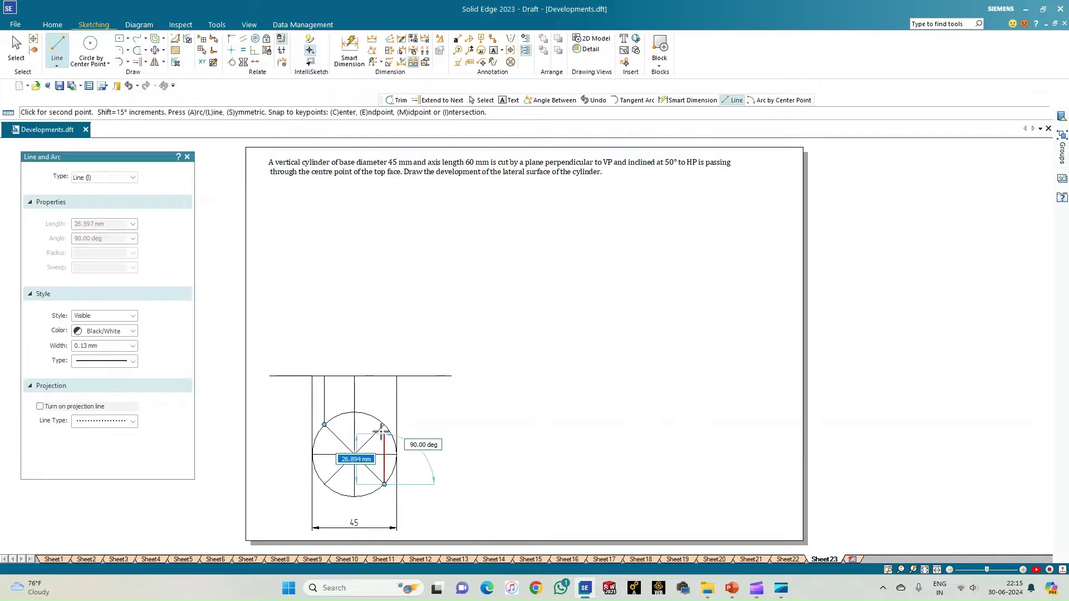
left_click(384, 377)
right_click(357, 349)
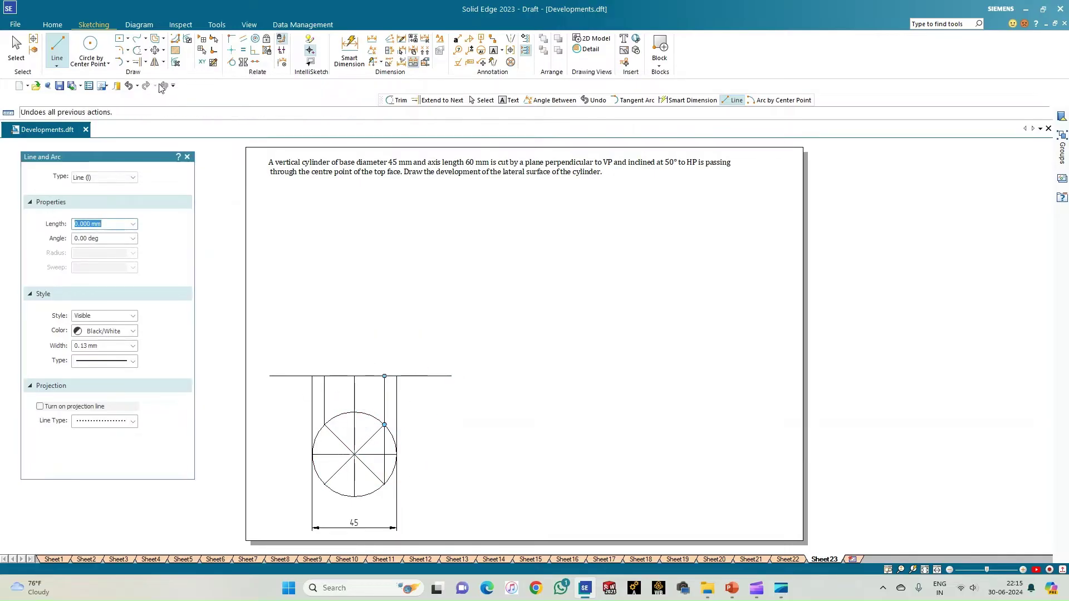
left_click(138, 62)
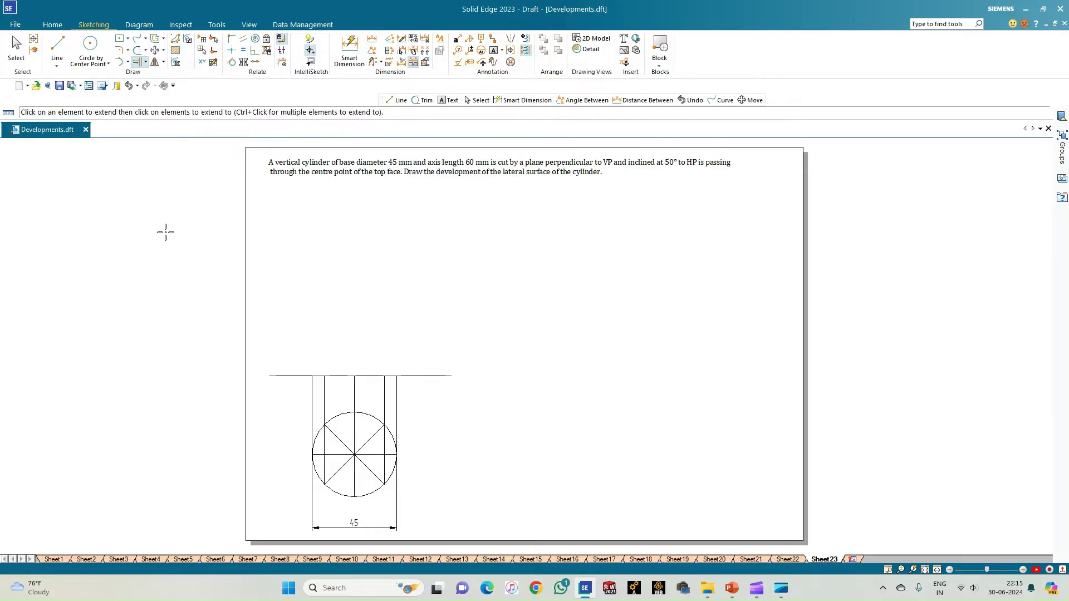
left_click(57, 47)
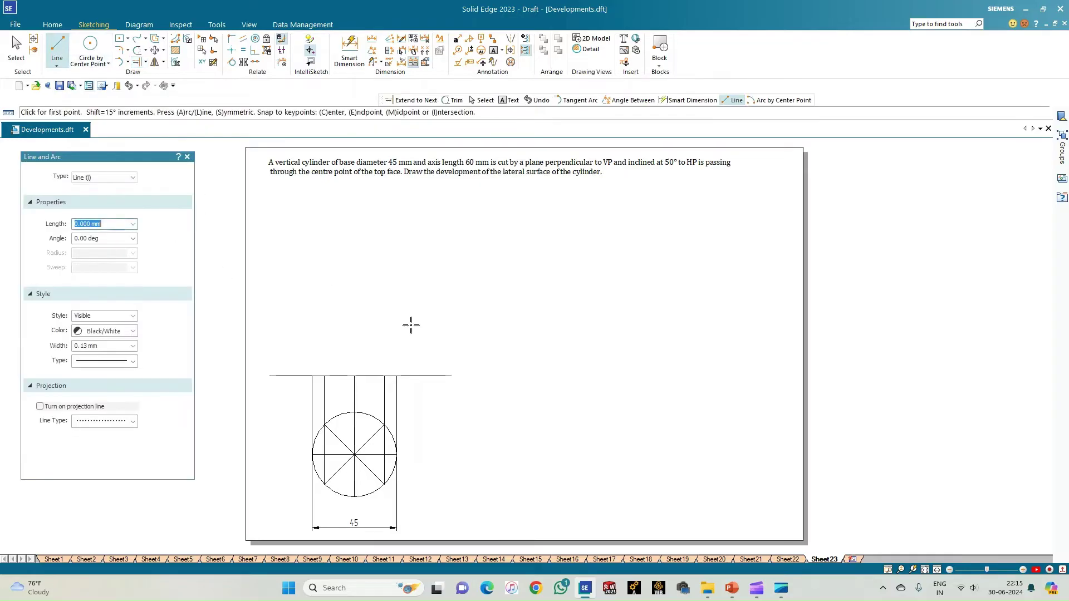
- Draw the cylinder's axis as a 60 mm vertical dash-dot line rising from the centre projector's intersection with the reference line
left_click(133, 346)
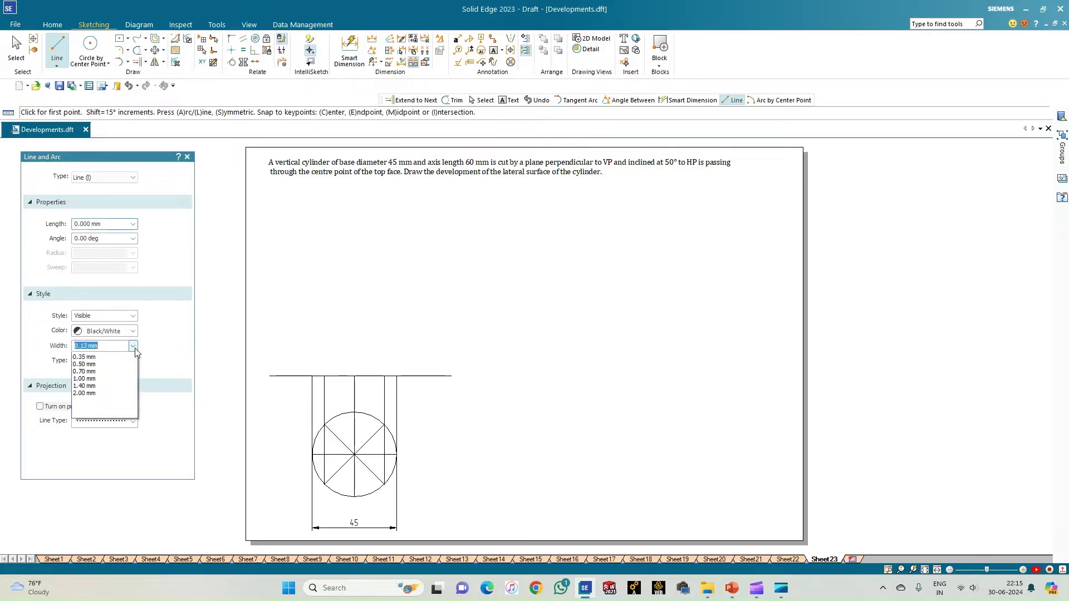
left_click(114, 358)
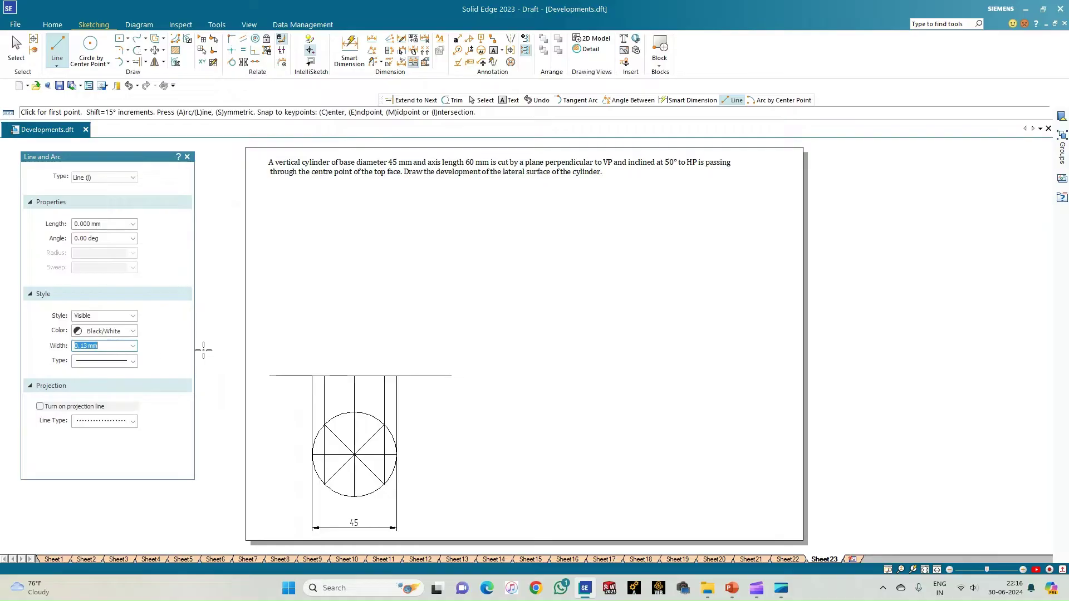
left_click(133, 361)
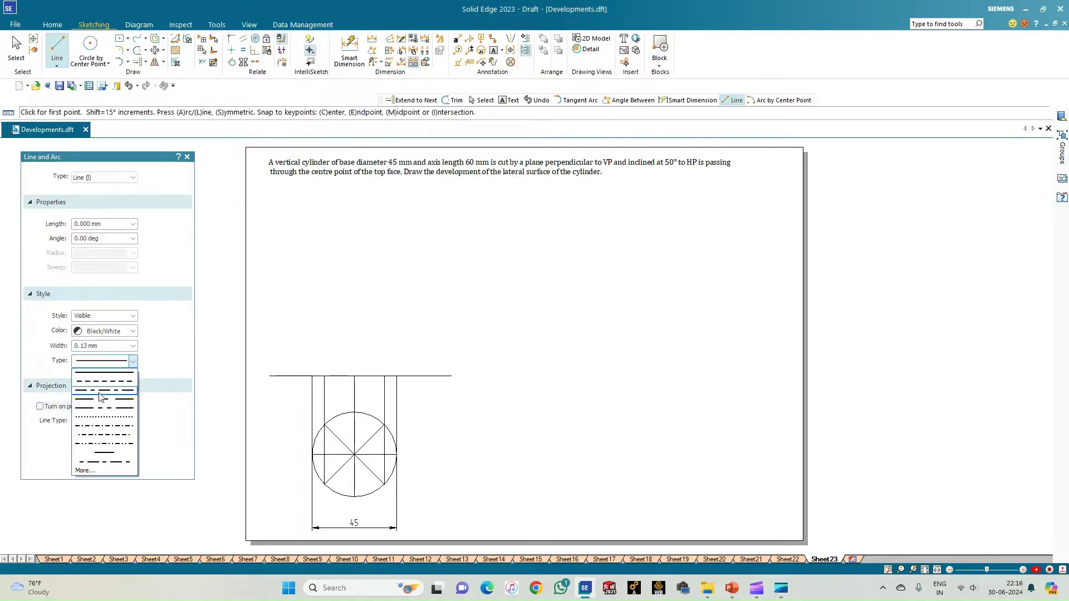
left_click(100, 397)
left_click(354, 376)
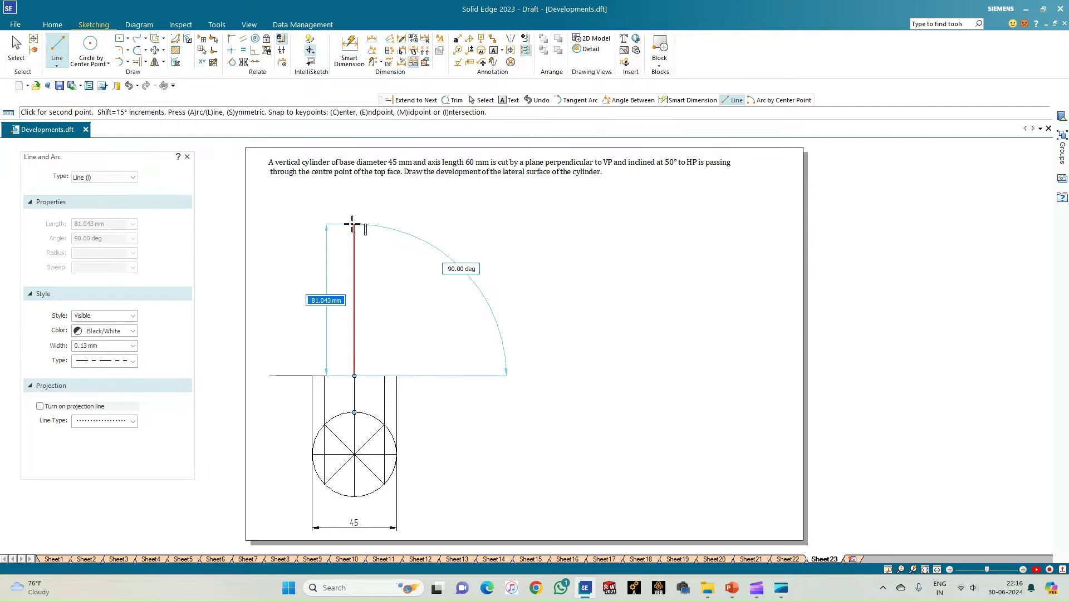
type("60")
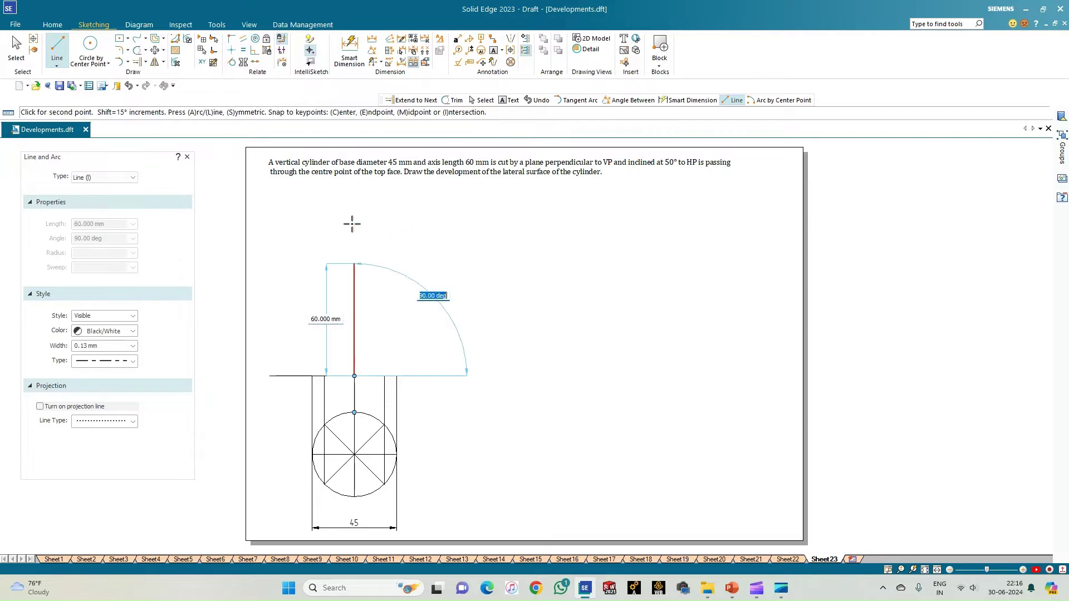
key("Return")
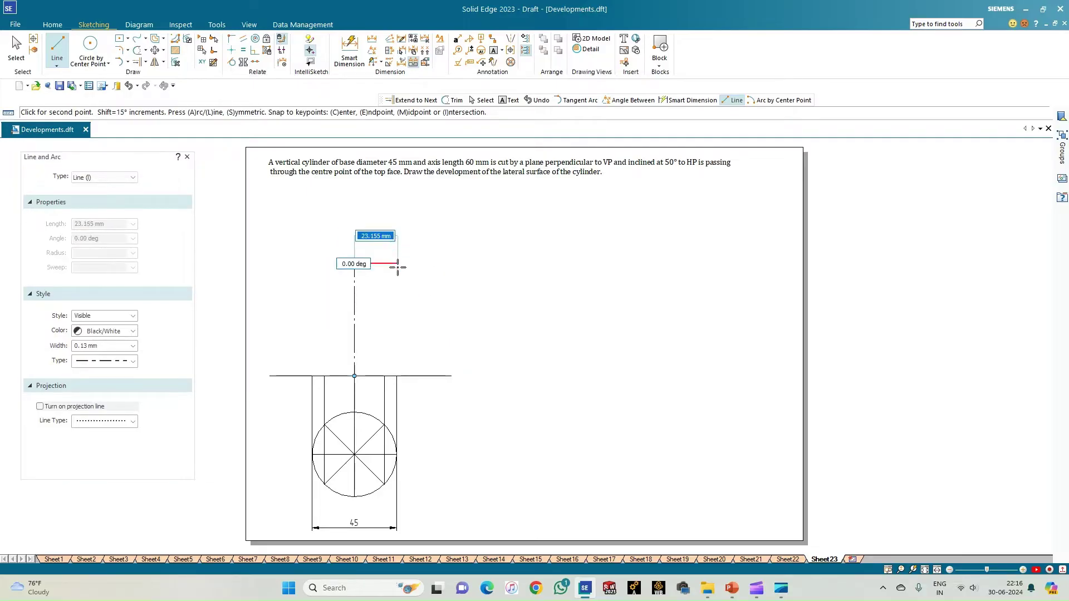
right_click(291, 264)
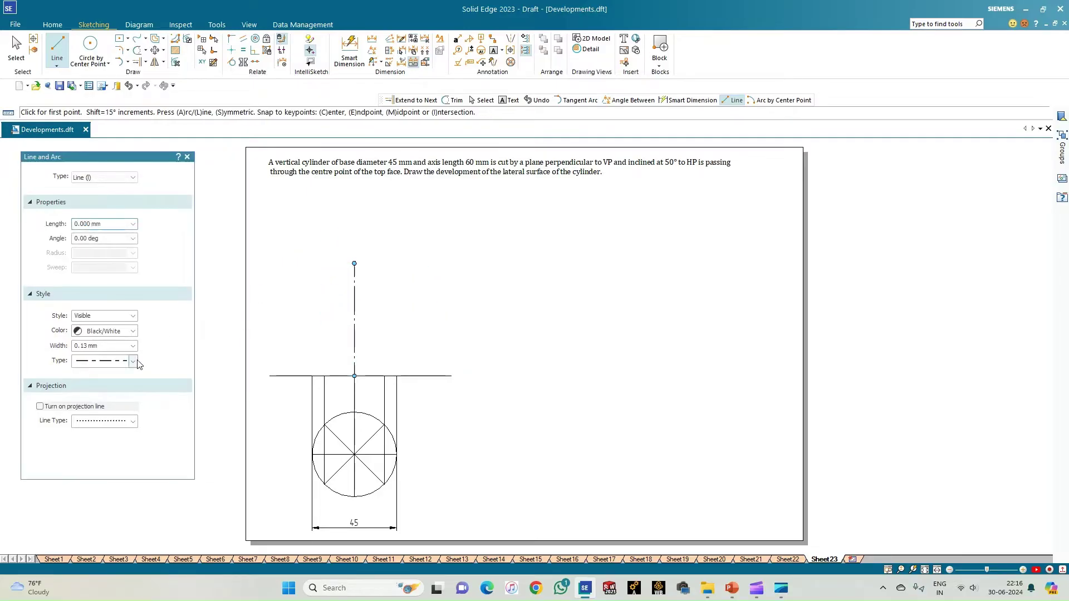
- With a continuous line type, draw the front view's right half from the axis top 22.5 mm across and down to the reference line
left_click(133, 361)
left_click(102, 376)
left_click(354, 263)
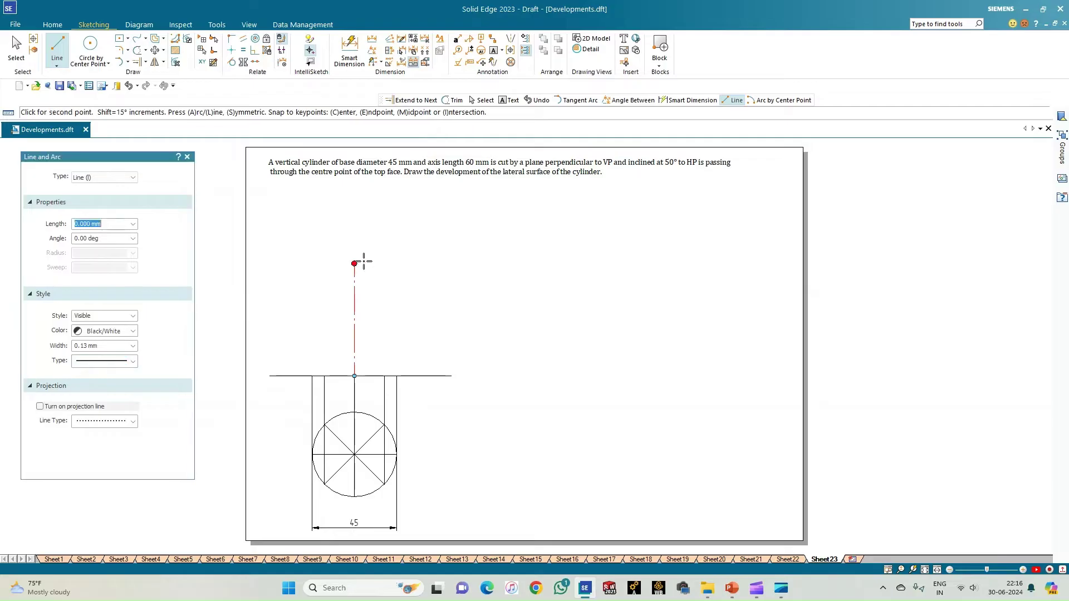
left_click(396, 263)
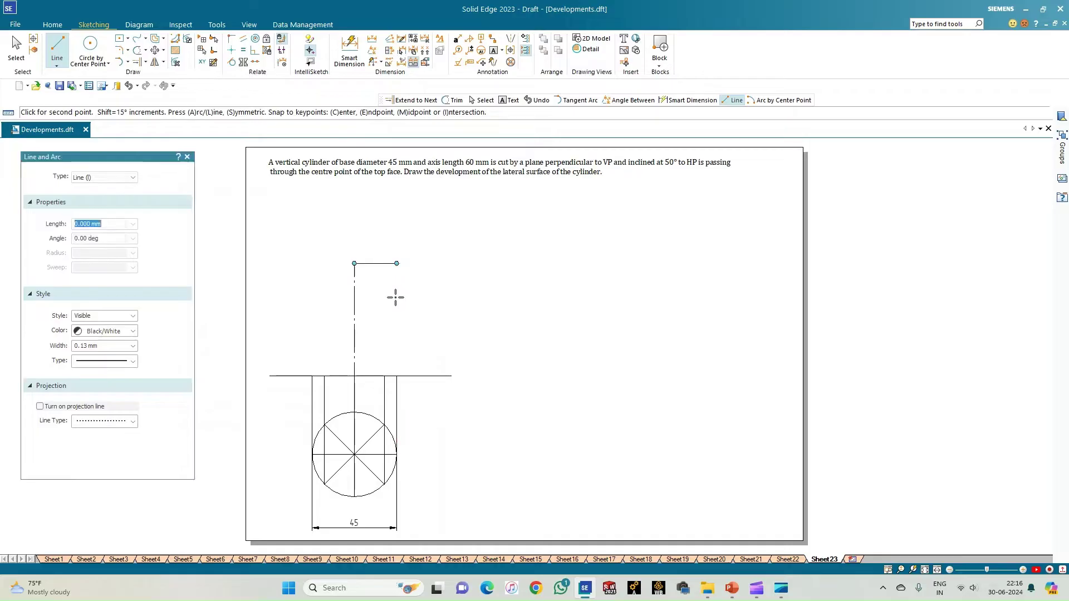
left_click(397, 376)
key("Escape")
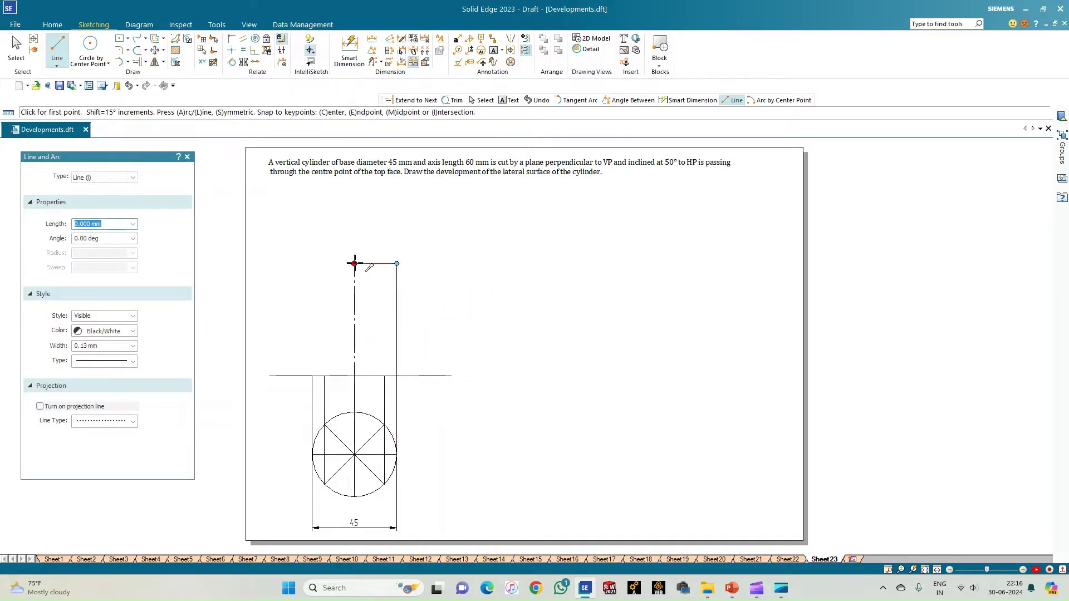
- Complete the front view's left half from the axis top 22.5 mm across and down to the reference line
left_click(354, 264)
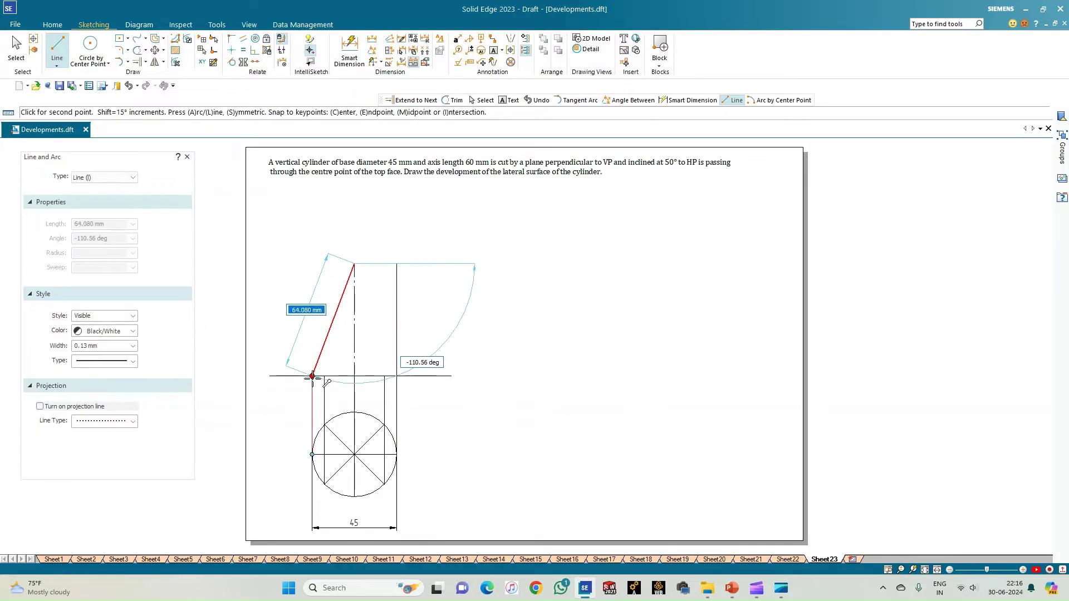
left_click(312, 264)
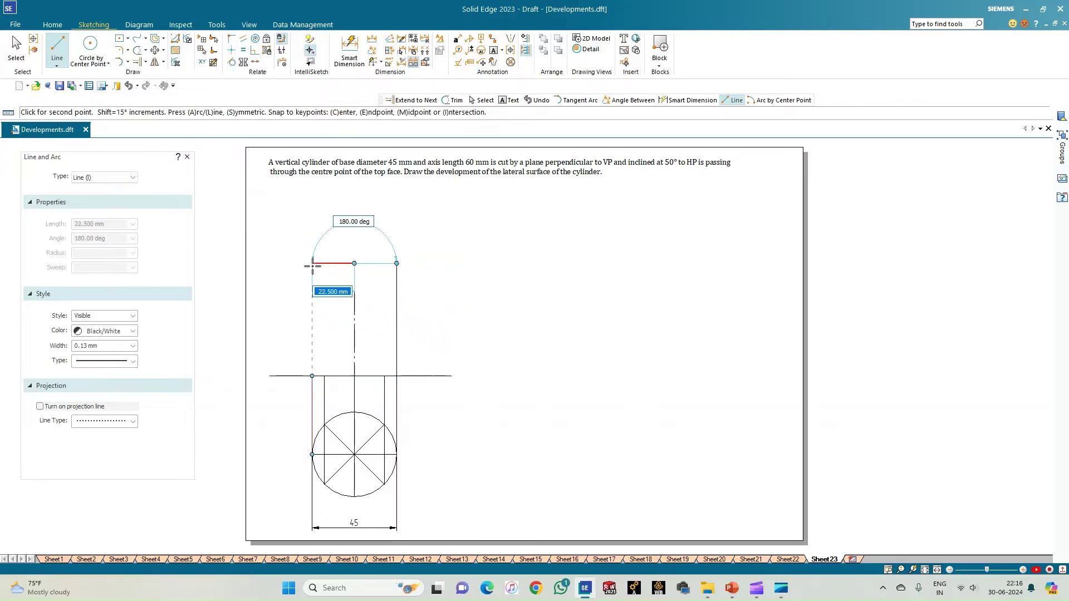
left_click(312, 376)
key("Escape")
- Dimension the height of the cylinder's axis, placing the dimension to the left of the front view
left_click(350, 50)
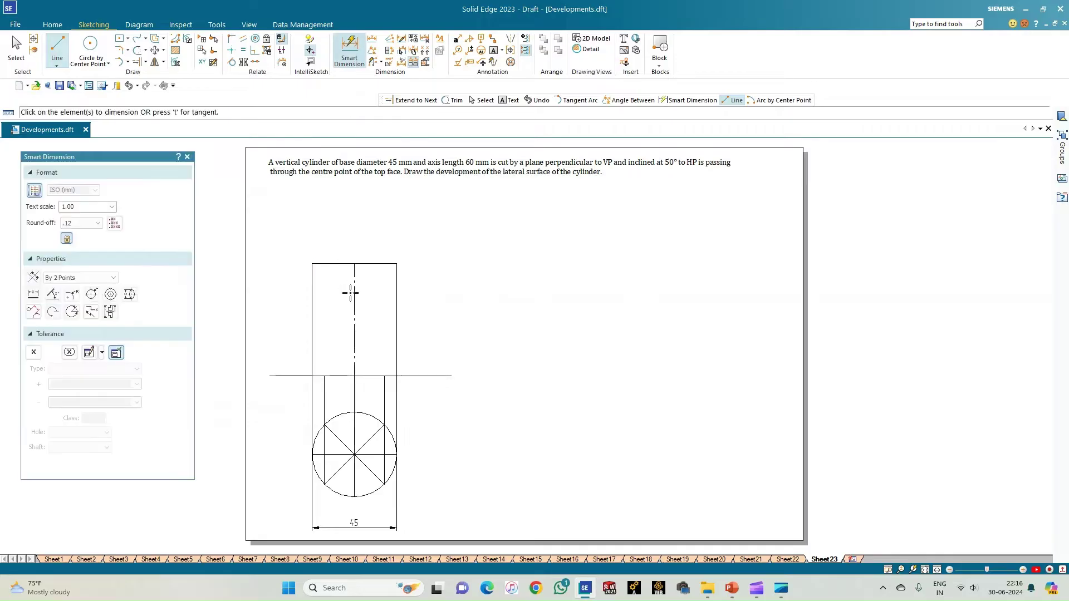
left_click(354, 299)
left_click(289, 310)
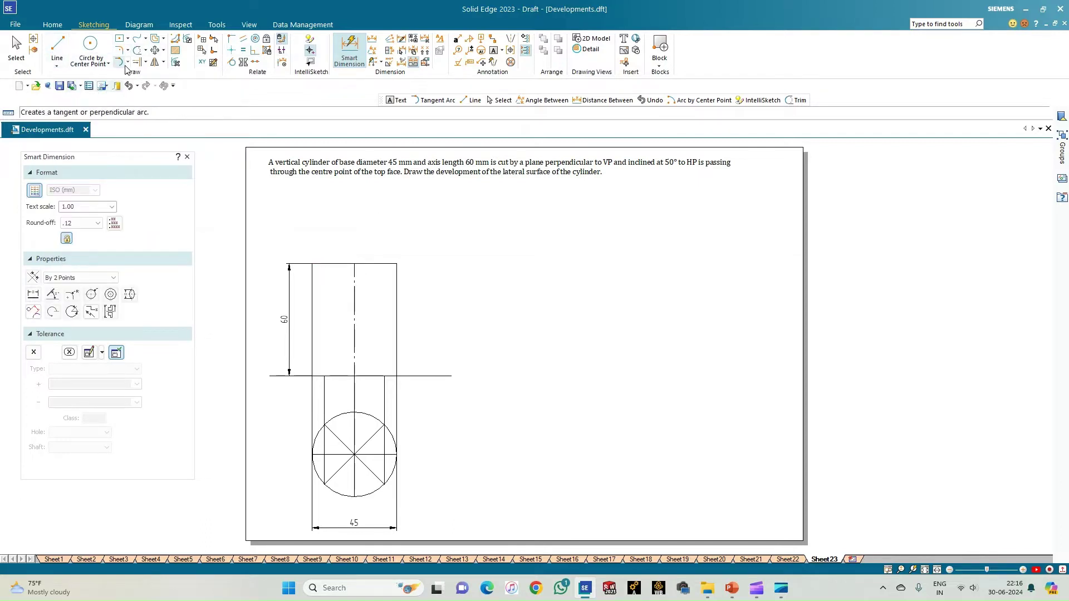
- Extend the two intermediate projectors from the reference line up to the front view's top edge
left_click(134, 67)
left_click(323, 401)
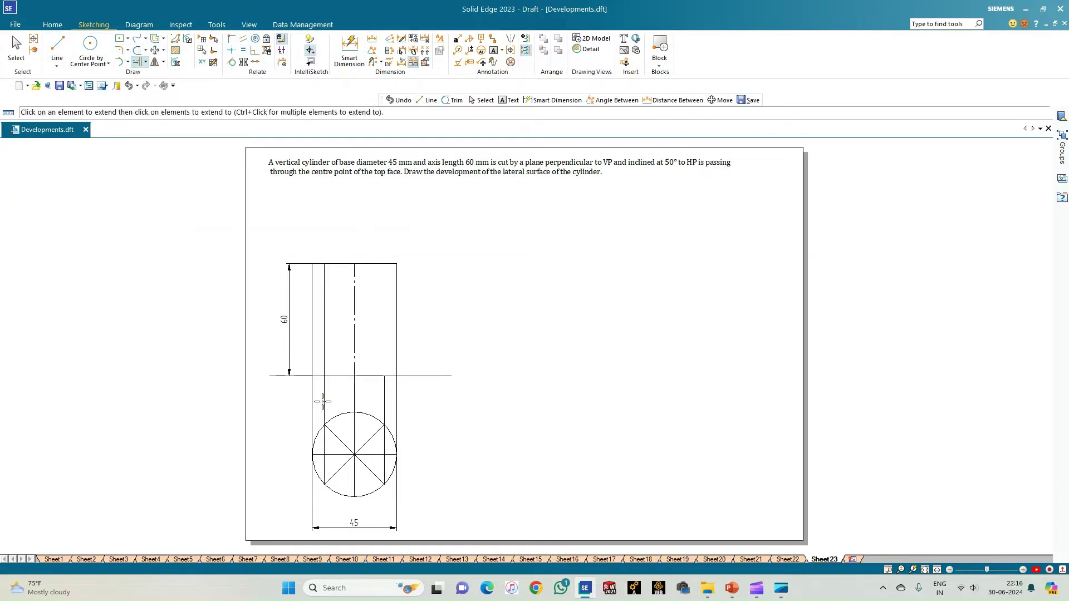
left_click(379, 390)
- Set the text size to 2.8 and label the left and right ends of the reference line X and Y
left_click(493, 50)
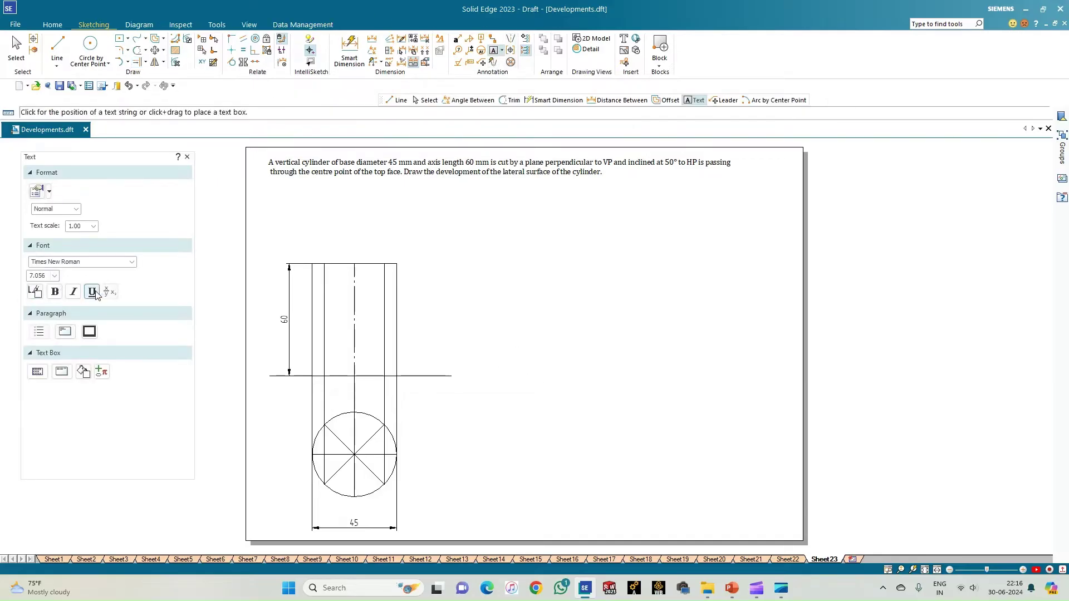
left_click(53, 277)
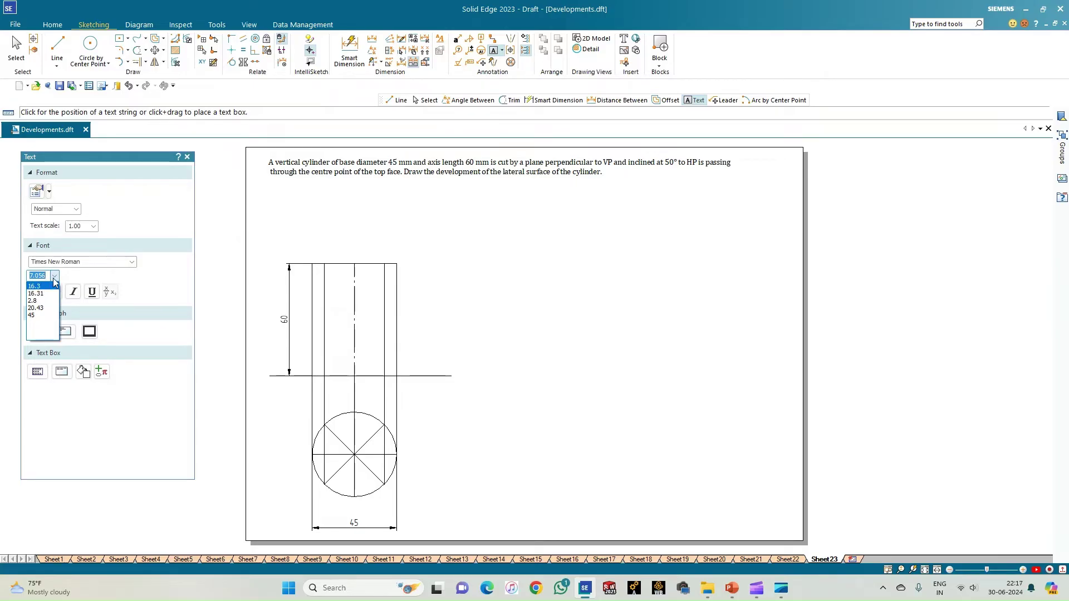
left_click(32, 300)
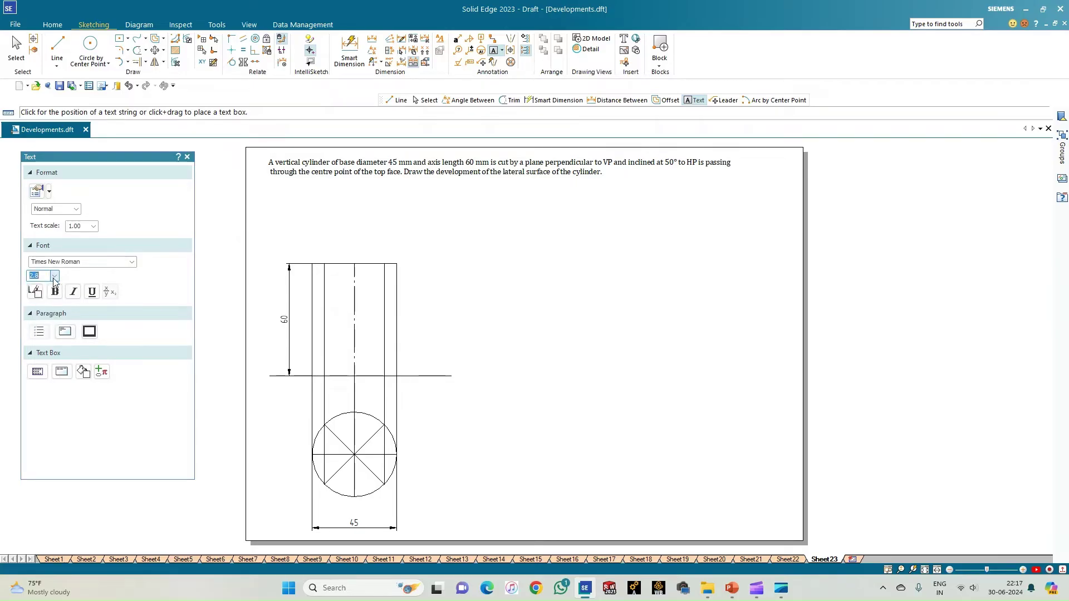
left_click(255, 365)
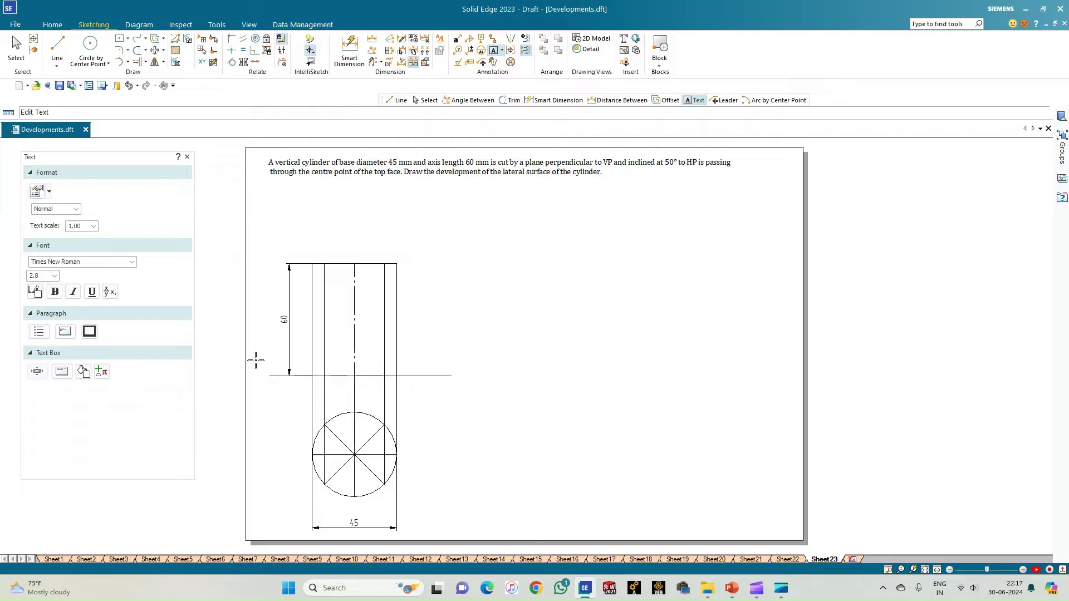
left_click(449, 376)
type("X")
left_click(455, 373)
type("Y")
- Add the labels VP above and HP below the reference line near Y, and align VP over HP
left_click(429, 364)
left_click(431, 381)
type("HP")
key("Escape")
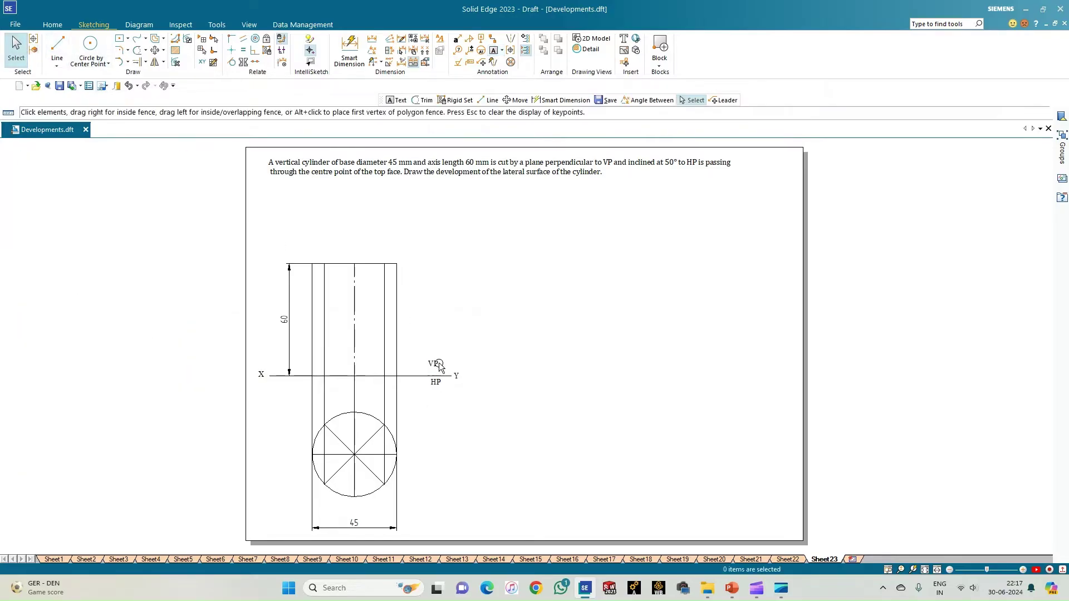
double_click(436, 365)
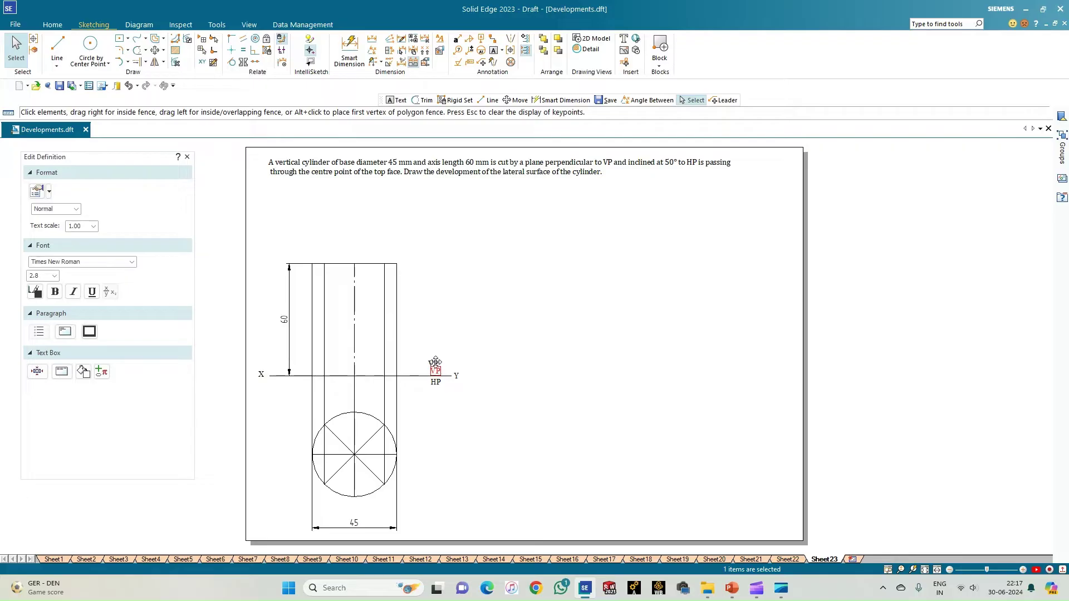
left_click(441, 418)
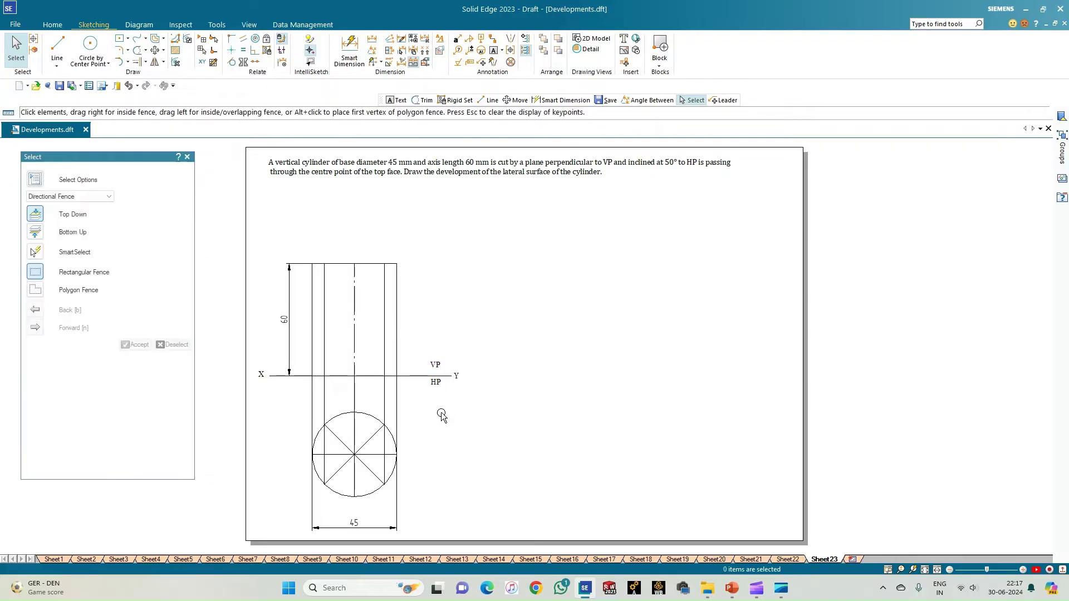
- Label the circle's division points a, b, c and d, counterclockwise from the left end of the horizontal diameter
left_click(494, 51)
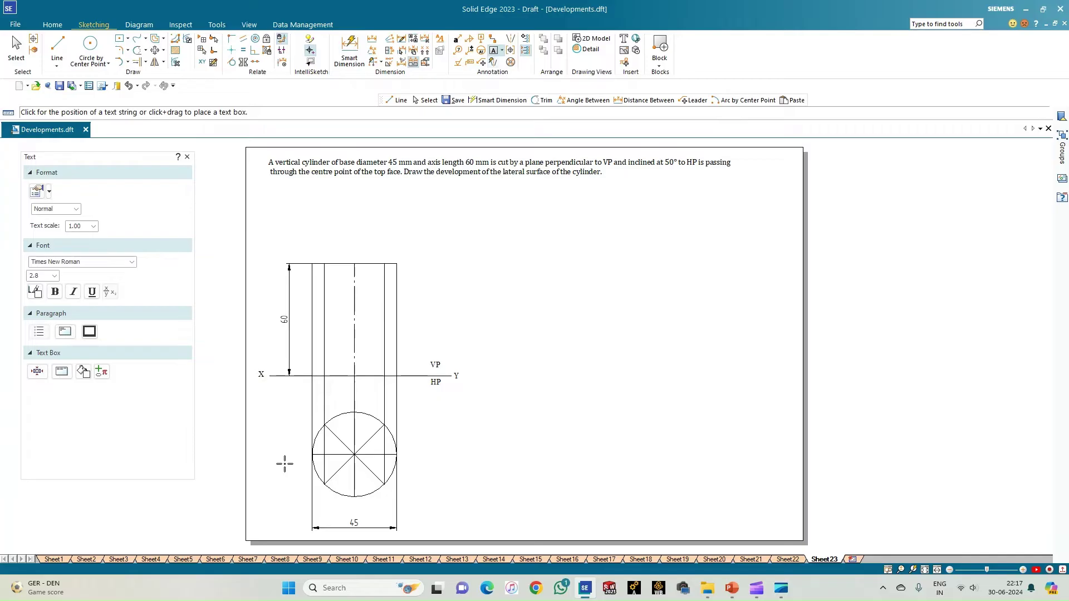
left_click(305, 450)
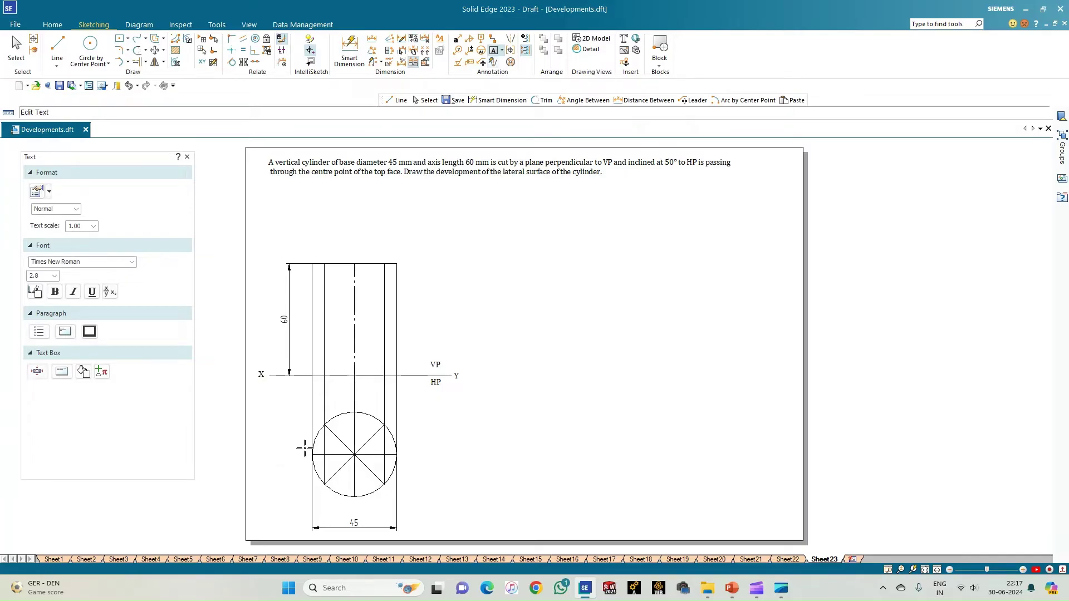
type("a")
left_click(322, 484)
type("b")
left_click(385, 482)
type("d")
- Label the remaining circle division points e, f, g and h, the centre o(o1), and the front view's axis ends o' and o1'
left_click(400, 452)
type("e")
left_click(386, 410)
type("f")
left_click(348, 403)
type("g")
type(")")
- Label the front view's right-hand generators e' and d'(f) at the top edge, and e1' and d1'(f1') at the base
left_click(402, 383)
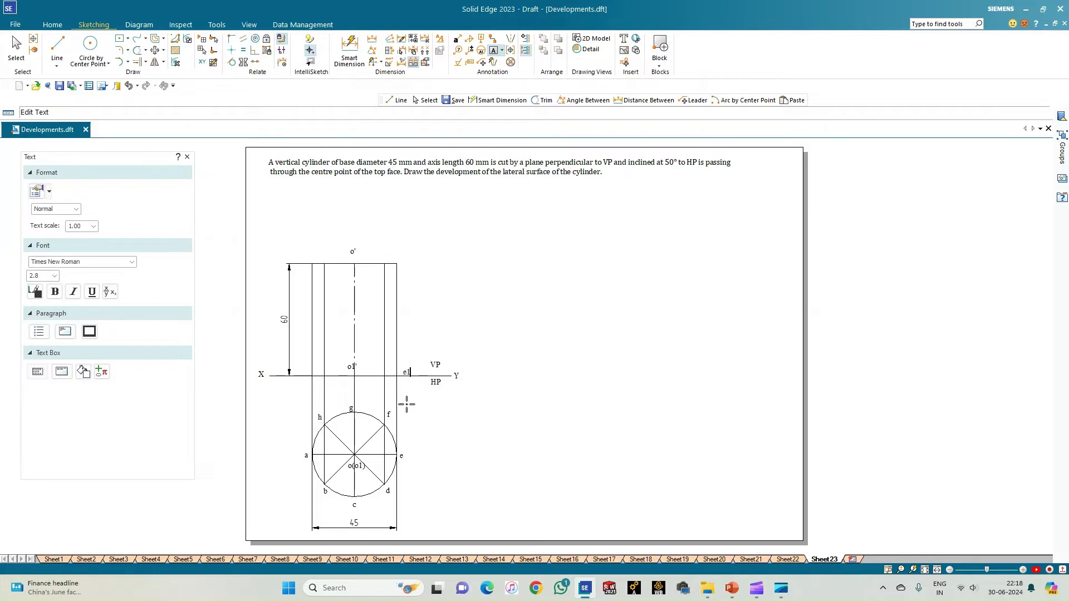
type("'")
left_click(400, 254)
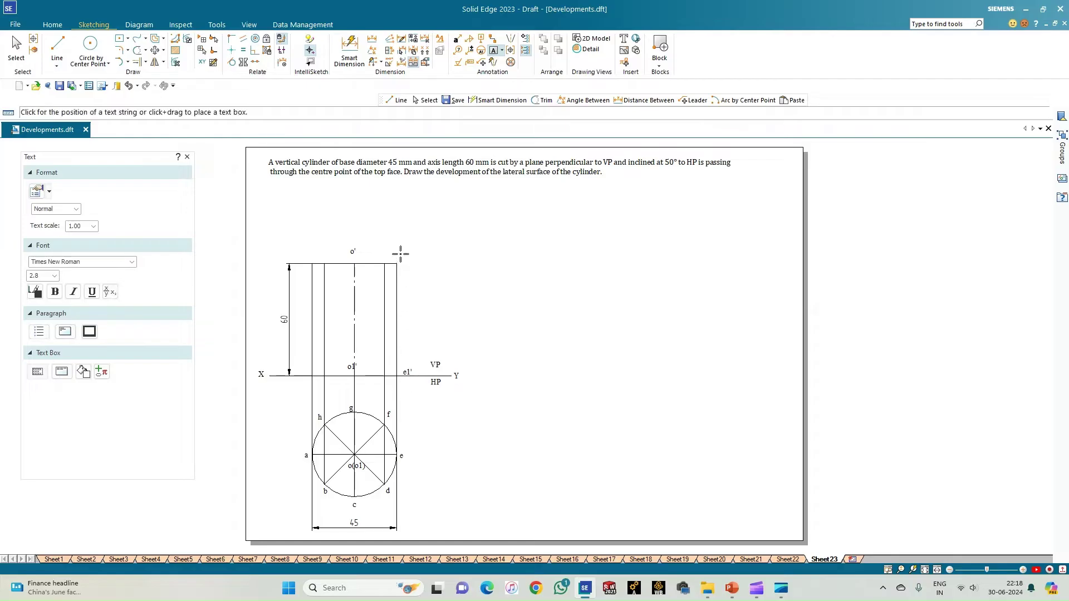
type("e'")
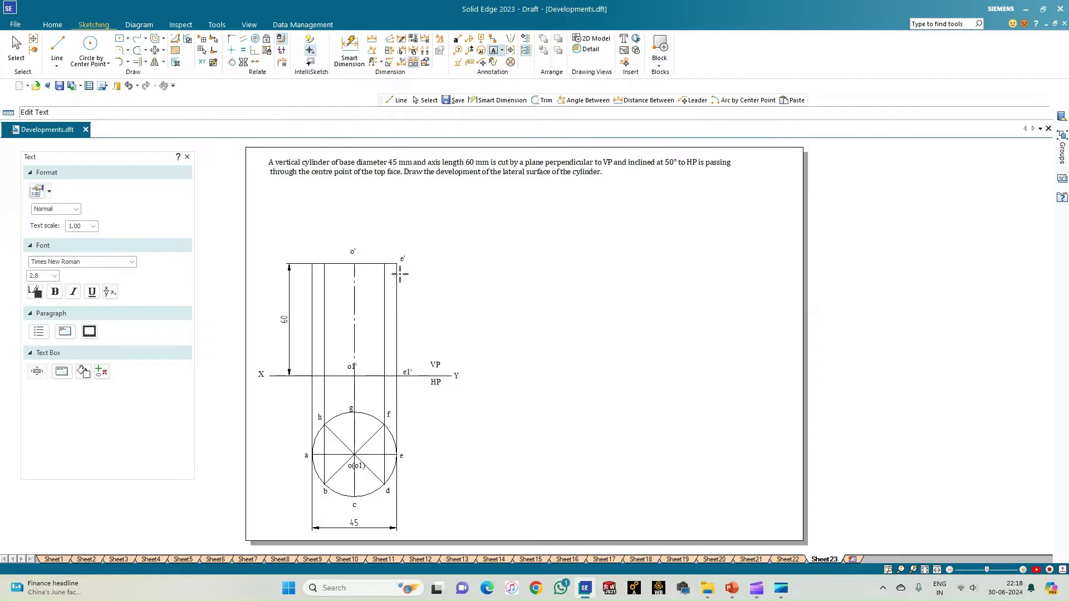
left_click(373, 378)
type("d1'(f1')")
left_click(370, 251)
type(")")
- Label the front view's left-hand generators b'(h') and a' at the top edge, and b1'(h1') and a1' at the base
left_click(327, 369)
left_click(323, 250)
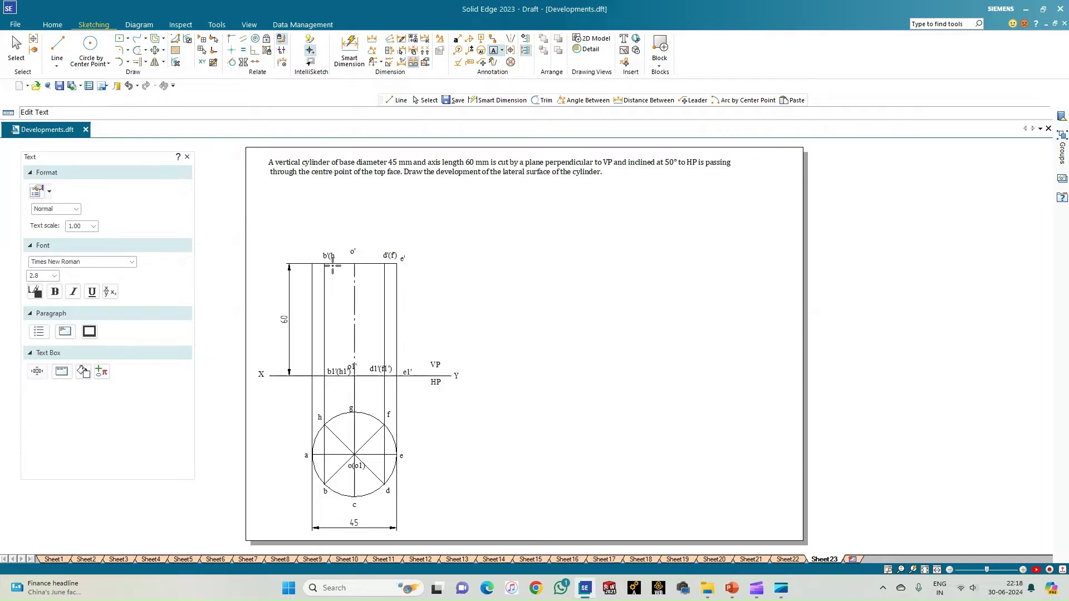
type(")")
left_click(309, 259)
key("Escape")
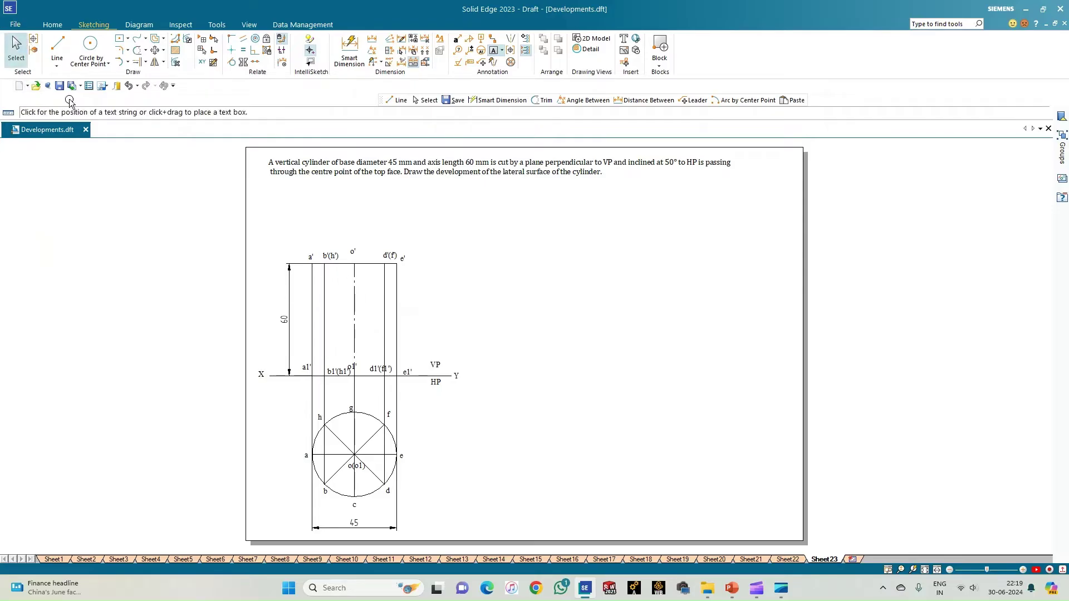
key("Escape")
- Reposition the labels b'(h'), o', d'(f) and e' into an even row just above the front view's top edge
double_click(331, 248)
double_click(327, 251)
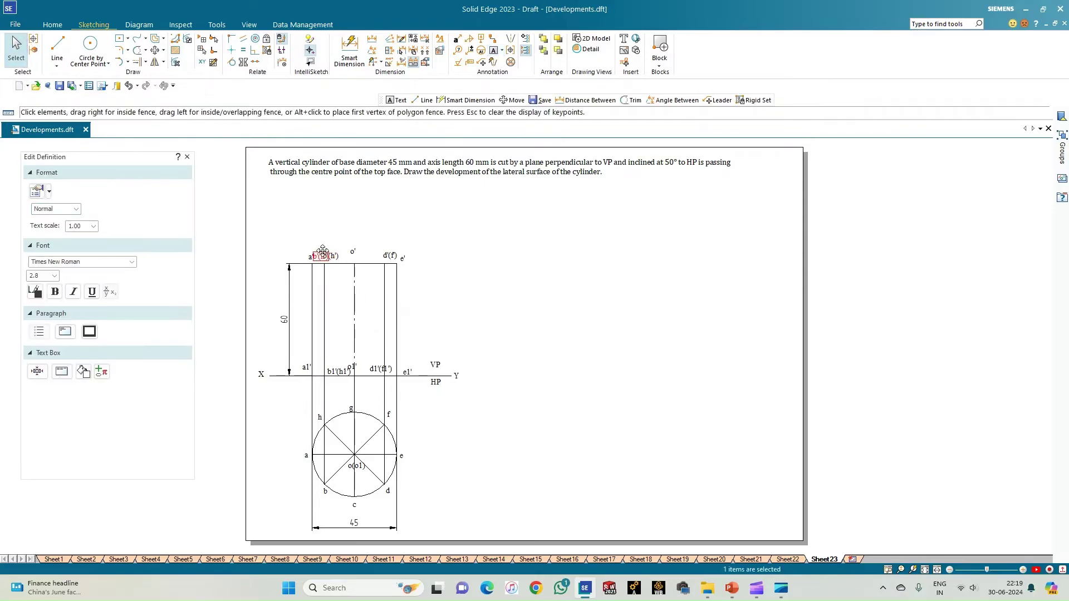
left_click_drag(326, 252, 349, 251)
left_click_drag(359, 253, 380, 253)
left_click(384, 255)
left_click(404, 258)
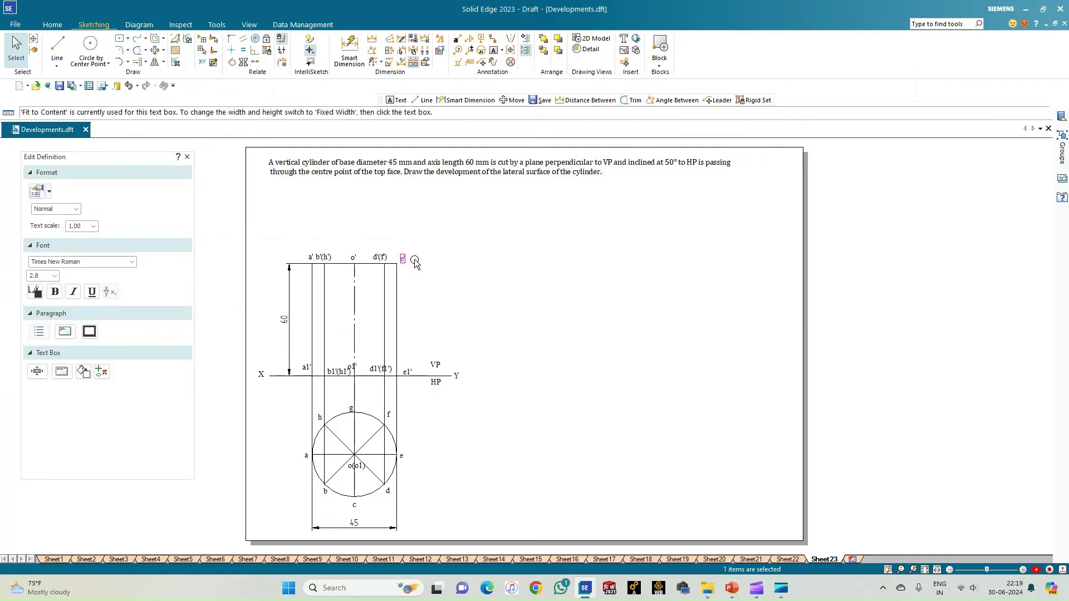
left_click_drag(403, 252, 400, 254)
left_click(421, 287)
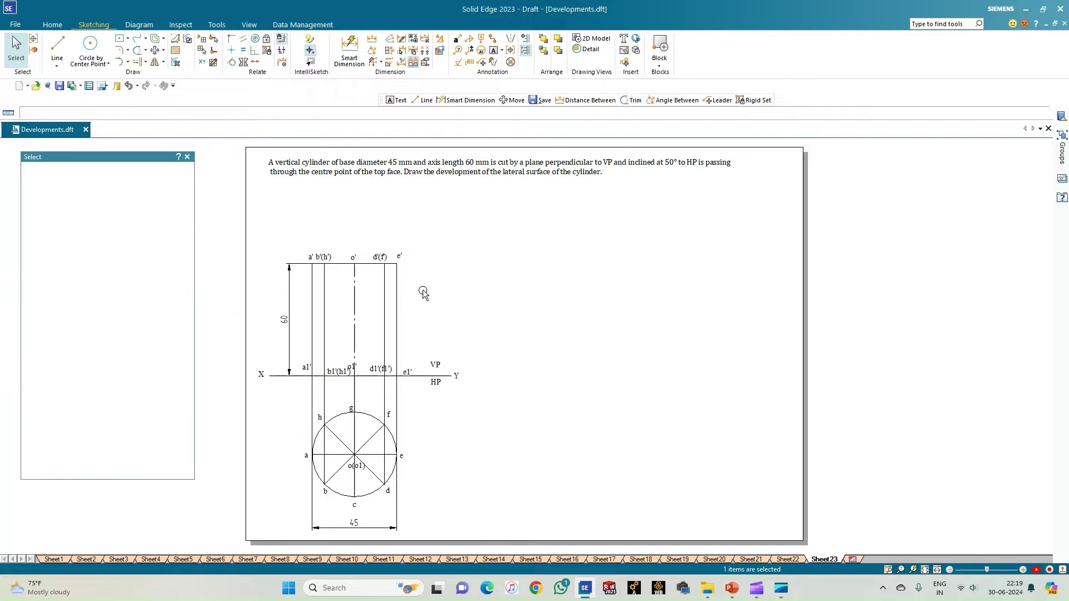
- Reposition the base labels d1'(f1'), a1', b1'(h1') and o1' into a row just above the XY line
left_click(372, 368)
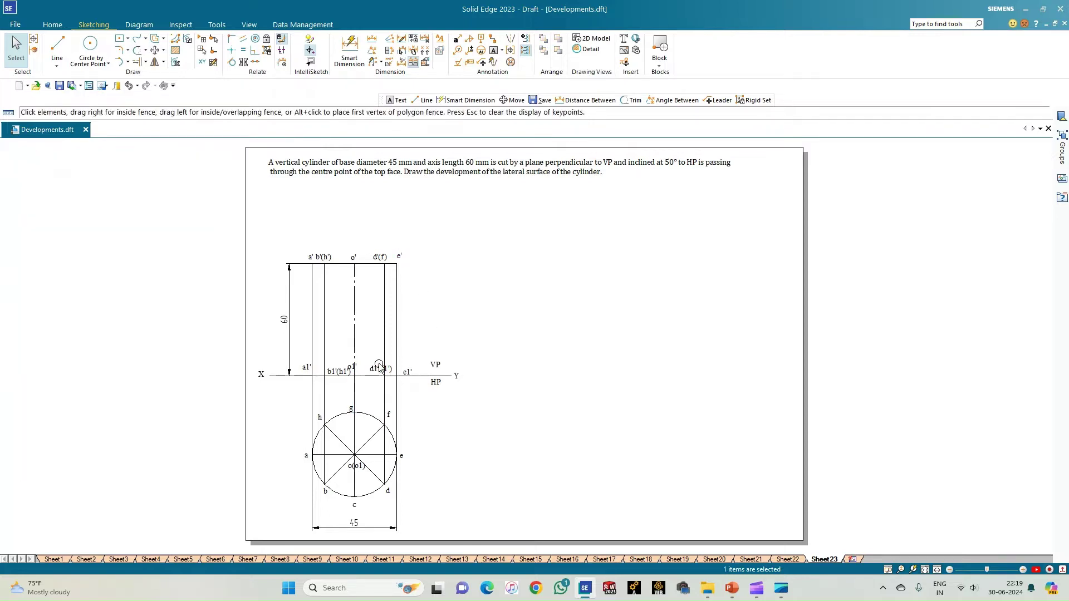
left_click_drag(372, 367, 371, 365)
left_click(416, 357)
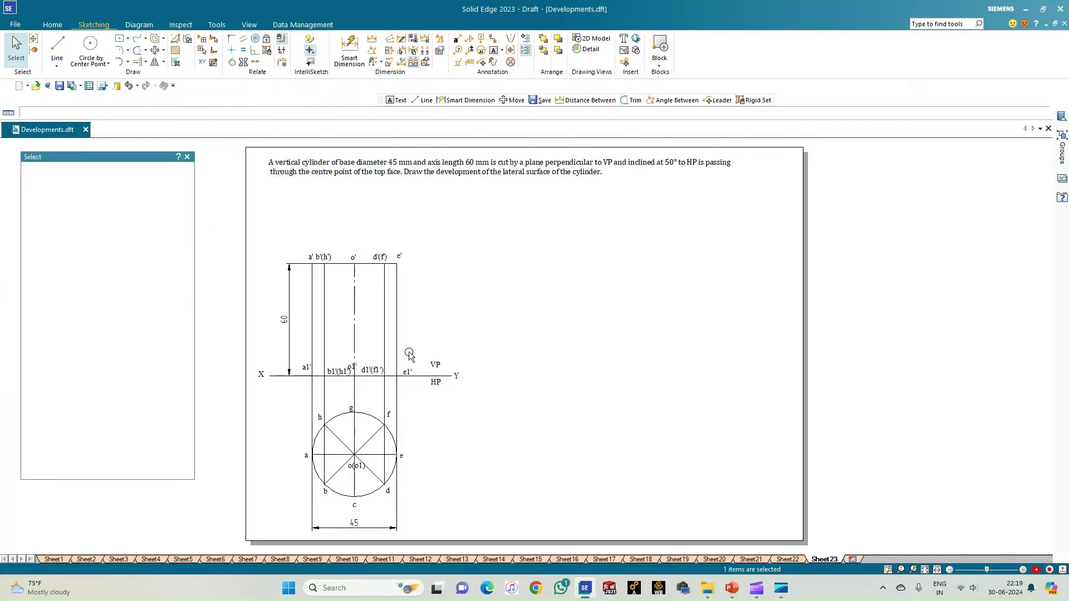
left_click(304, 365)
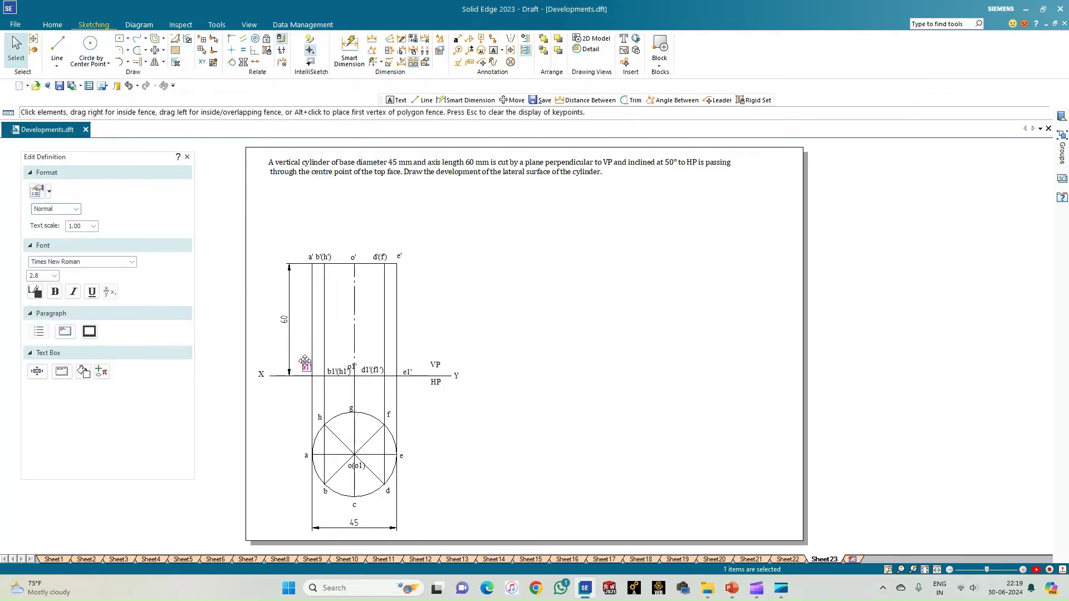
left_click(346, 354)
left_click(353, 365)
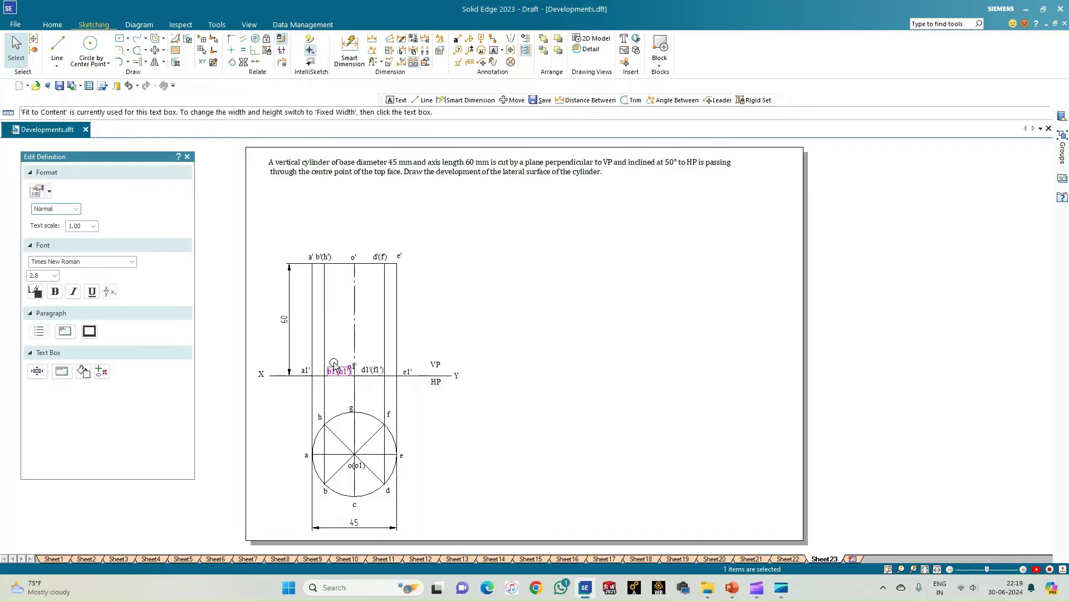
left_click_drag(353, 365, 354, 372)
left_click(361, 365)
left_click(356, 377)
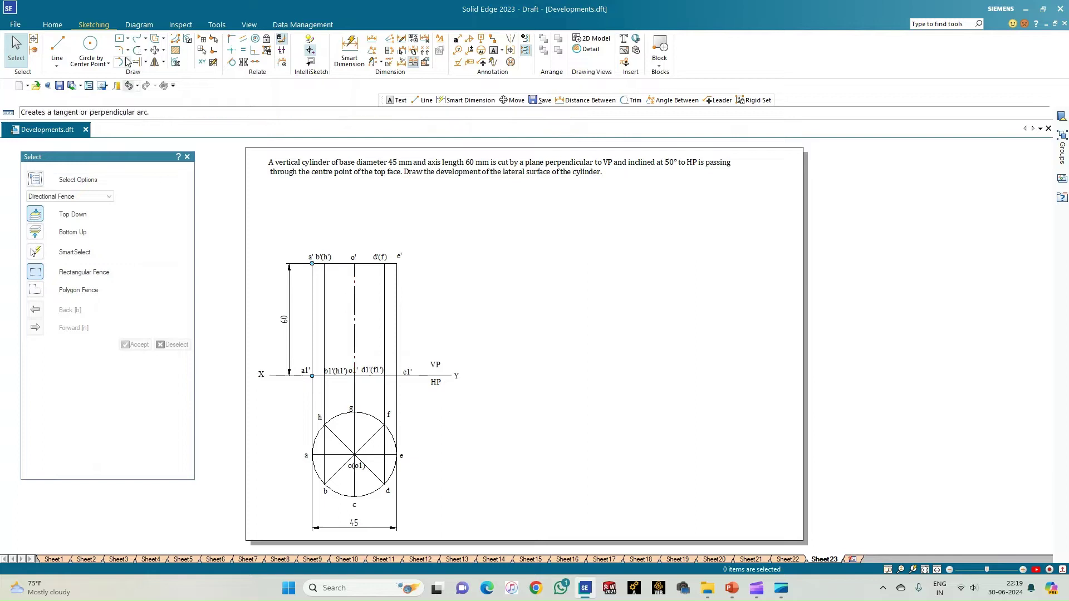
- Draw the cutting plane as a 0.13 mm chain line from o', about 48 mm long and inclined at 50°
left_click(57, 49)
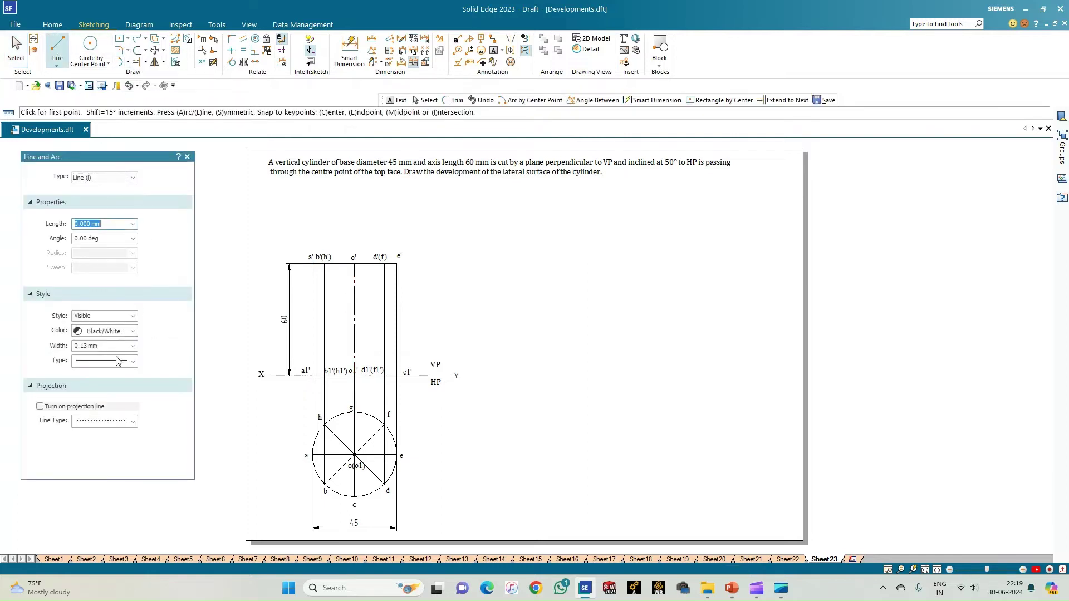
left_click(136, 361)
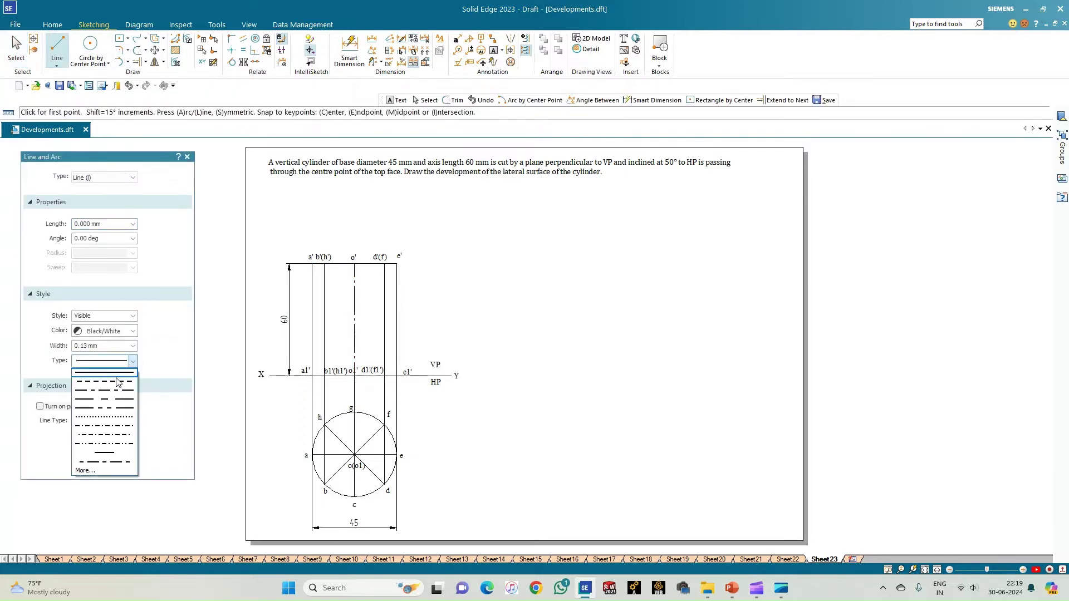
left_click(116, 409)
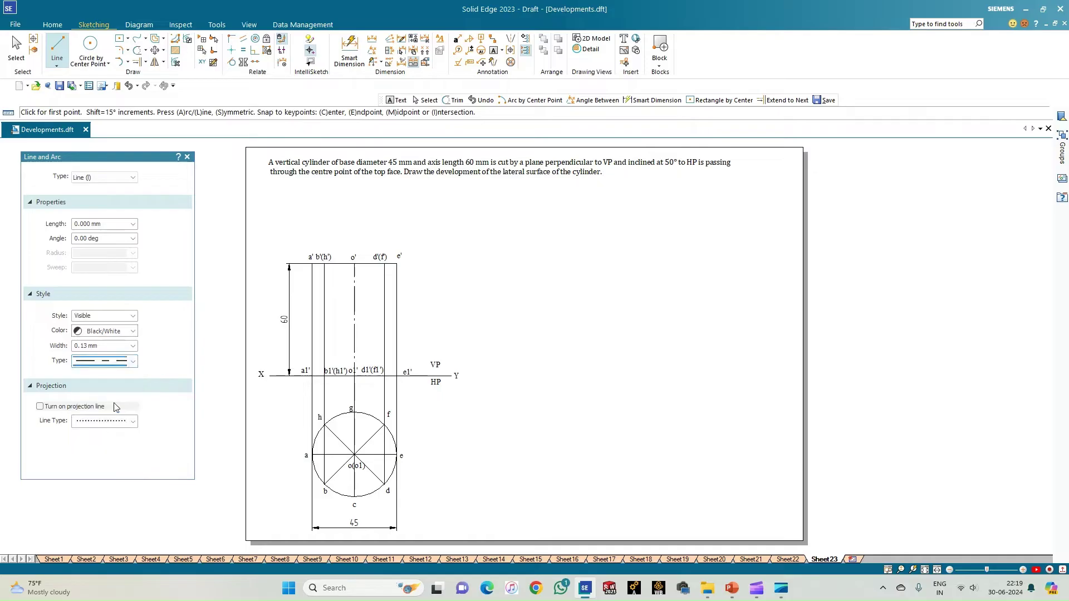
left_click(354, 263)
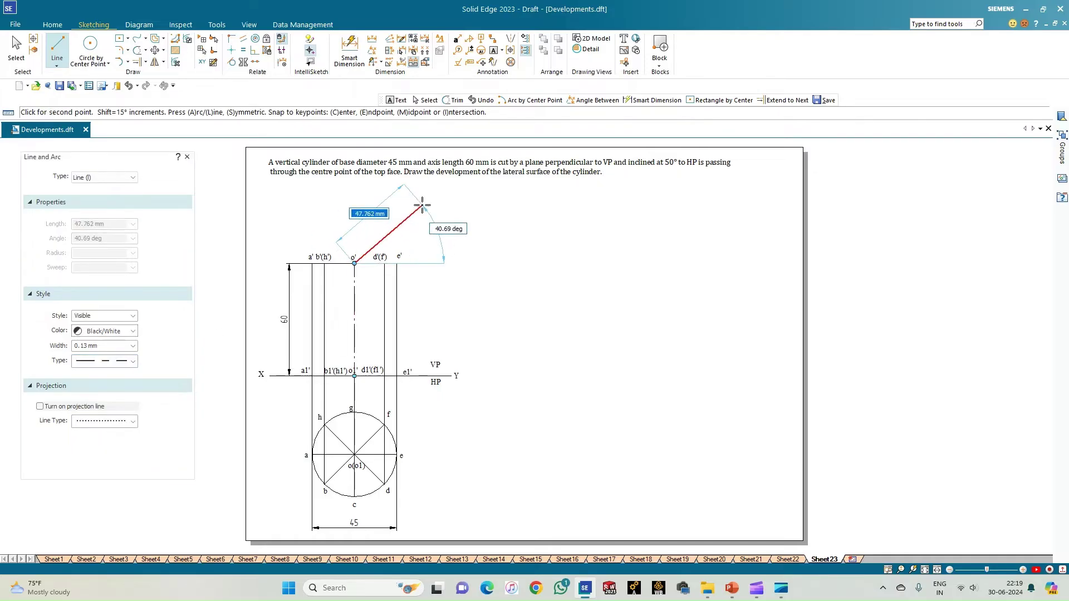
key("Tab")
type("50")
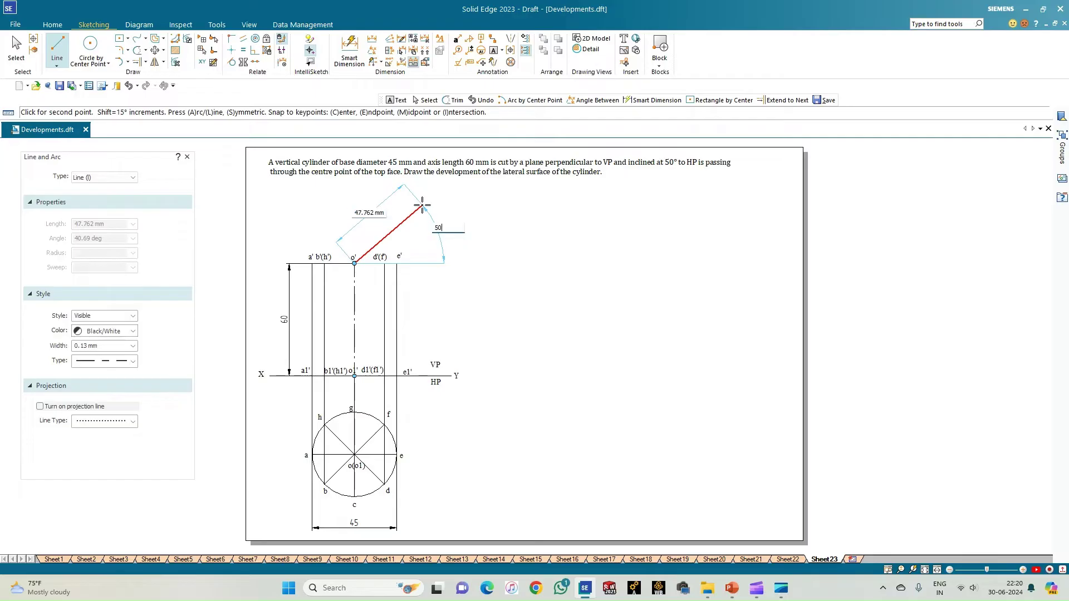
key("Tab")
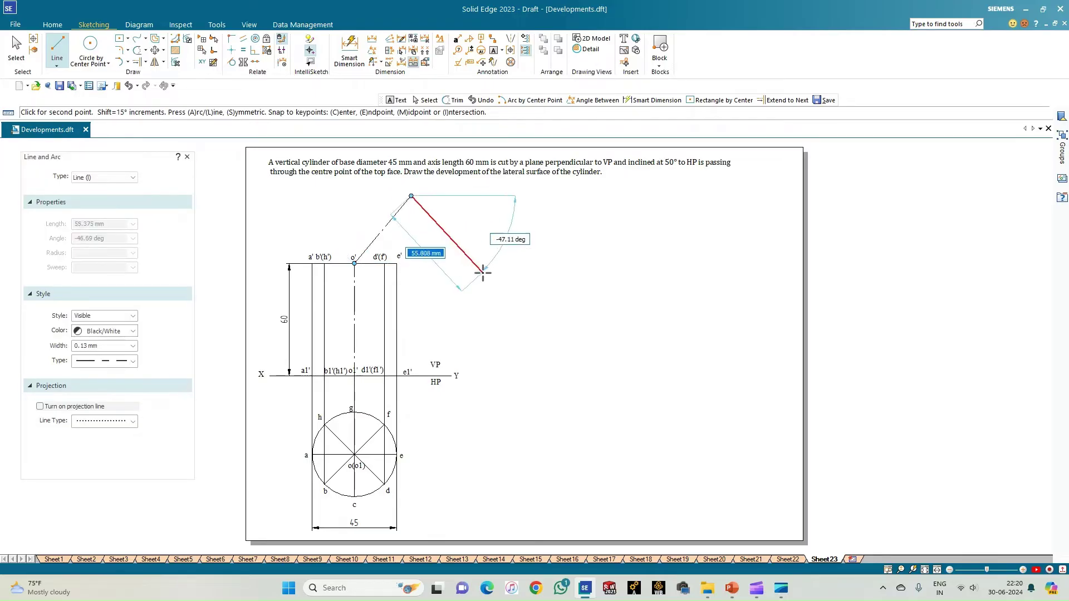
key("Return")
- Extend the inclined cutting plane line down past o' to the front view's outer generator at a'
left_click(138, 63)
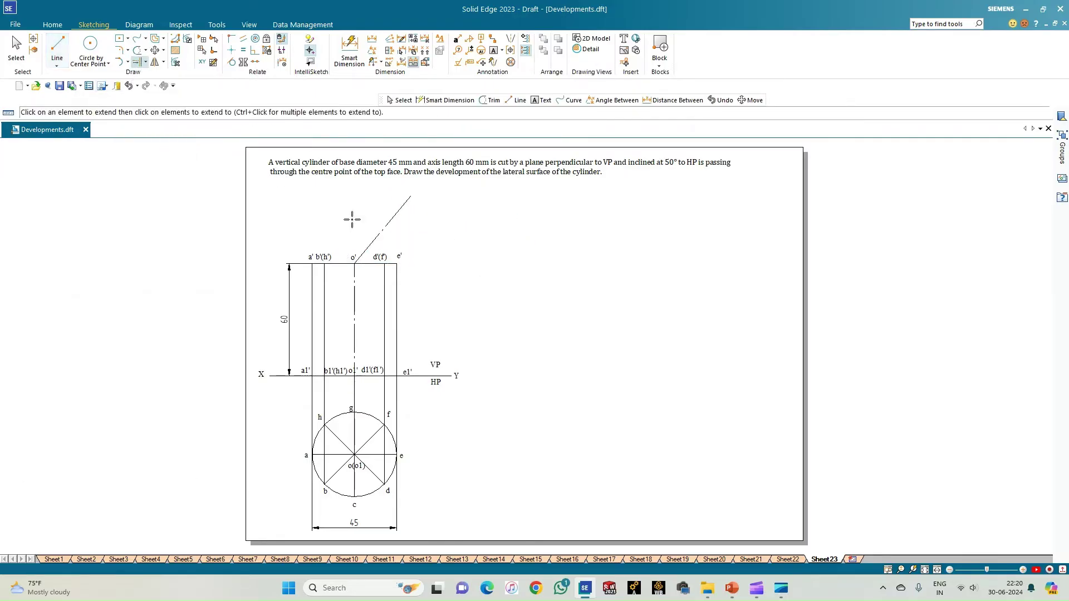
left_click(362, 253)
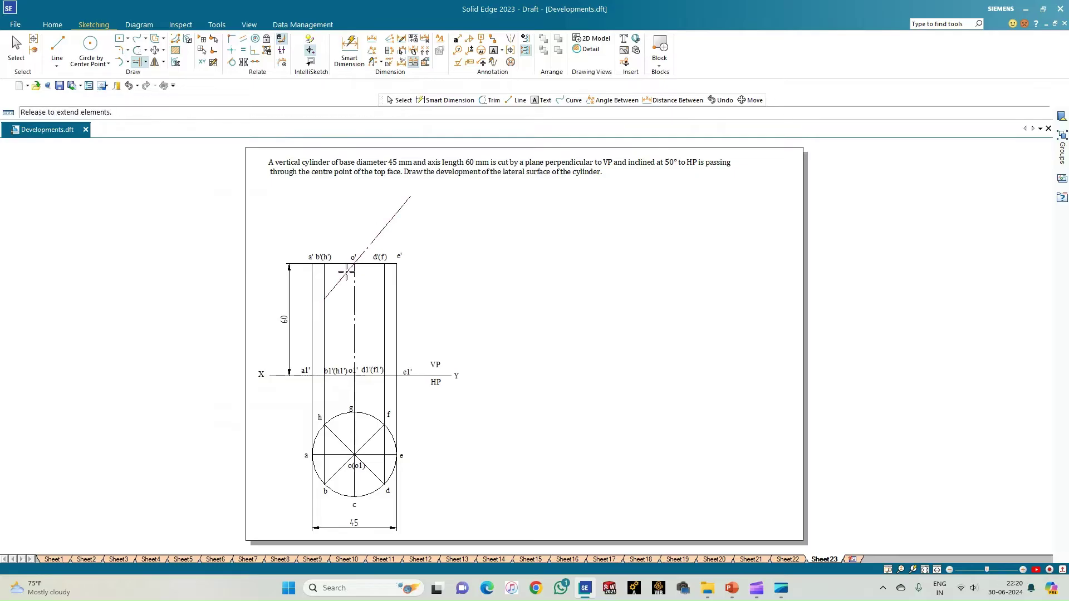
scroll(280, 307, "up", 1)
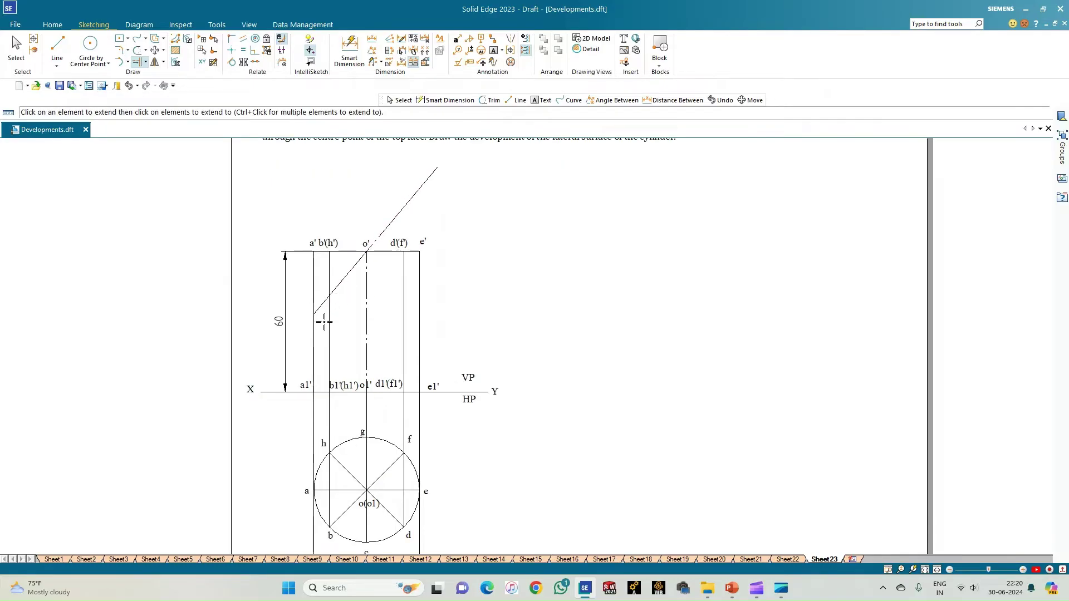
key("Escape")
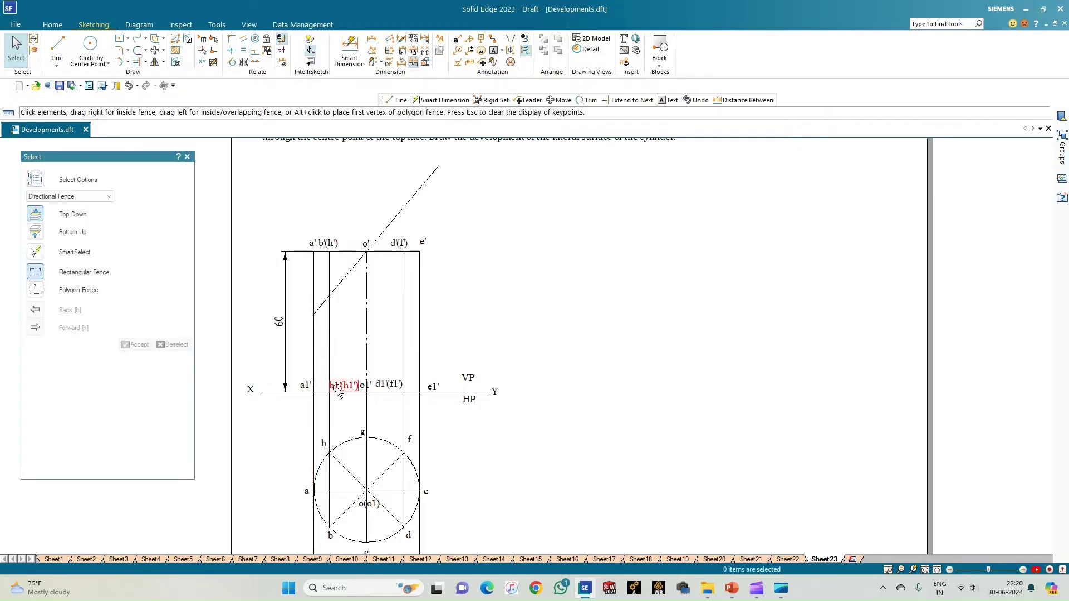
- Shift the base labels b1'(h1') and o1' sideways so they are clear of each other and of the axis
double_click(338, 392)
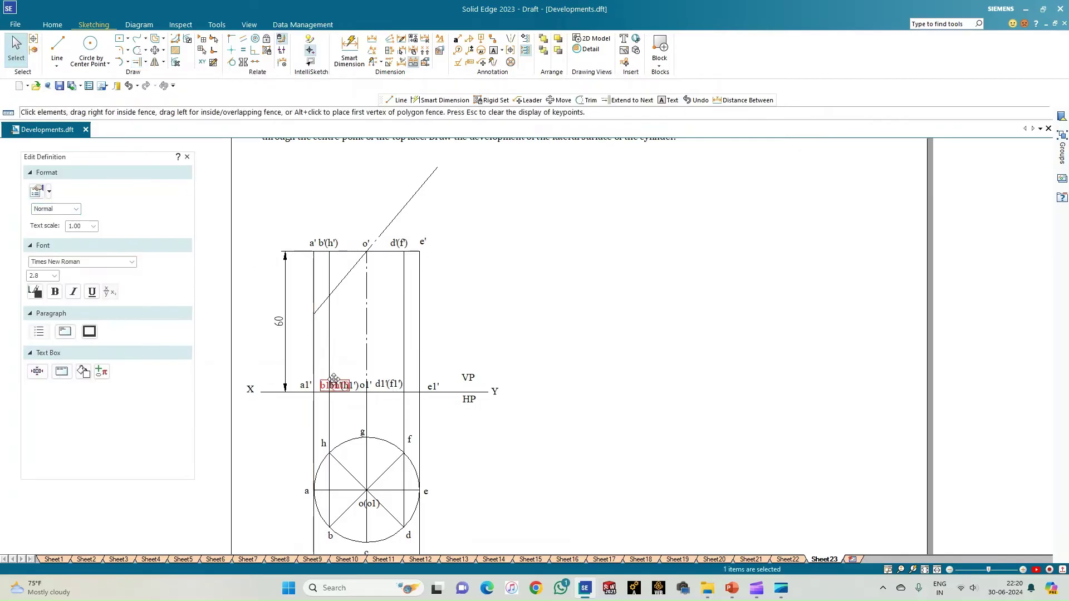
left_click(362, 378)
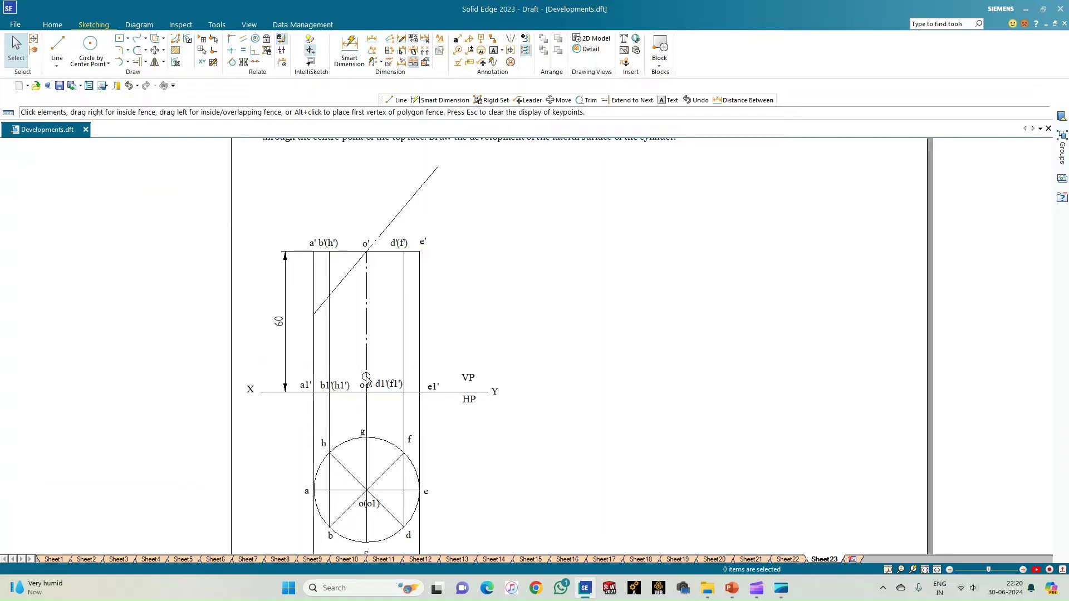
double_click(366, 379)
left_click_drag(366, 376, 386, 378)
left_click(376, 377)
double_click(384, 384)
left_click(480, 337)
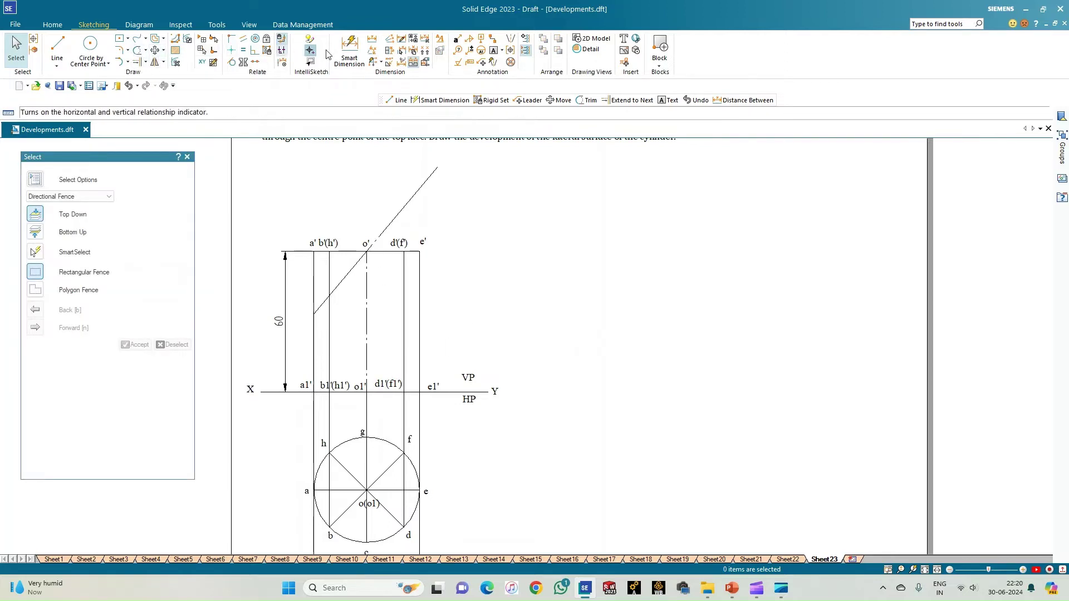
- Dimension the angle between the cutting plane line and the front view's top edge, placing it beyond e'
left_click(372, 50)
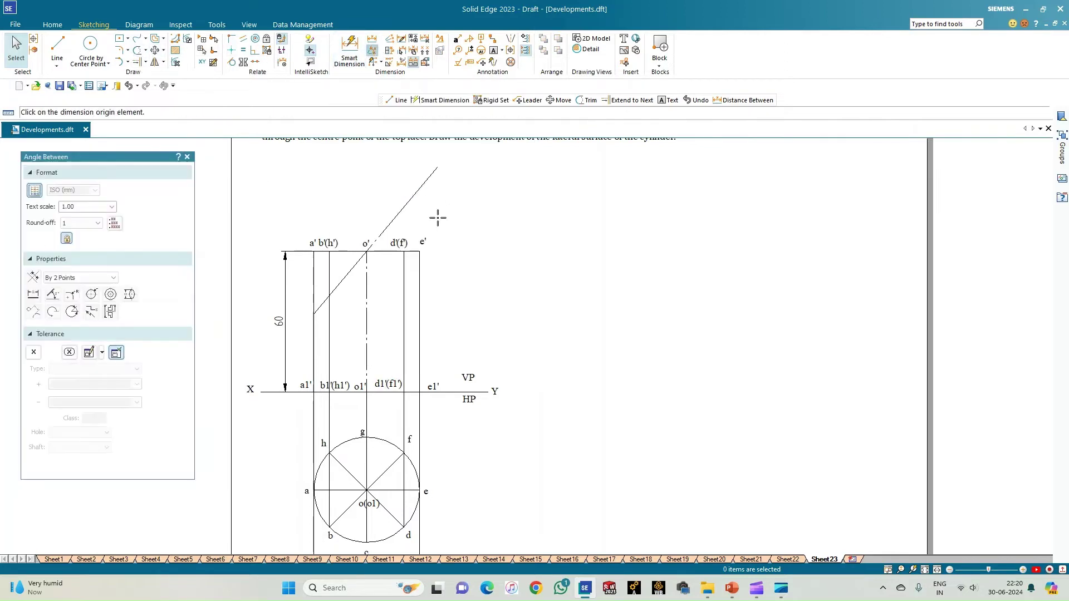
left_click(412, 203)
left_click(416, 251)
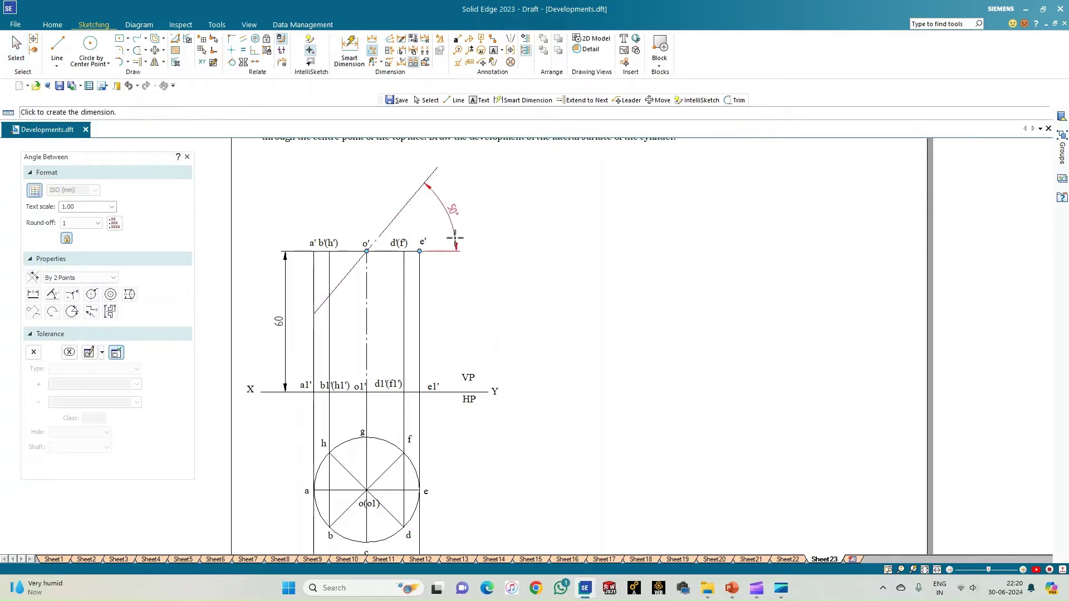
left_click(453, 239)
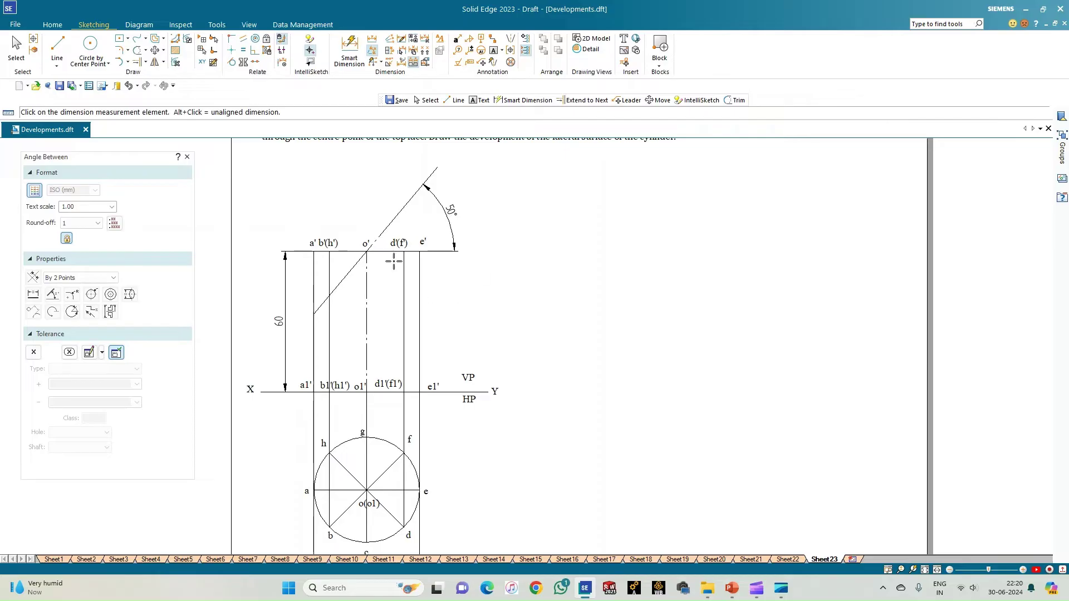
left_click(369, 248)
- Trace the front view outline from o' through e', e1' and a1' up to the cutting plane, plus the truncated b'(h') generator, in continuous 0.50 mm lines
left_click(56, 48)
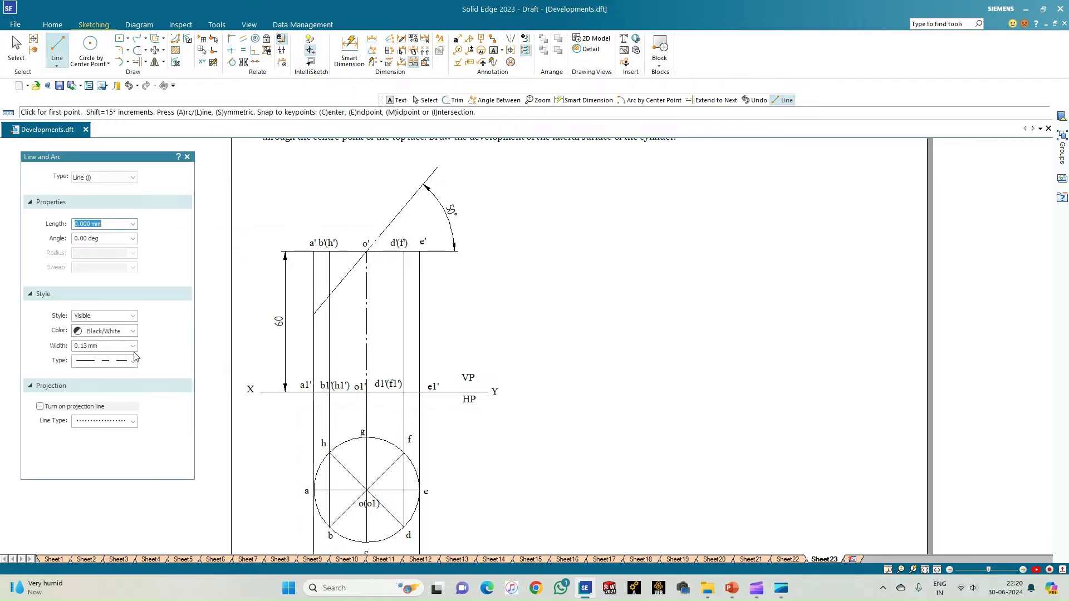
left_click(133, 346)
left_click(136, 385)
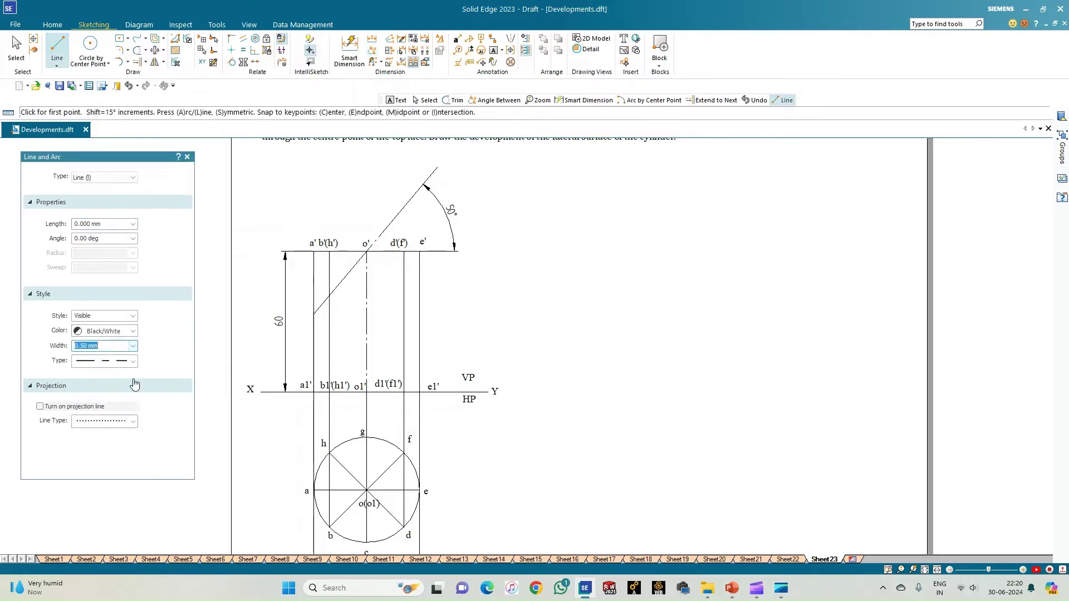
left_click(134, 362)
left_click(103, 374)
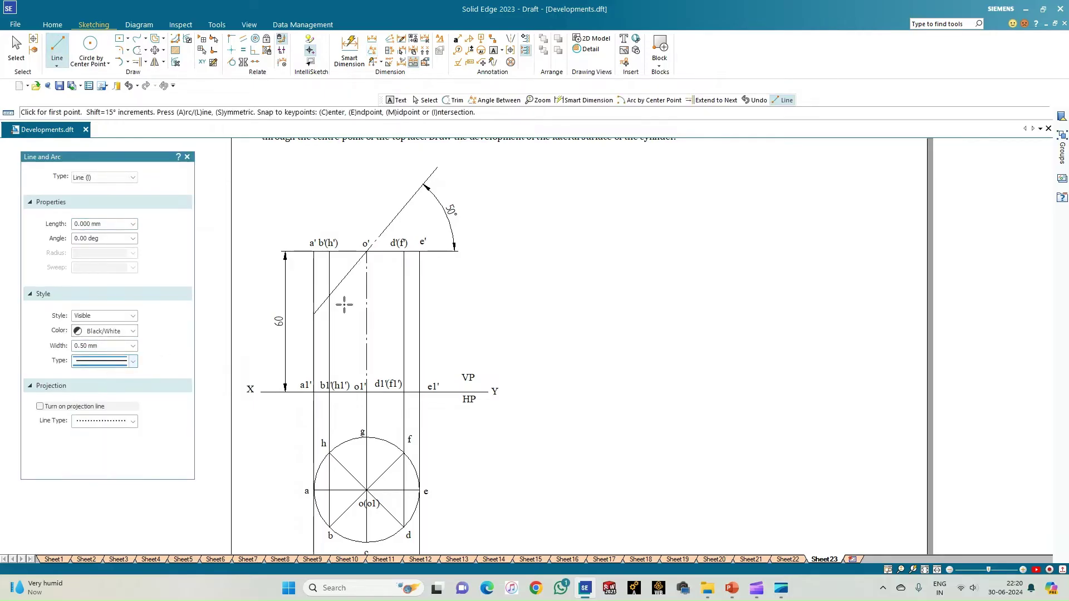
left_click(367, 251)
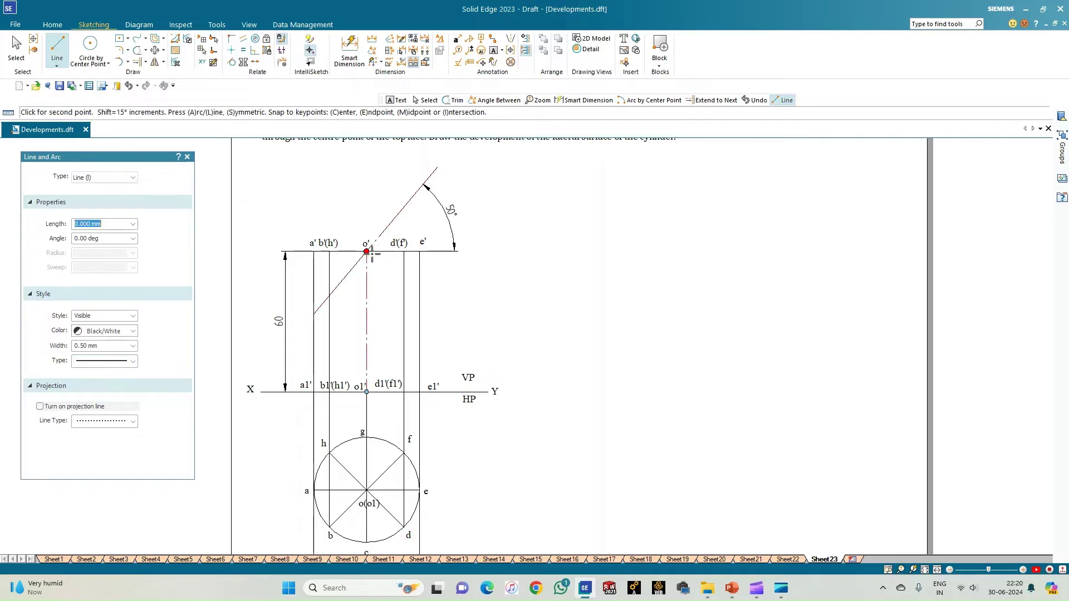
left_click(419, 252)
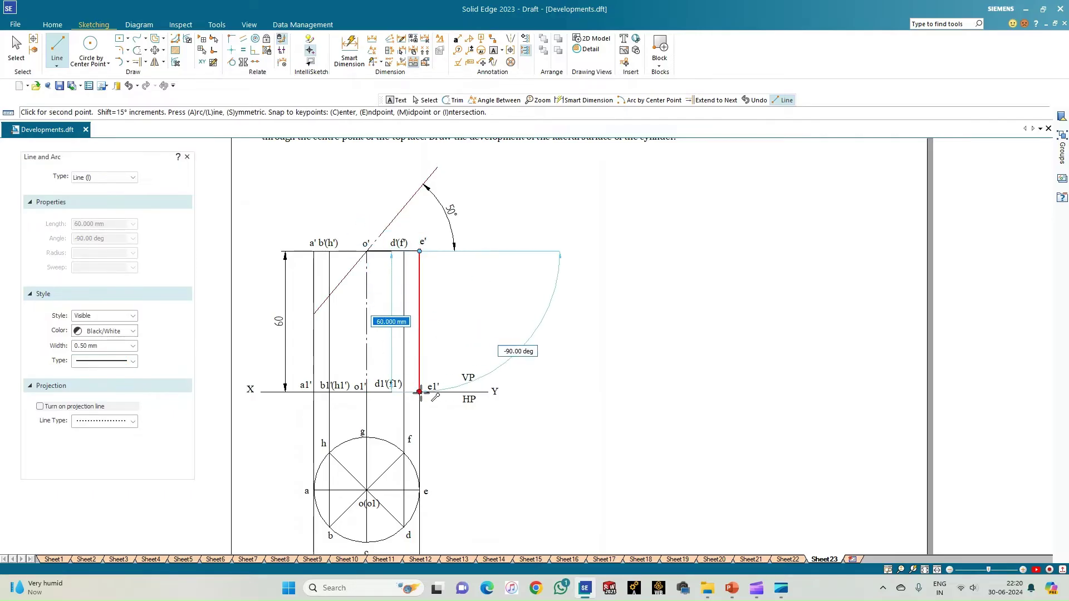
left_click(419, 392)
left_click(314, 392)
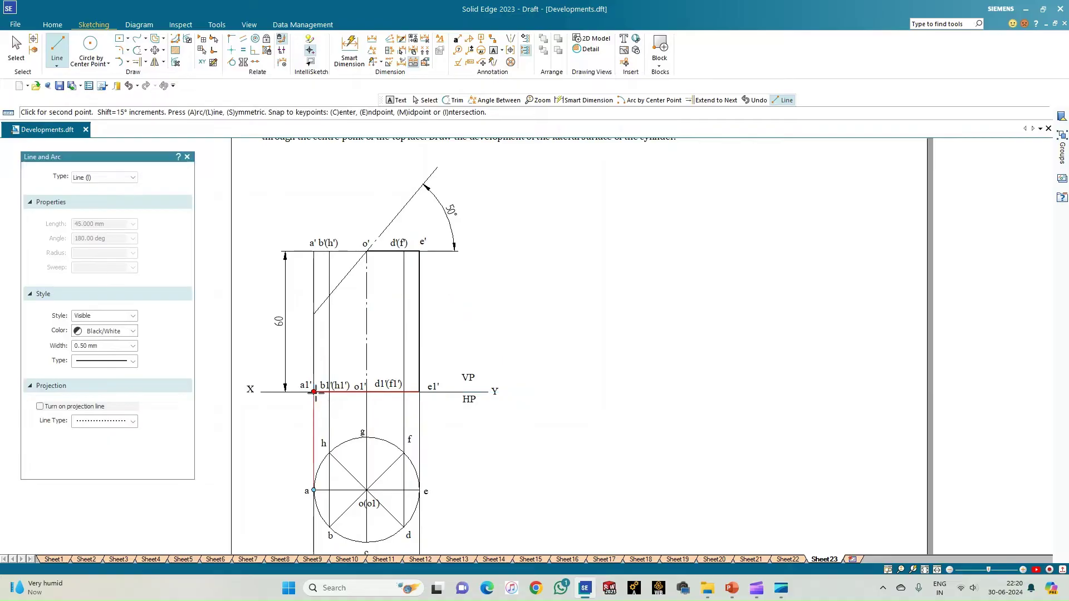
double_click(314, 315)
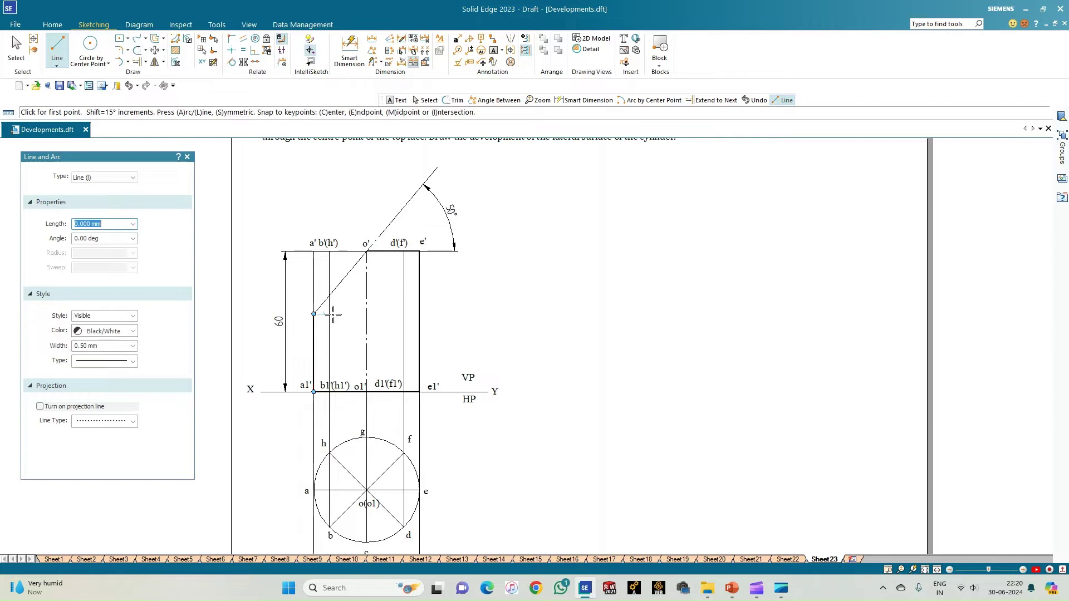
left_click(330, 392)
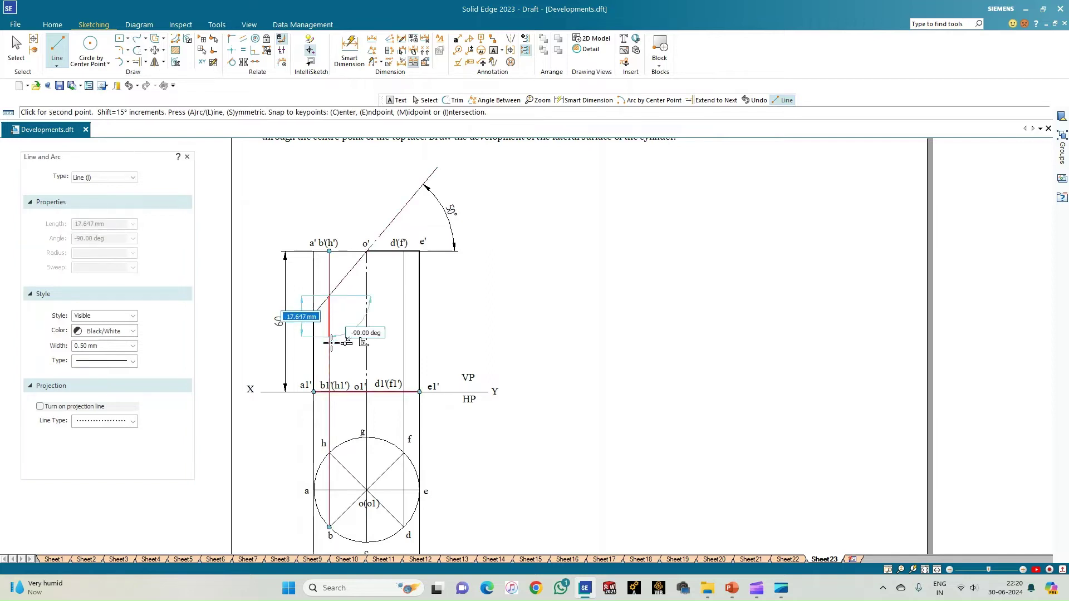
right_click(345, 359)
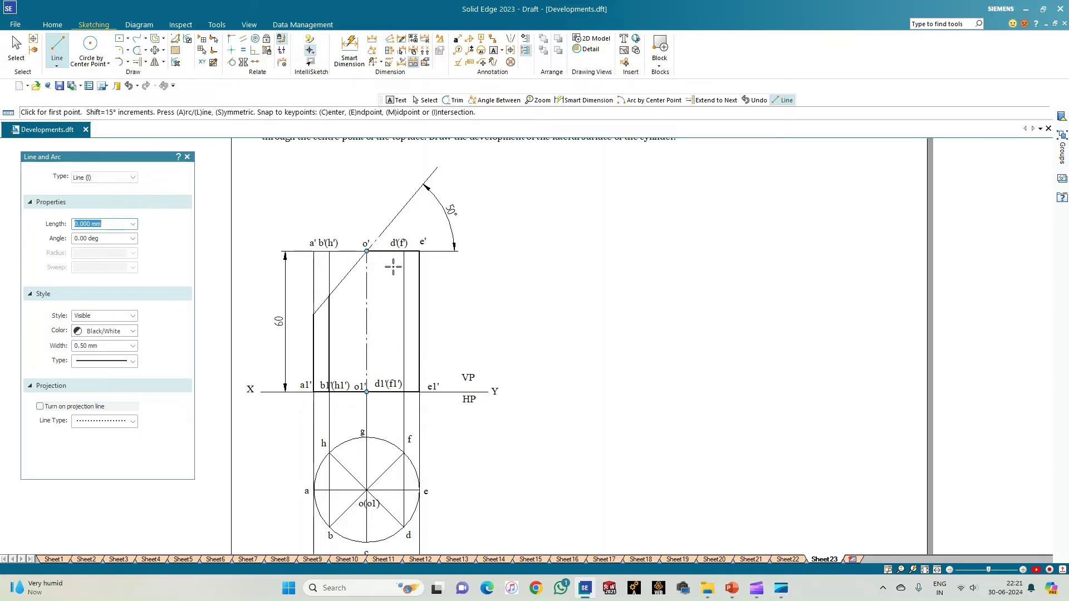
- Try to trace the d'(f') generator from the top edge to the base with a thick line
left_click(404, 252)
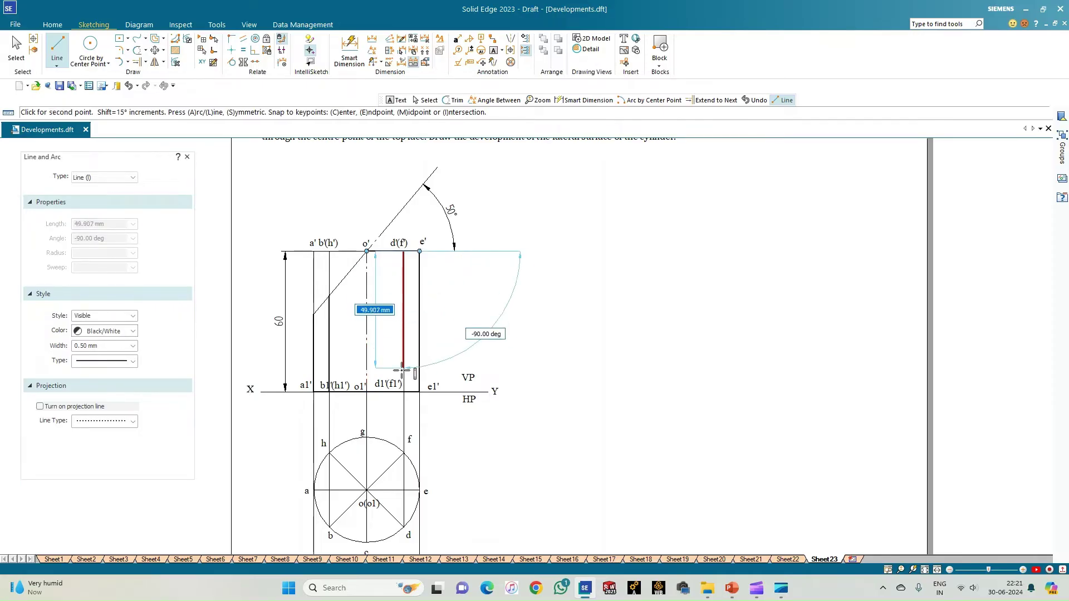
left_click(404, 392)
right_click(443, 356)
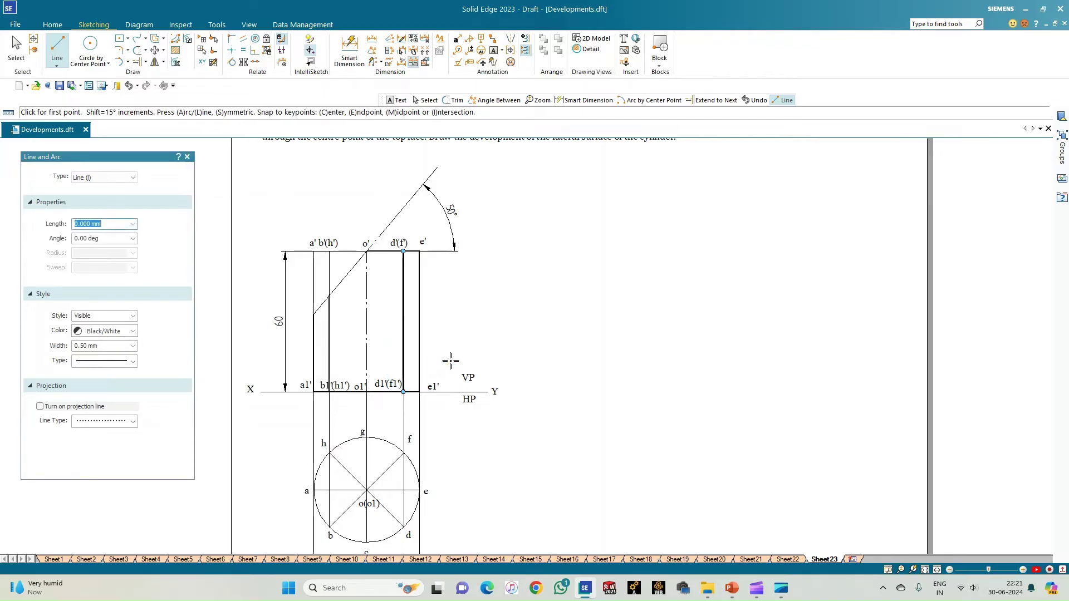
key("Escape")
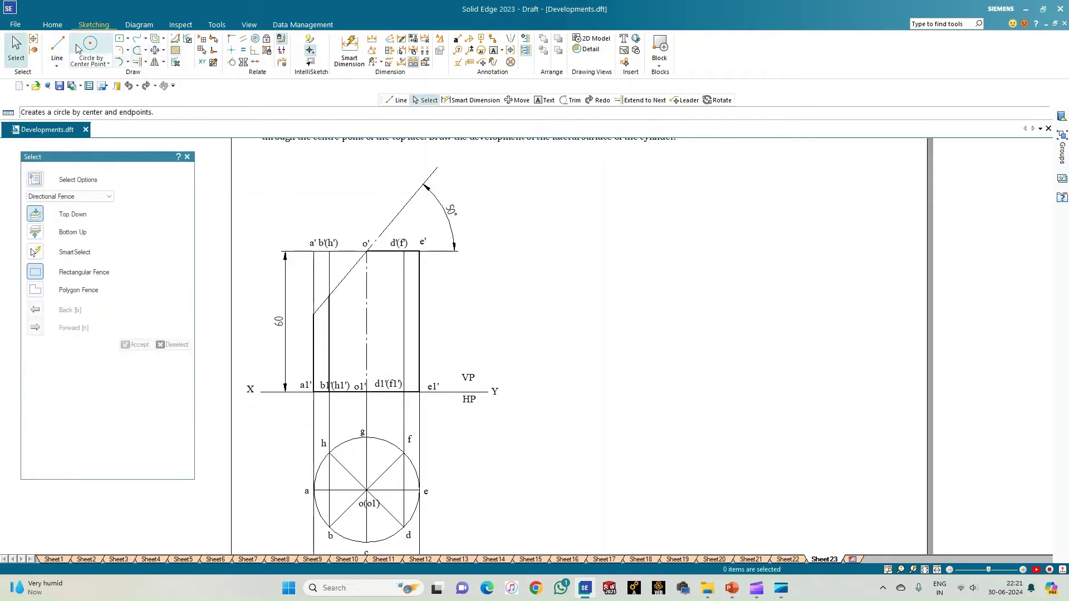
- Trace the d'(f') generator from the front view's top edge down to the base with a 0.50 mm continuous line
key("l")
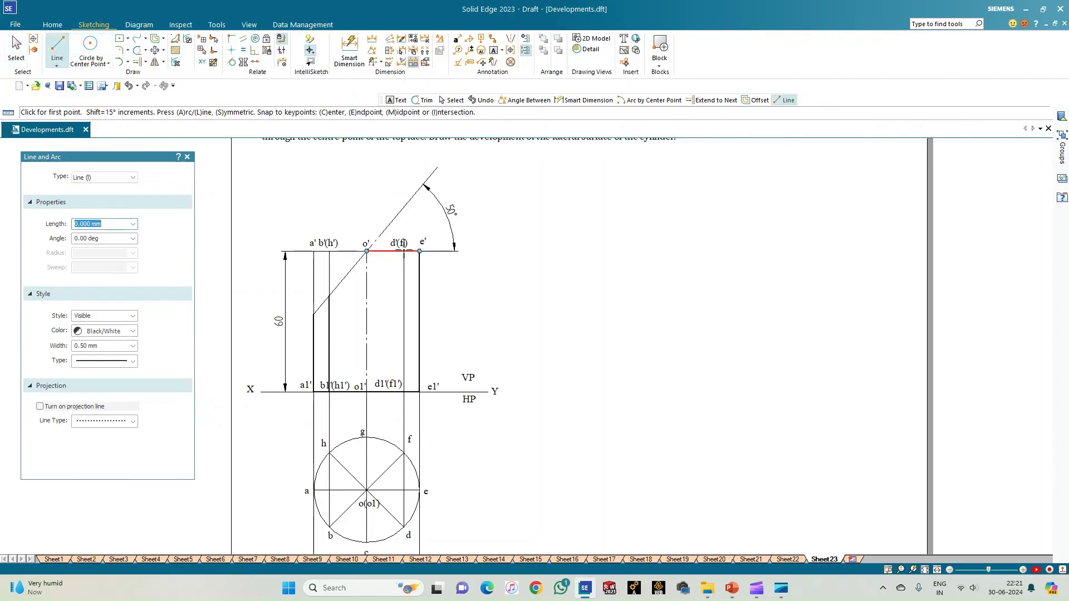
left_click(419, 253)
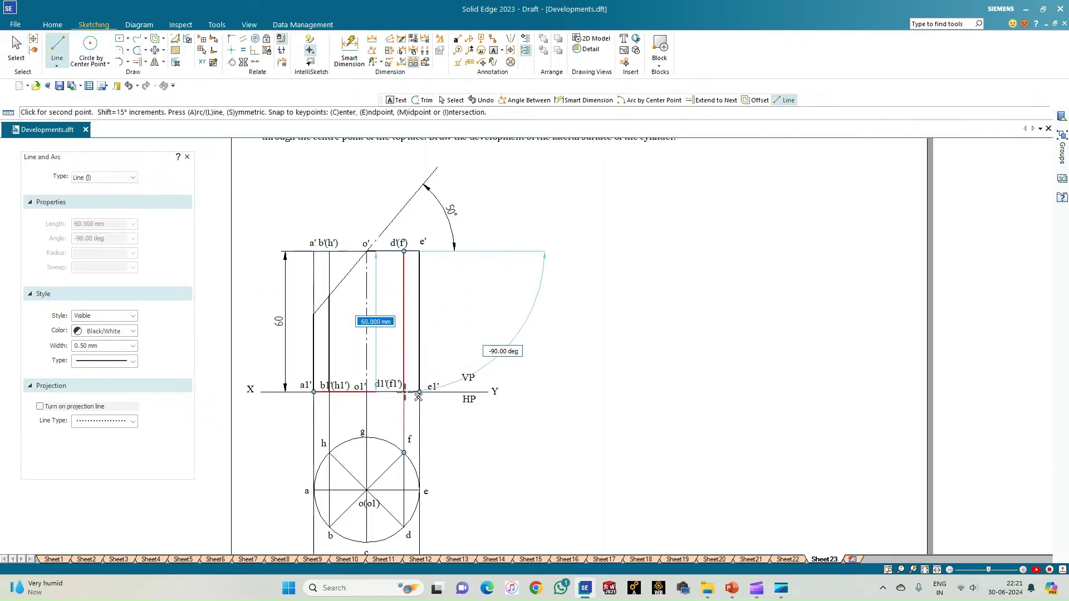
right_click(475, 348)
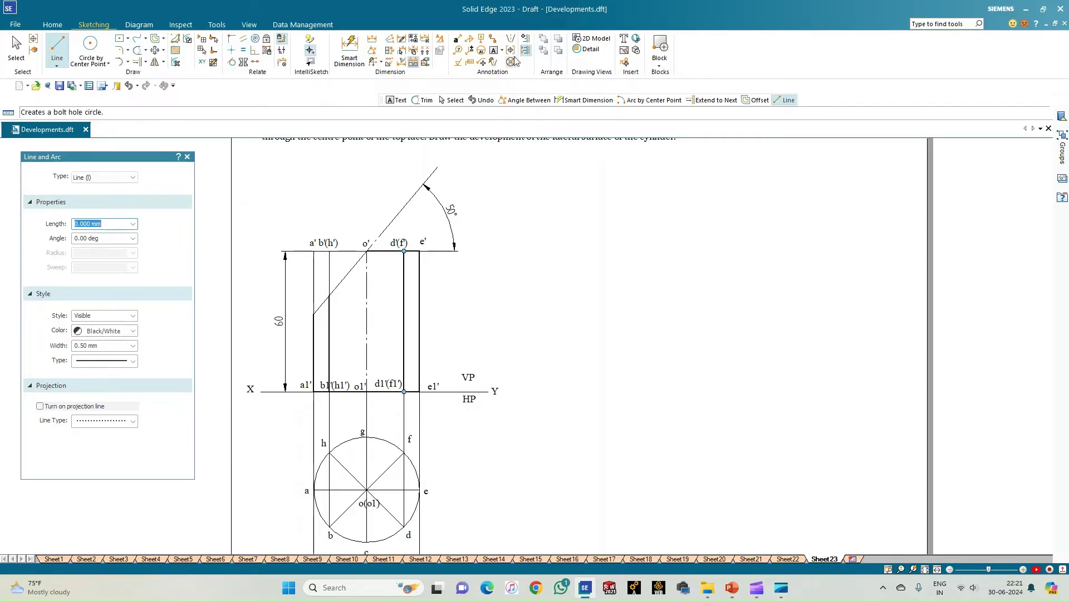
key("Escape")
- Label the cut points in the front view 1', 2', 8', 3', 7', 4', 6' and 5' beside their generators
key("t")
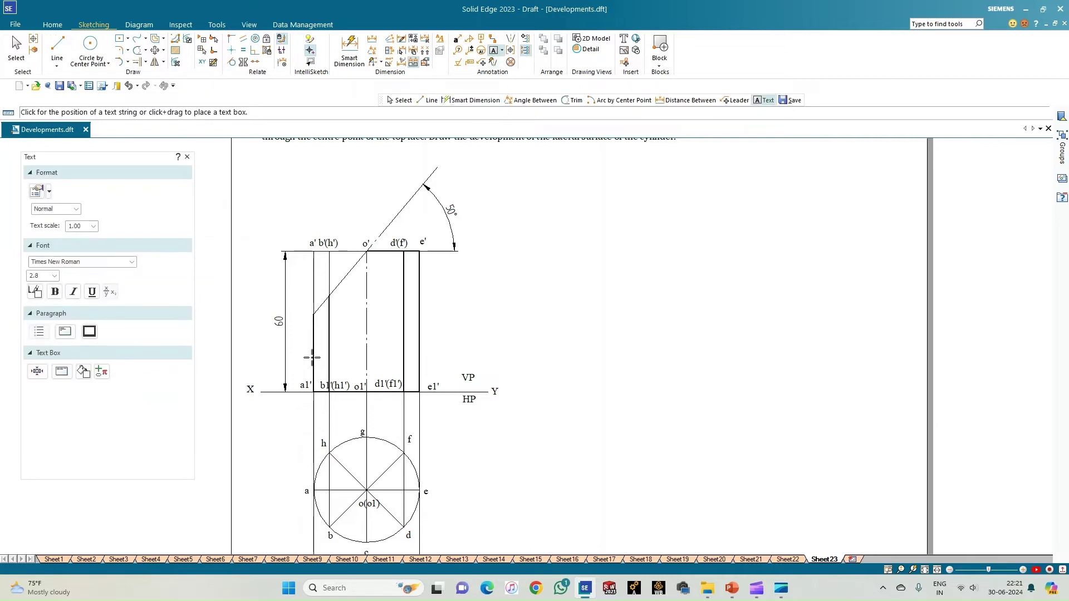
left_click(305, 312)
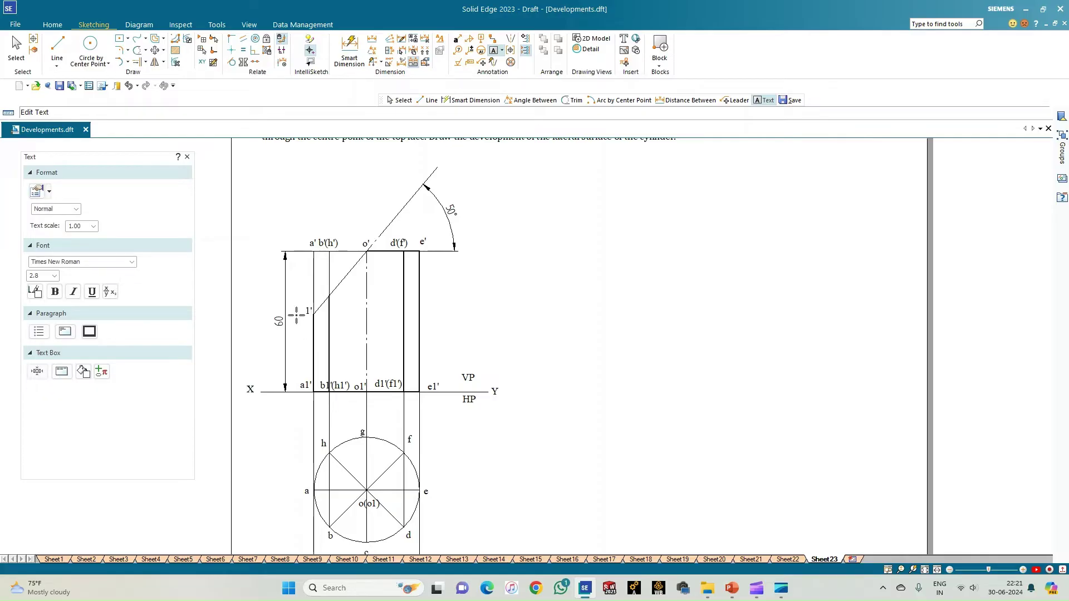
type("1'")
type("'")
type("'")
left_click(408, 257)
type("'")
type("'")
key("Escape")
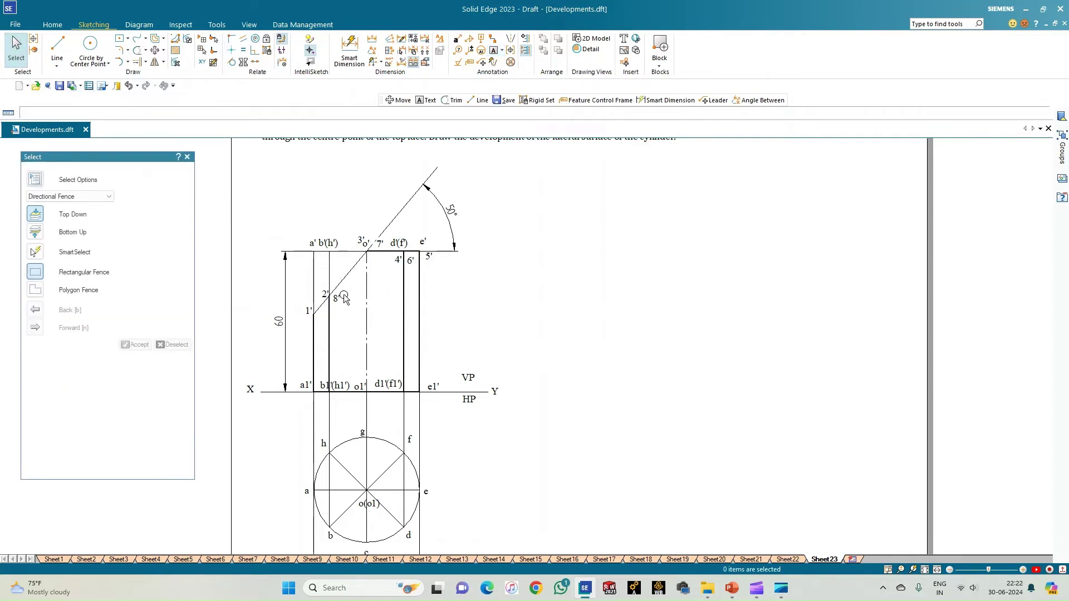
- Reposition labels 2' and 8' beside the cutting line and 3' and 7' just below o' so they are clear of other labels
left_click(333, 295)
left_click_drag(332, 293, 379, 251)
left_click(351, 310)
key("Escape")
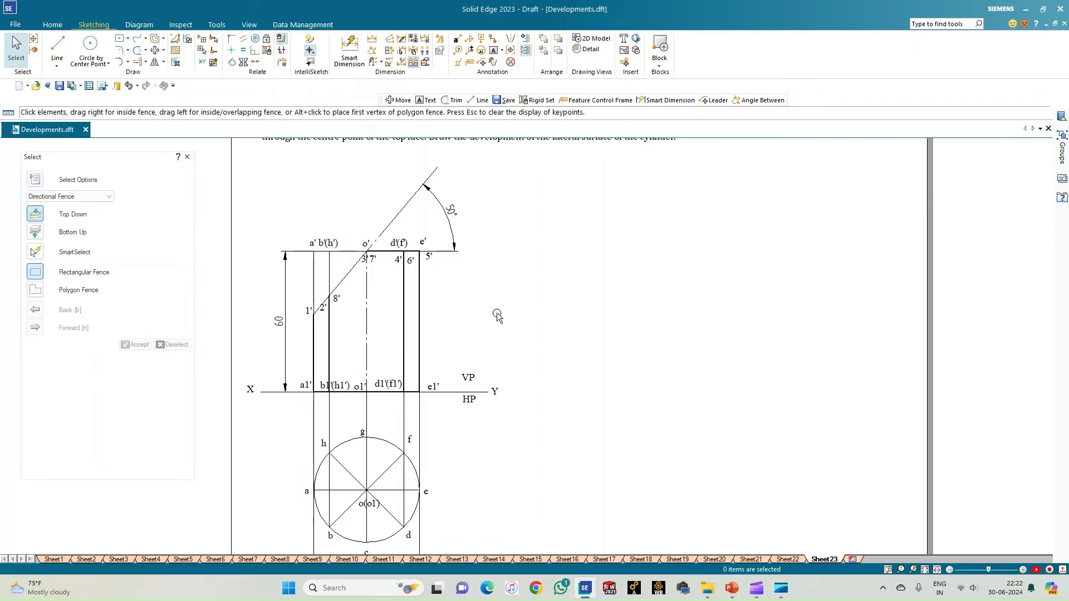
- Trace the top view with a 45 mm diameter circle centred at o(o1) in 0.50 mm line width
left_click(101, 43)
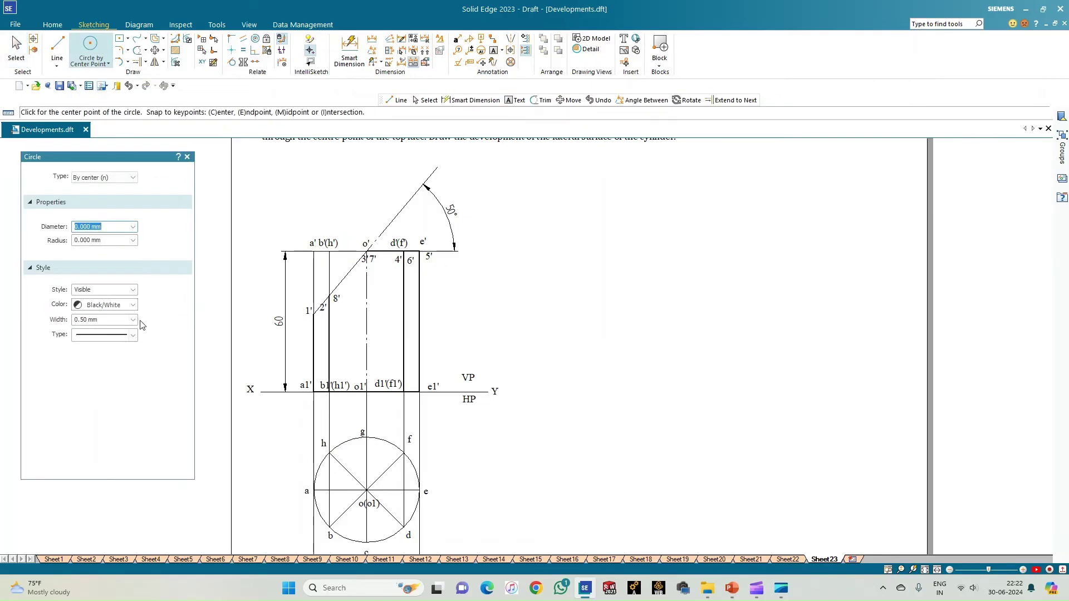
left_click(366, 491)
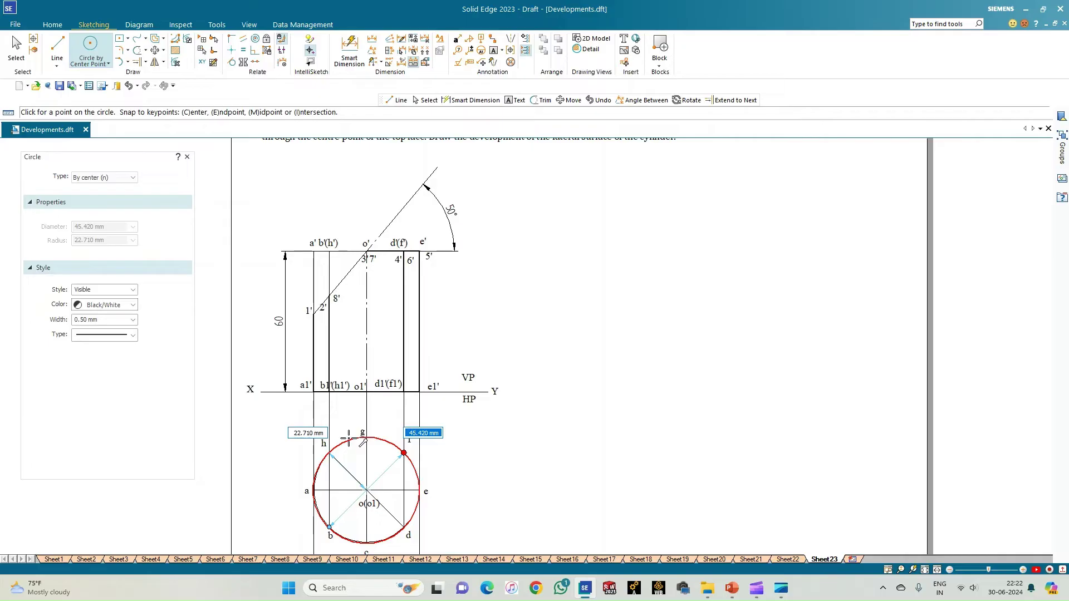
key("Tab")
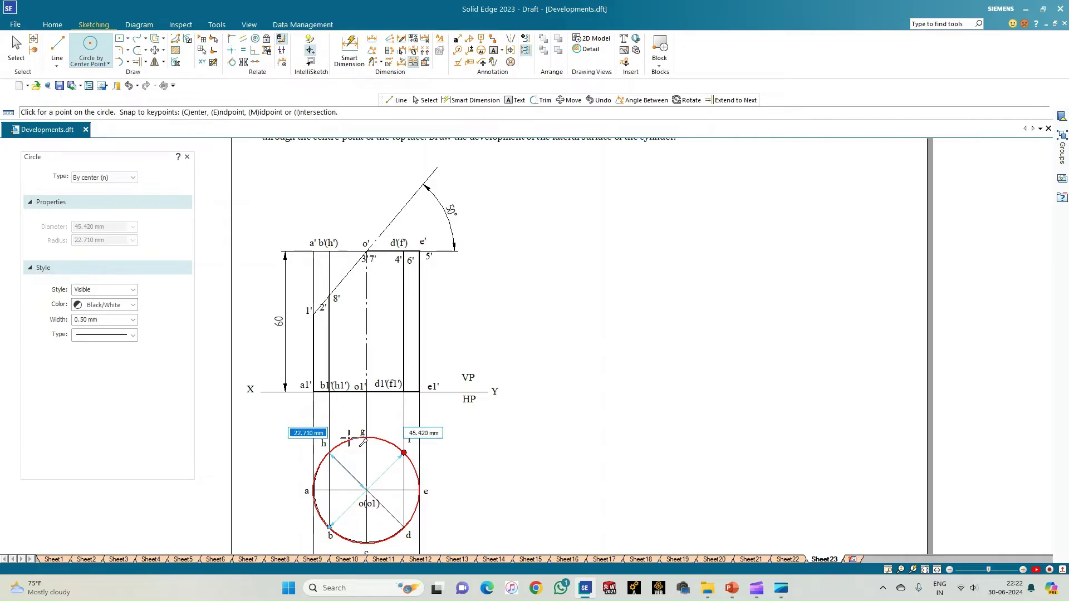
key("Tab")
type("45")
key("Return")
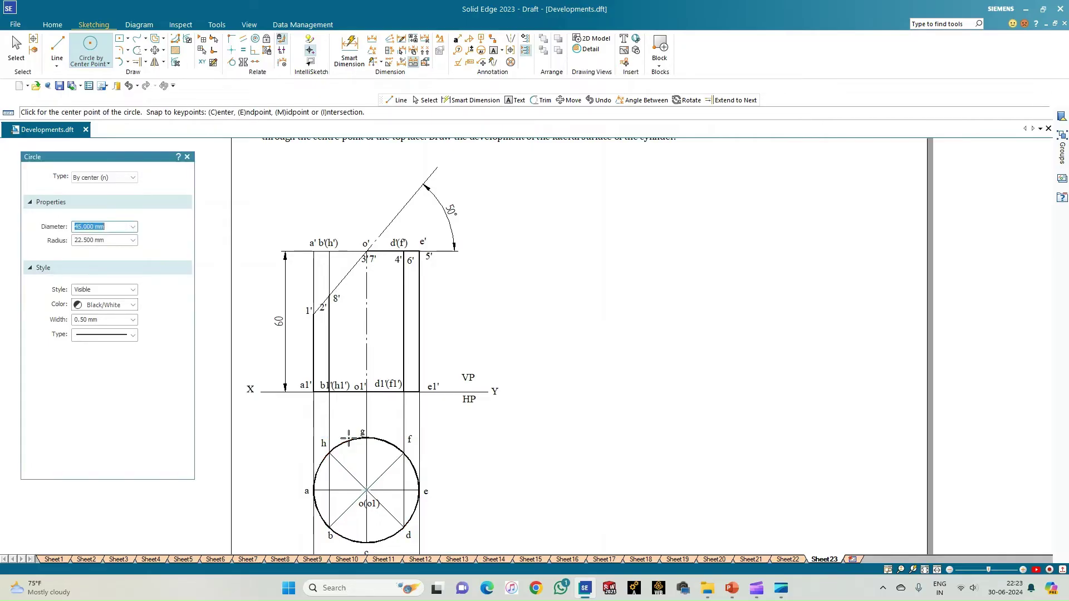
scroll(523, 518, "up", 3)
scroll(520, 513, "down", 1)
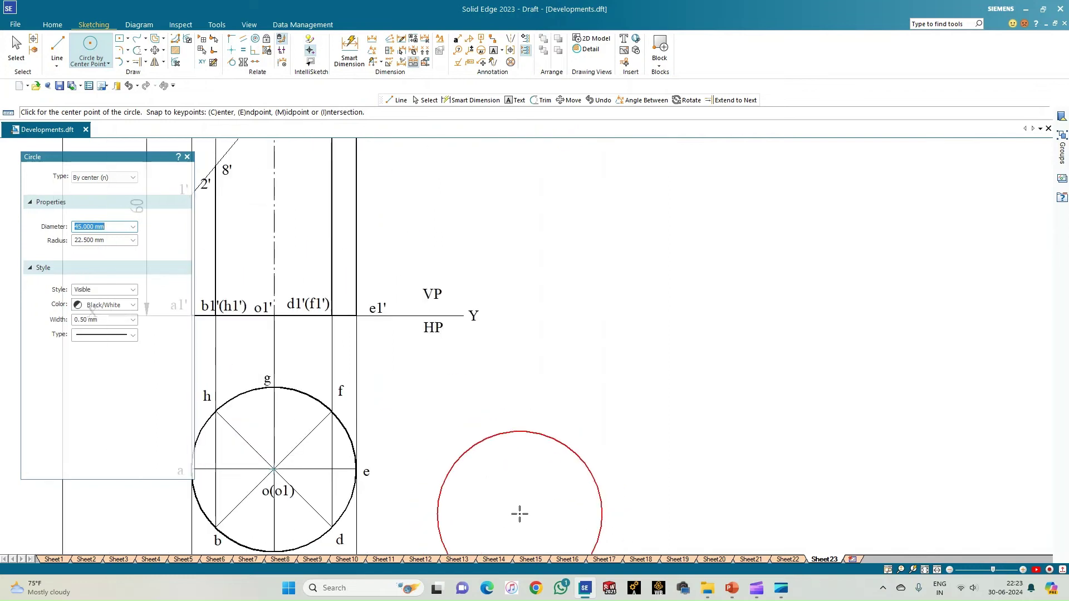
scroll(520, 514, "down", 2)
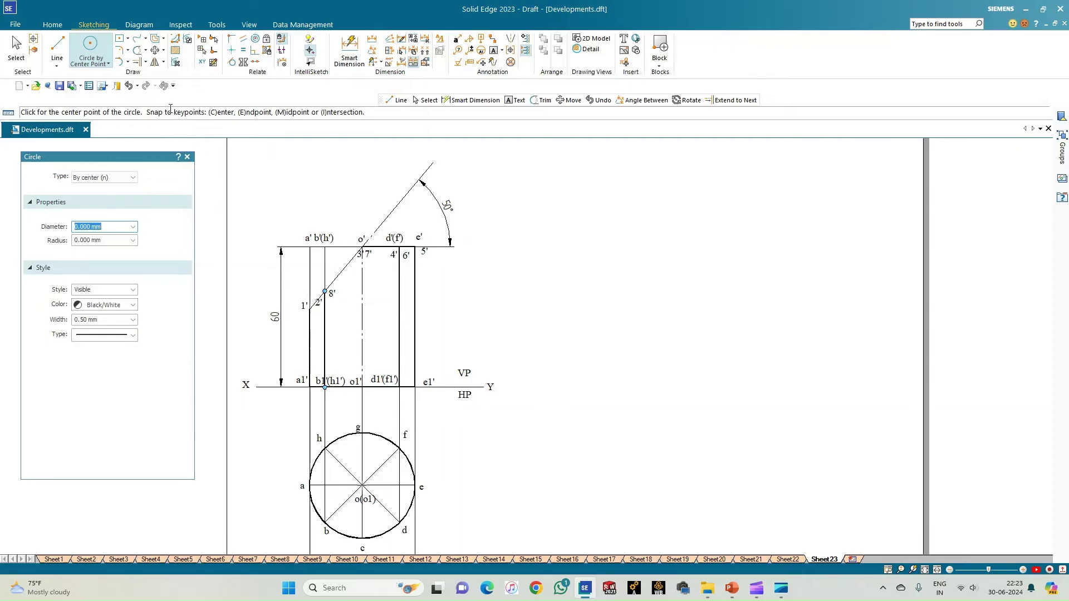
- Draw the development rectangle in 0.13 mm lines beside the front view, level with XY, 45*22/7 mm long and 60 mm high
left_click(59, 45)
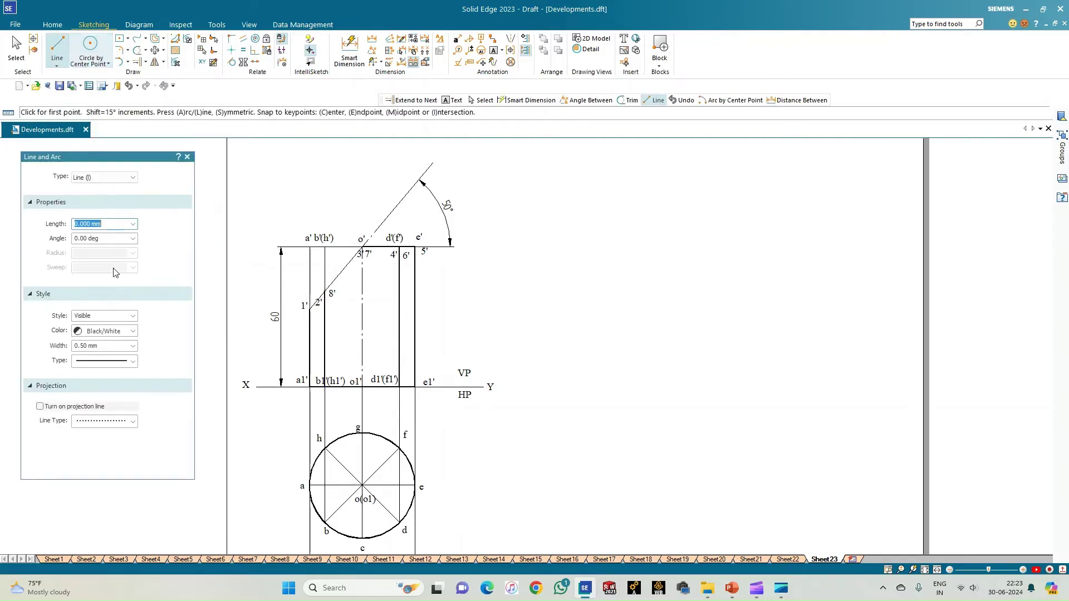
left_click(133, 346)
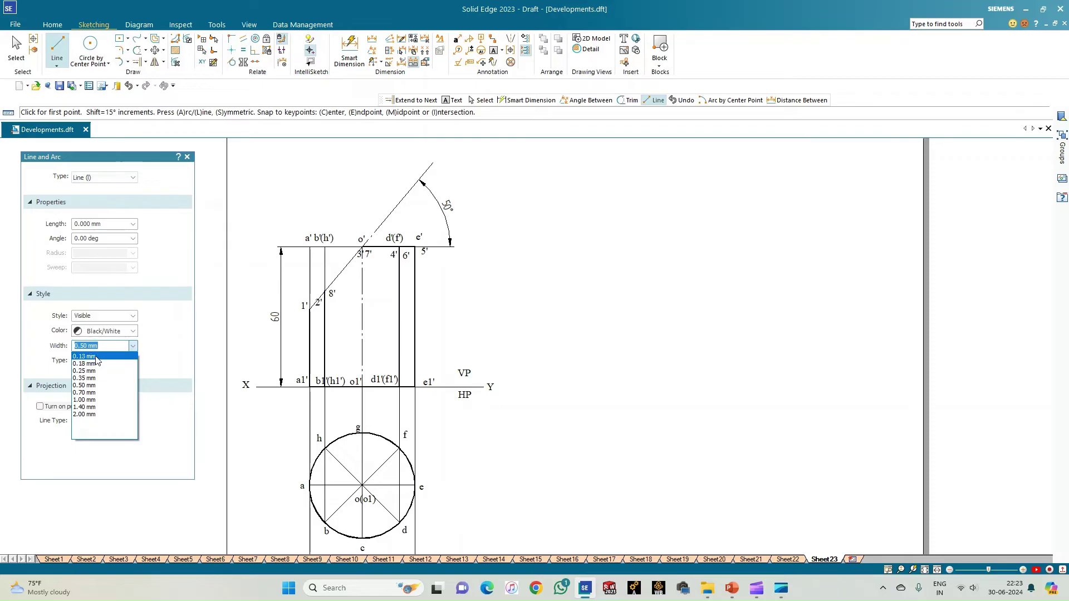
left_click(98, 356)
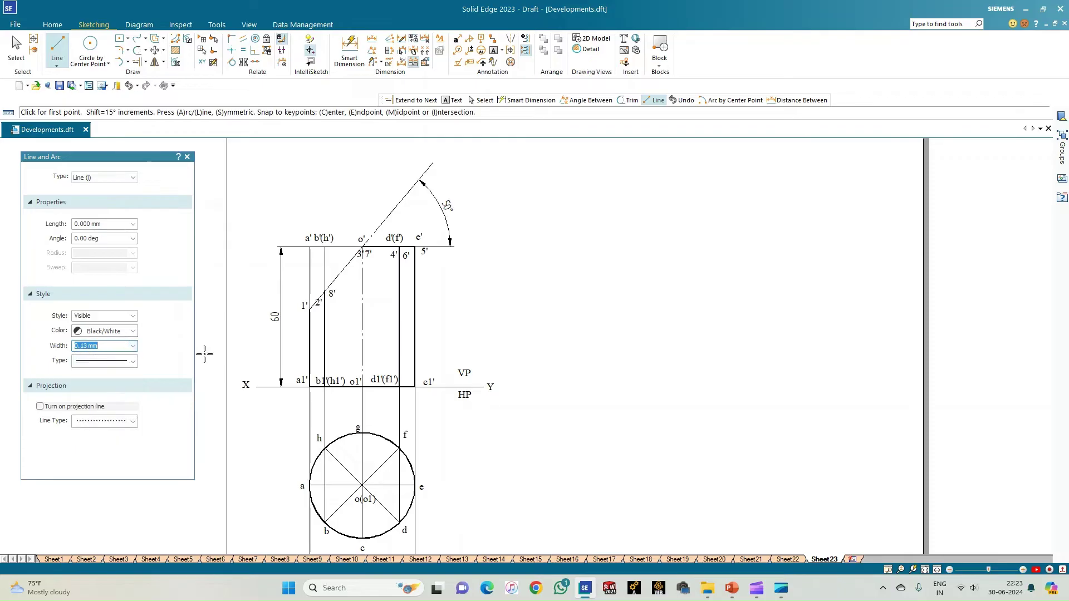
left_click(554, 388)
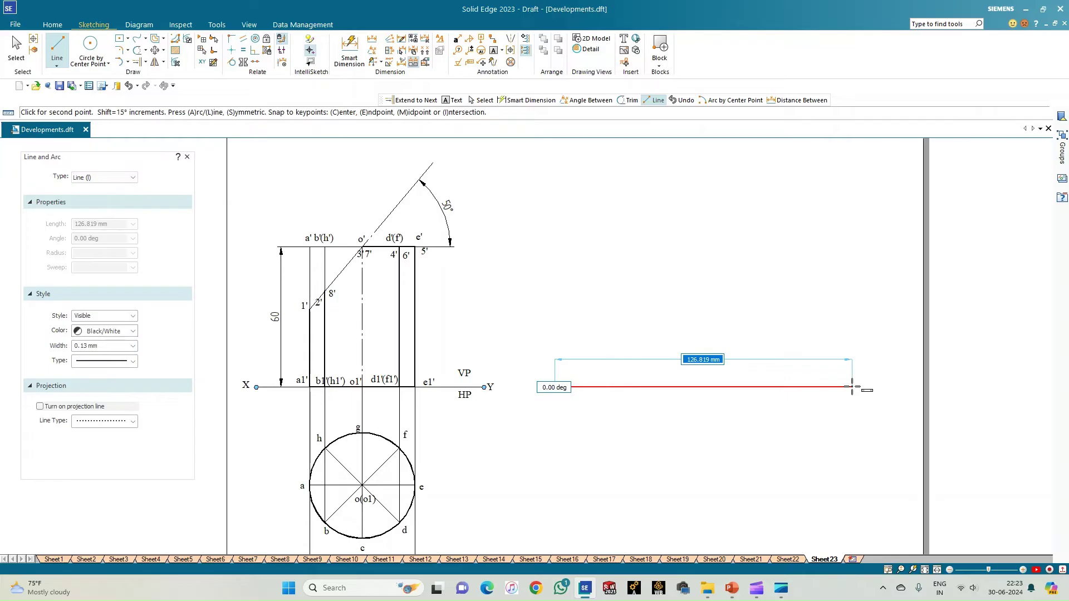
type("45*22/7")
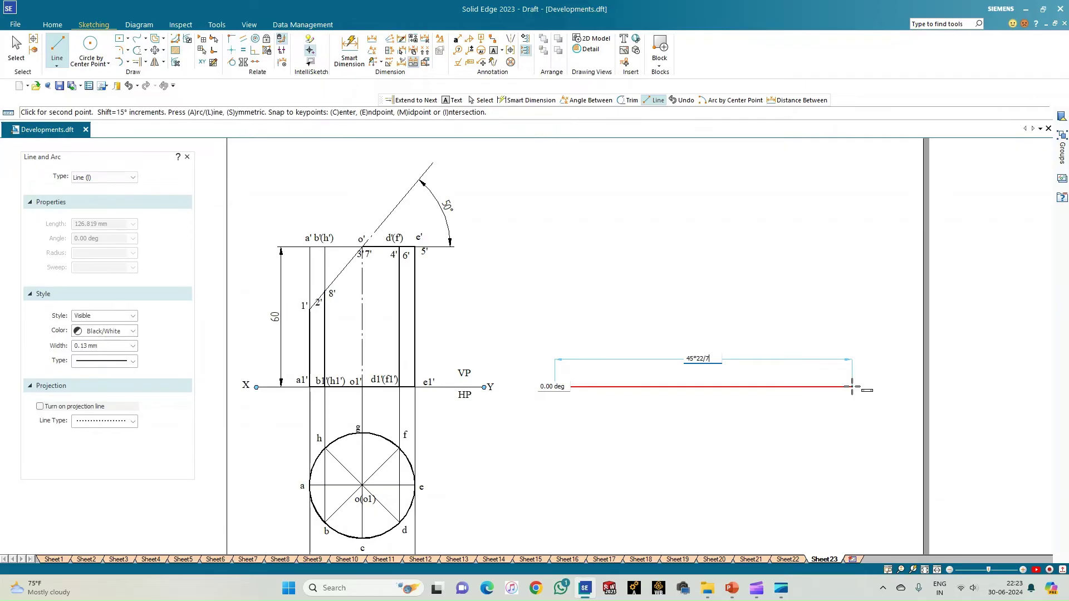
key("Tab")
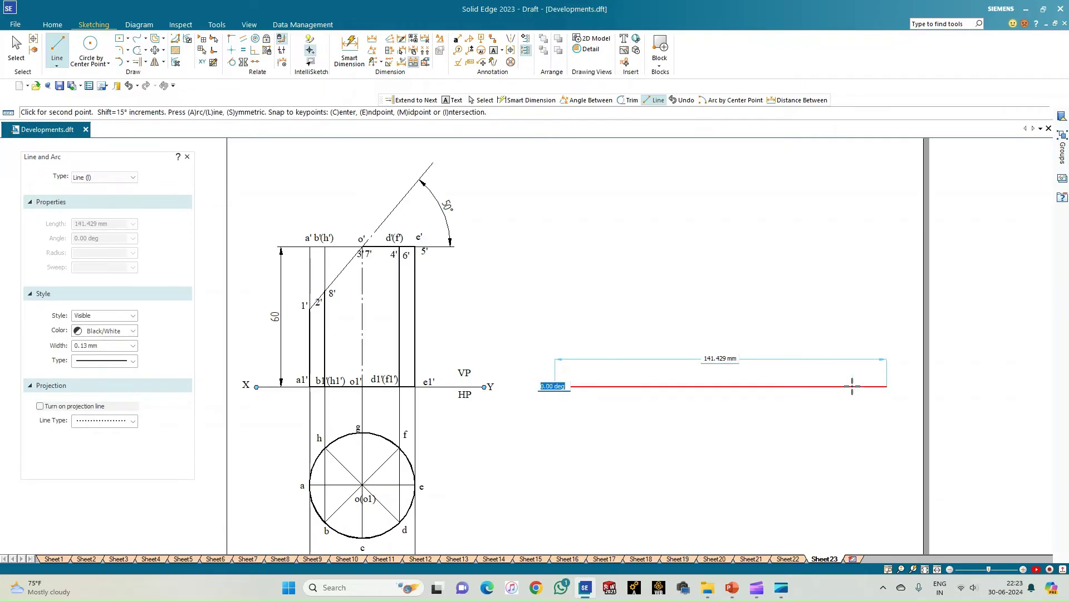
key("Return")
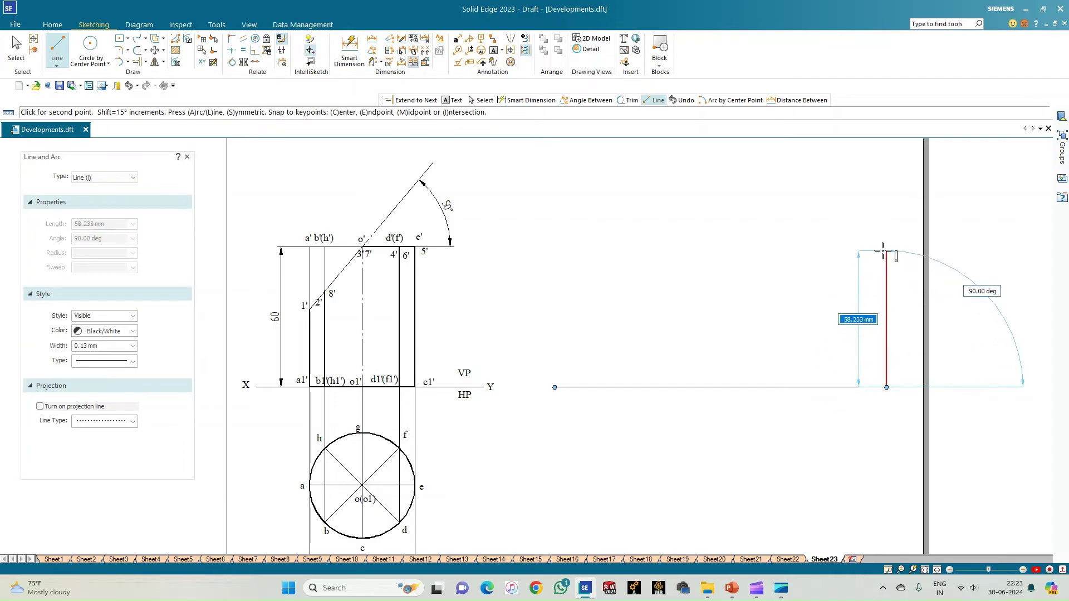
type("60")
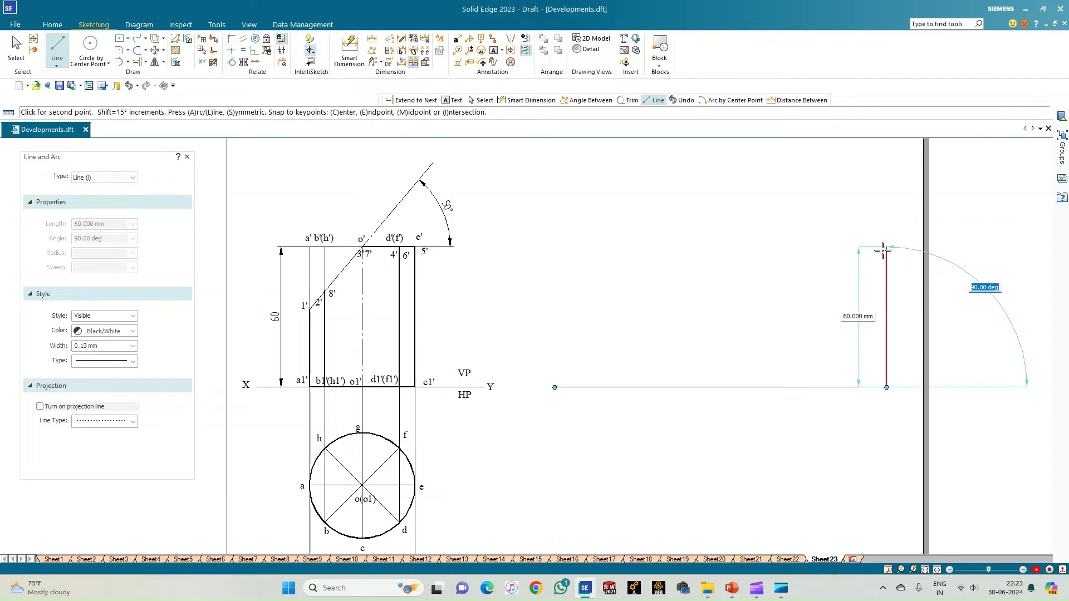
key("Return")
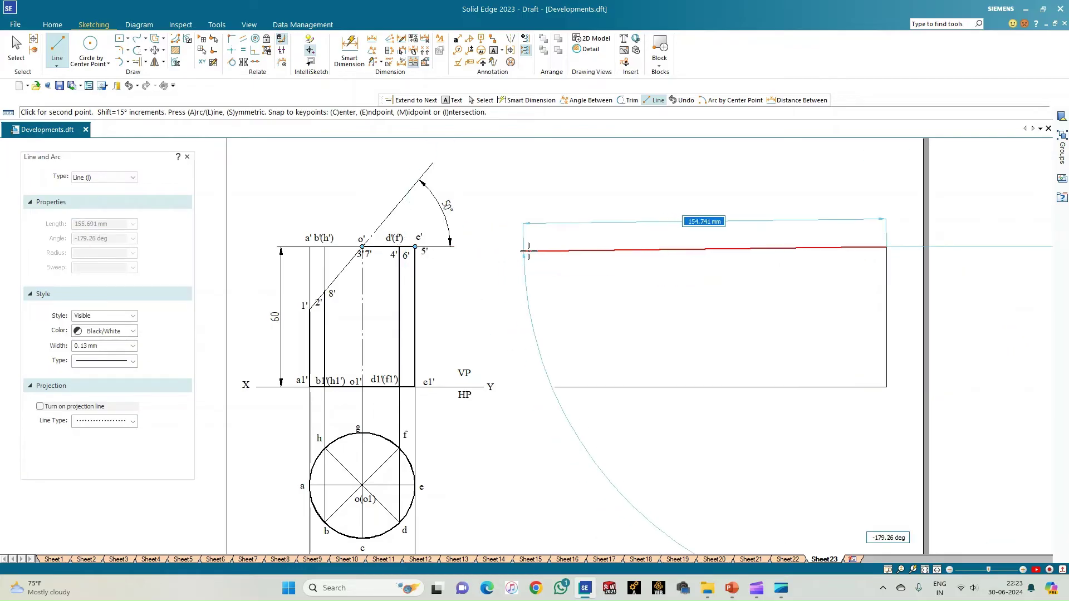
left_click(551, 247)
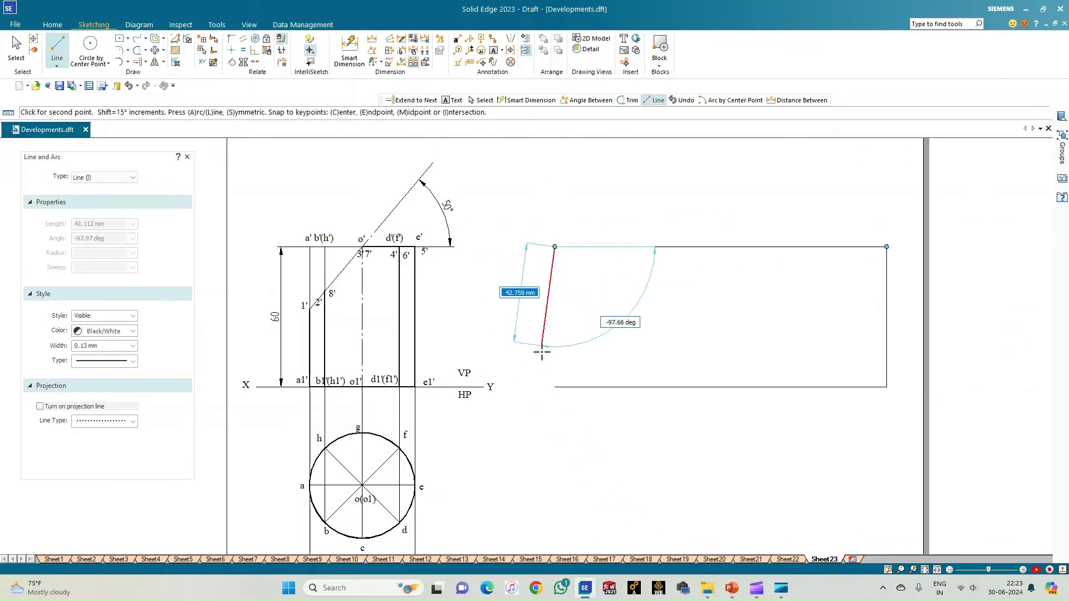
left_click(555, 387)
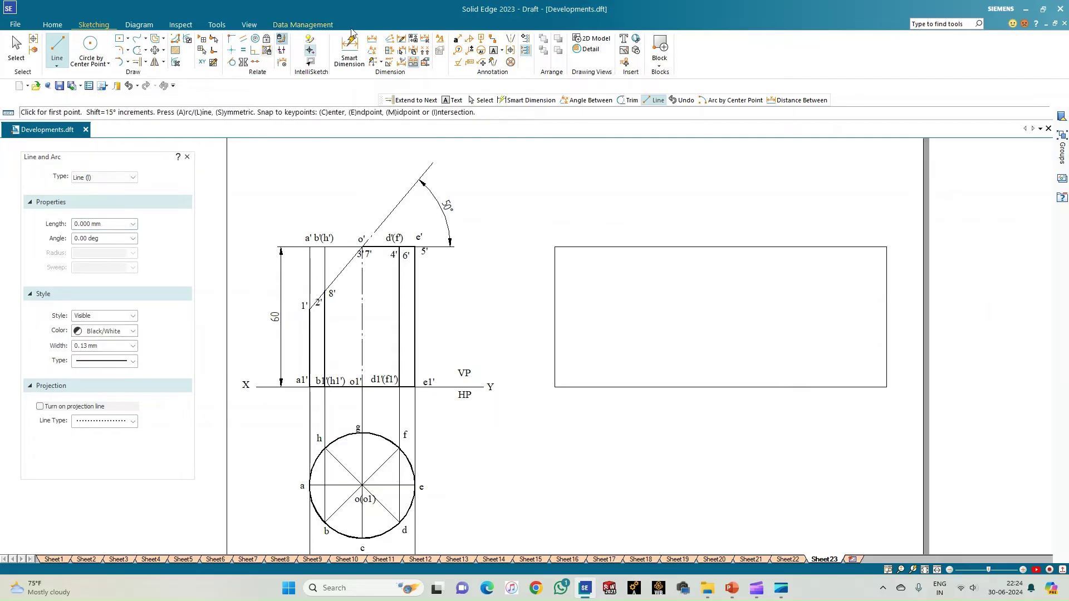
- Dimension the development rectangle's length below its base and its height beyond its right edge
left_click(349, 50)
left_click(718, 387)
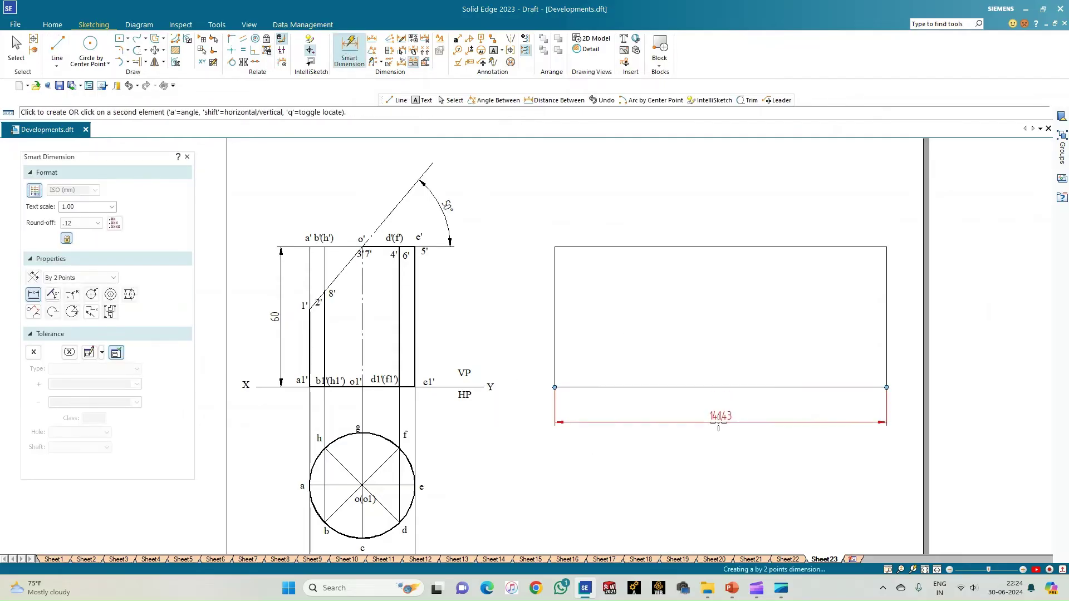
left_click(724, 424)
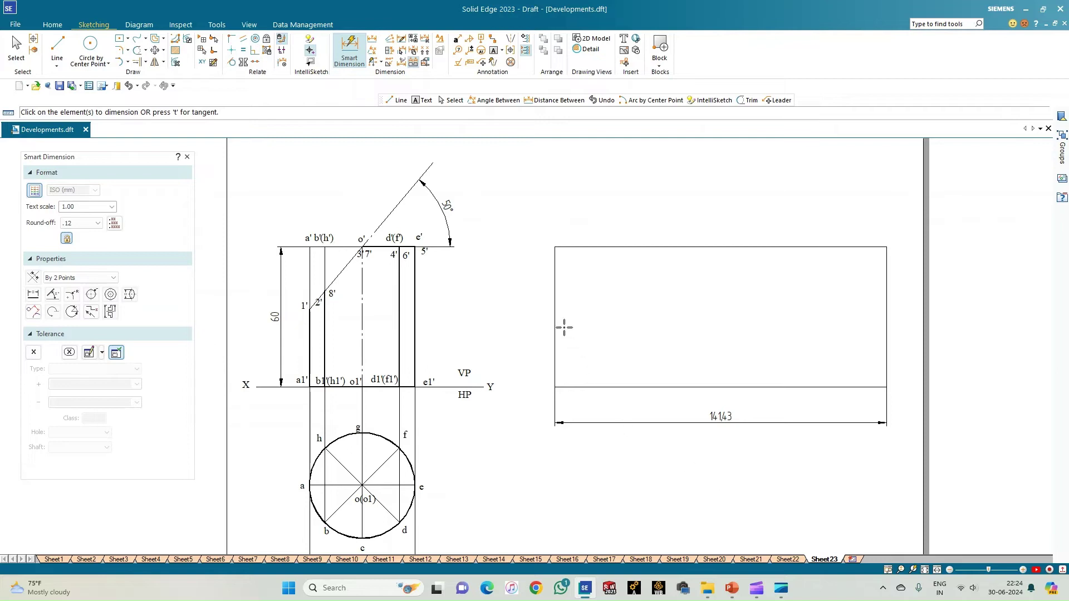
left_click(890, 304)
left_click(911, 310)
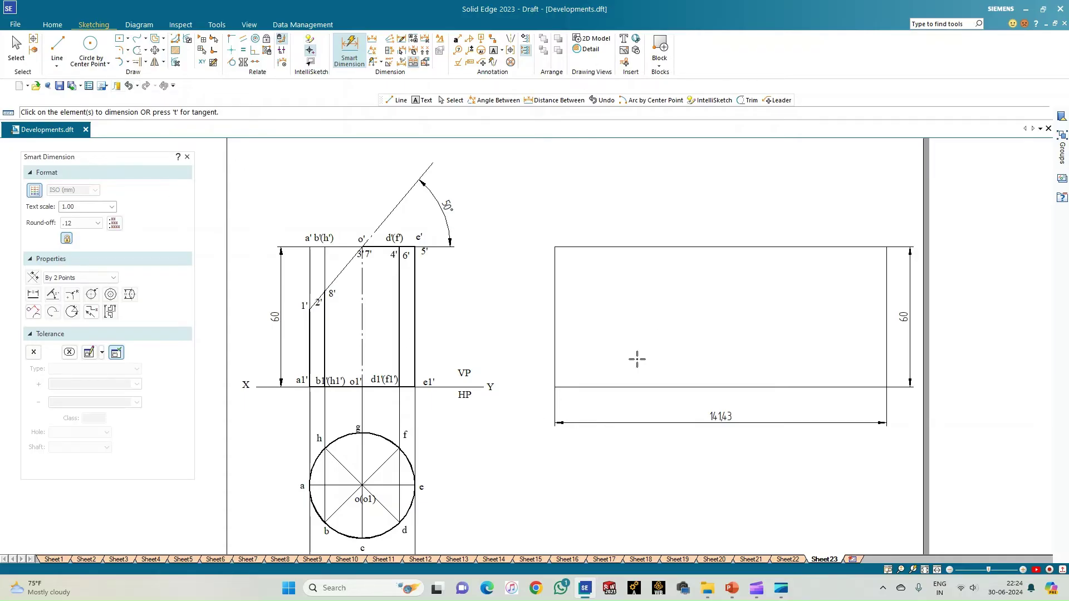
- Mark a 141.43/8 mm division along the development's base from its lower-left corner and draw a vertical generator from there to the top edge
left_click(57, 46)
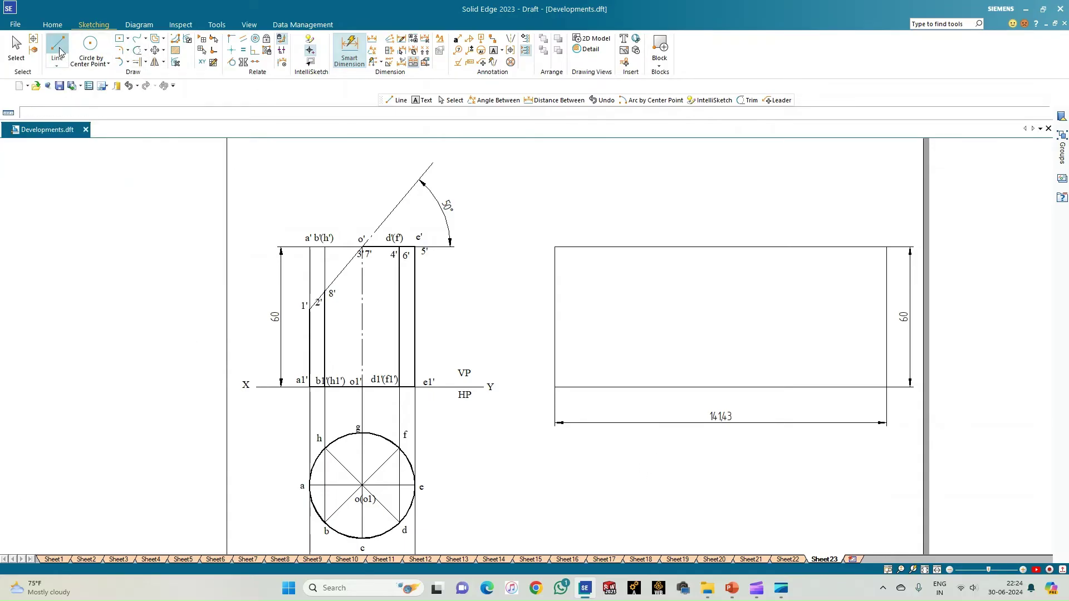
left_click(554, 387)
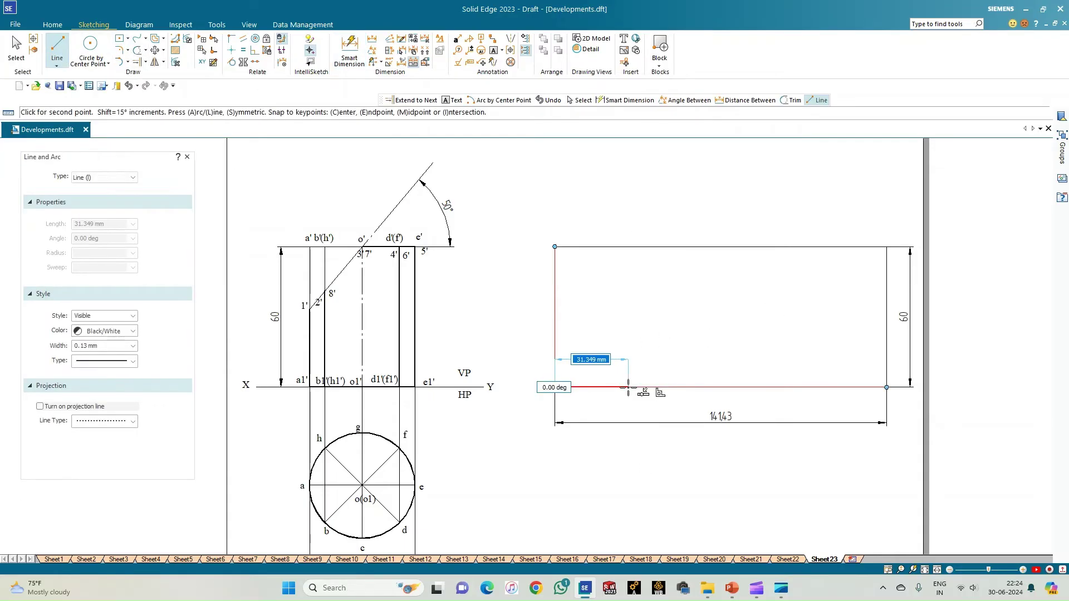
type("141.43/8")
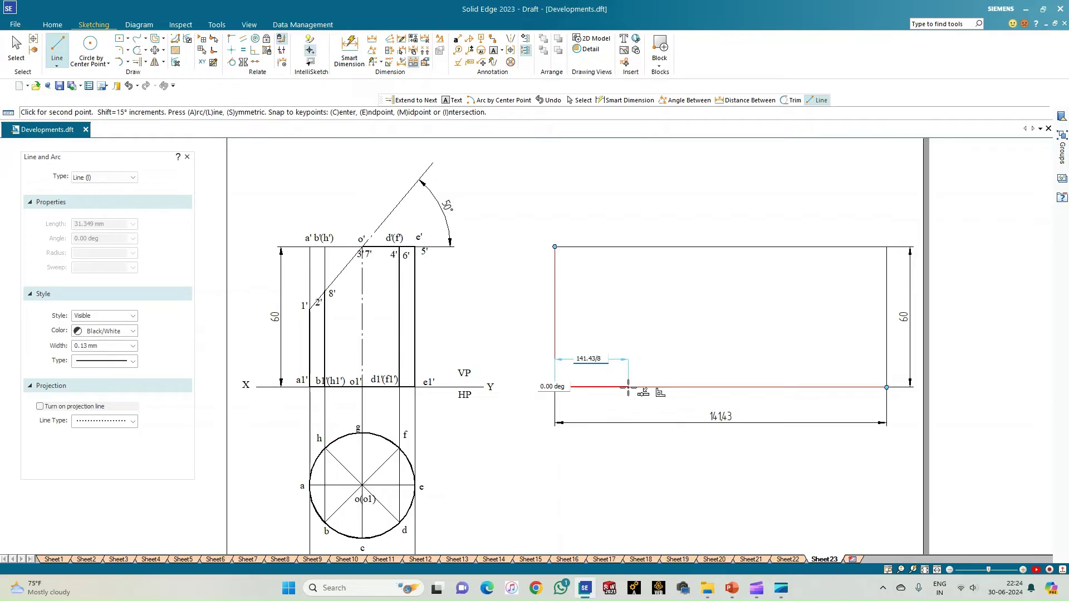
key("Tab")
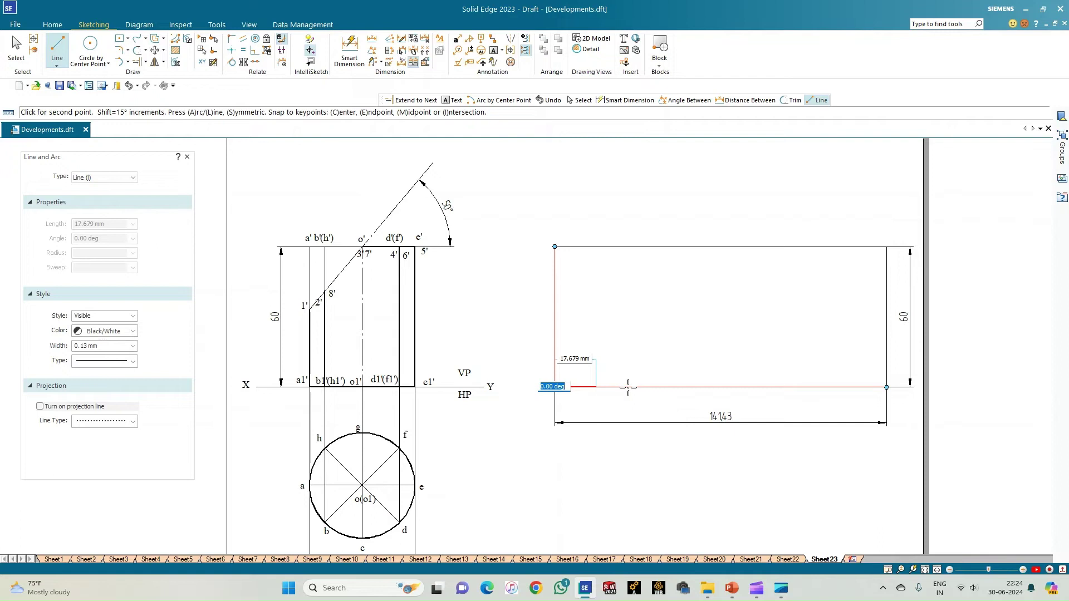
key("Return")
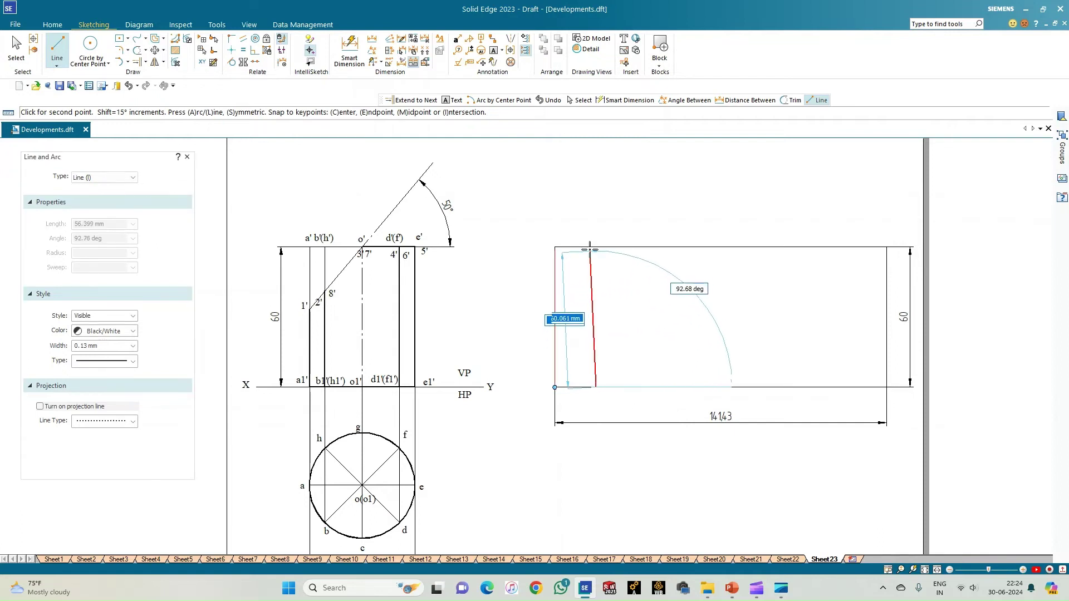
left_click(596, 245)
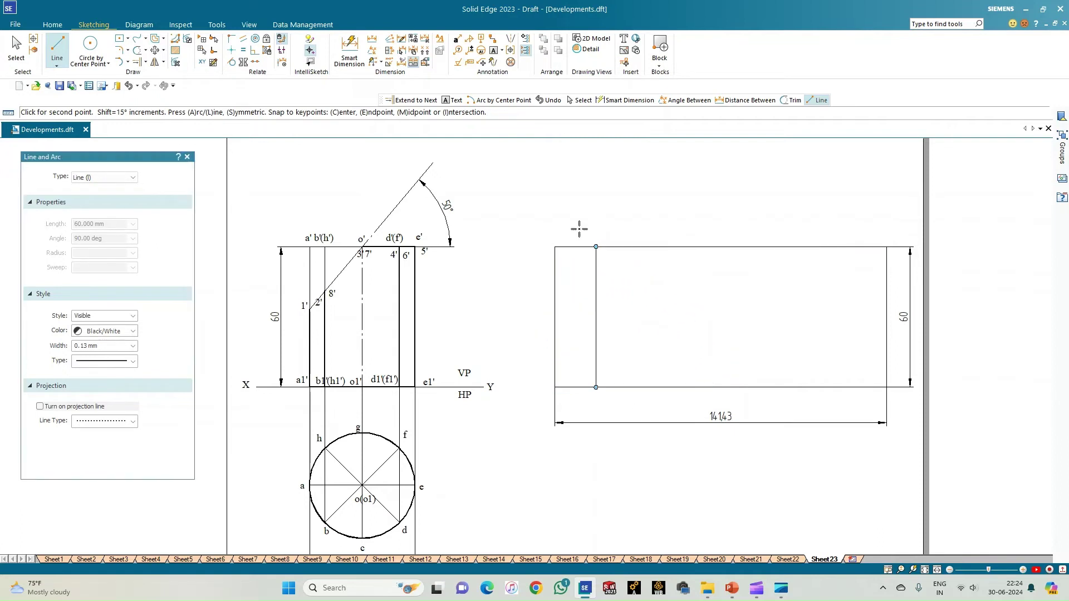
right_click(563, 202)
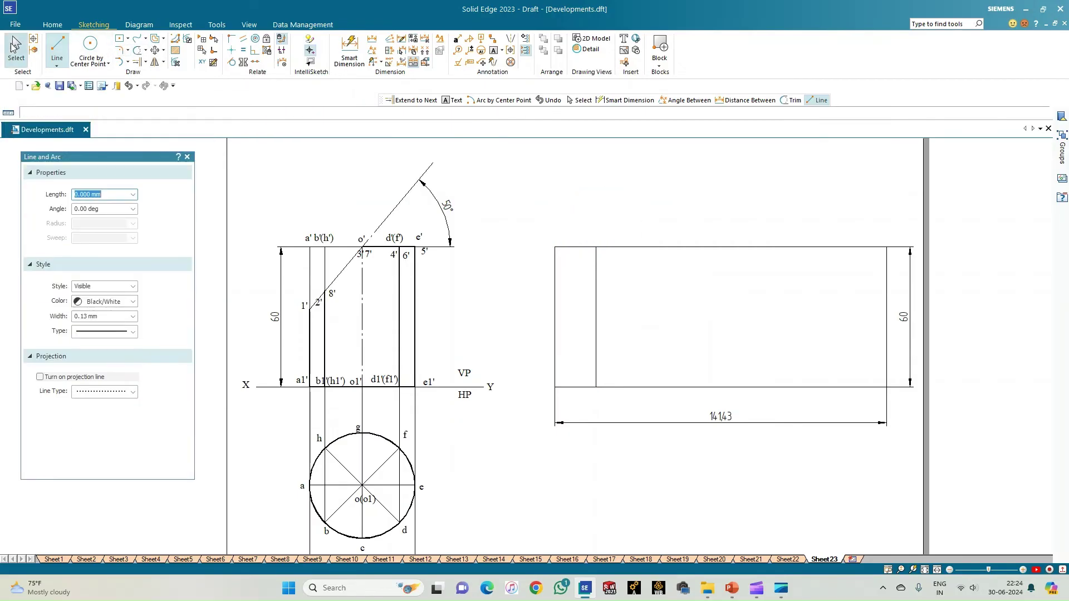
- Offset the first generator repeatedly toward the far edge at 17.679 mm spacing to add the six remaining generators of the development
left_click(12, 50)
left_click(596, 313)
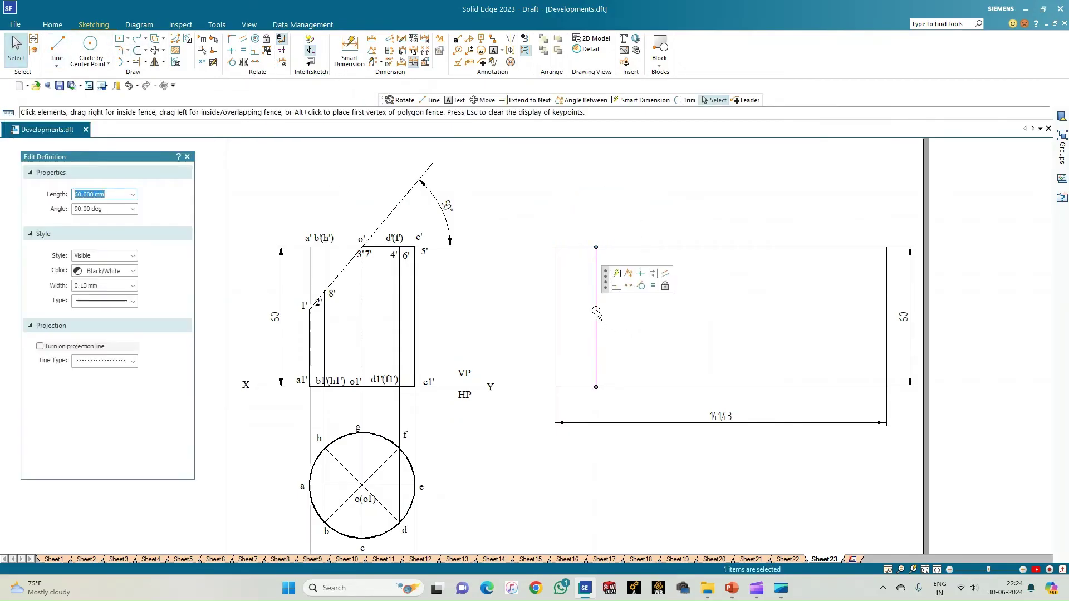
left_click(163, 38)
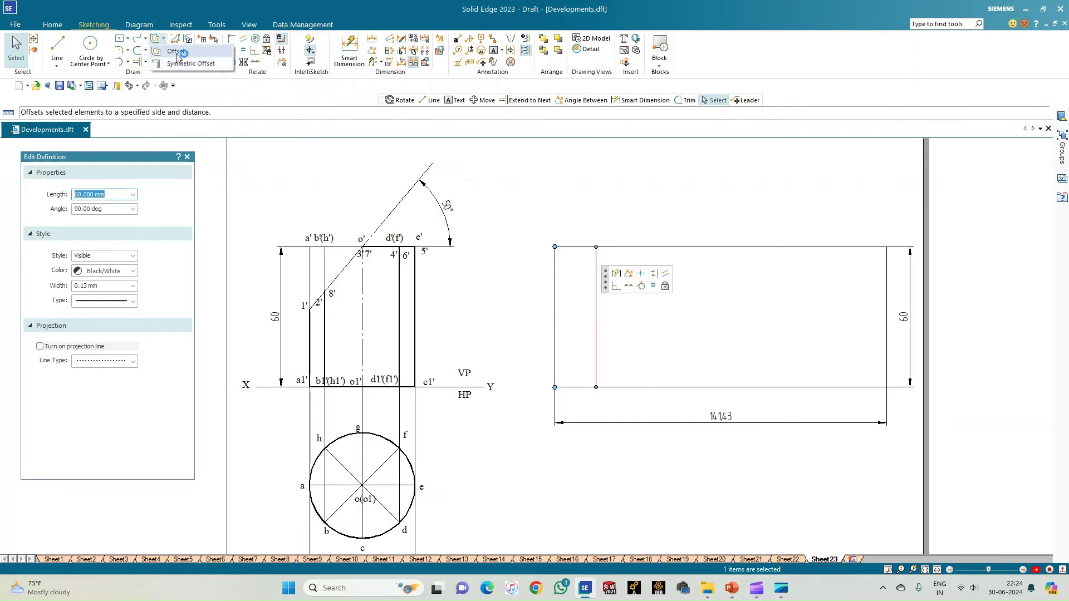
left_click(176, 51)
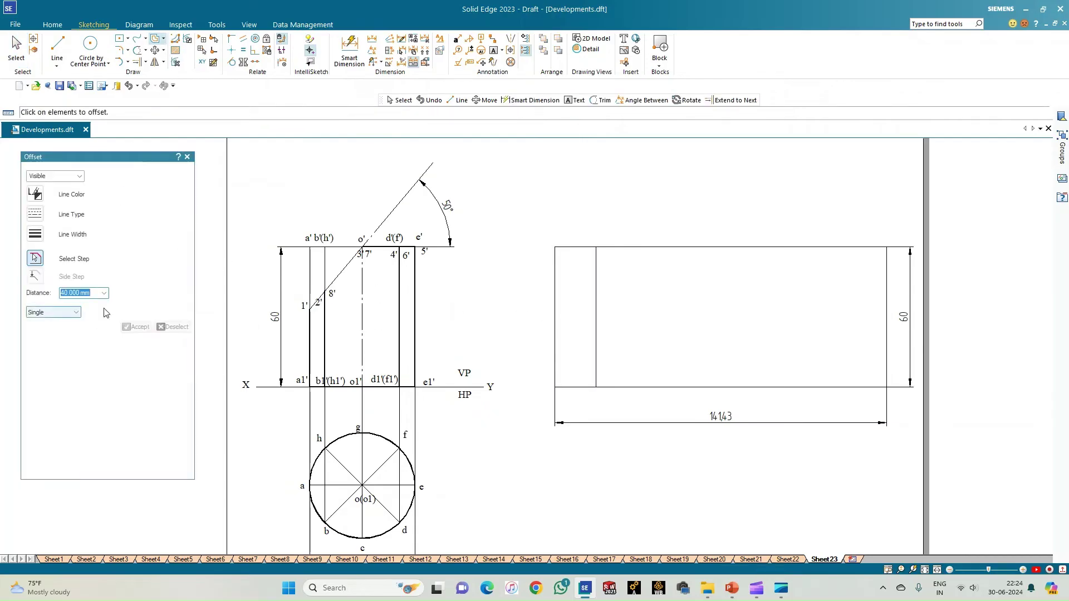
left_click(594, 321)
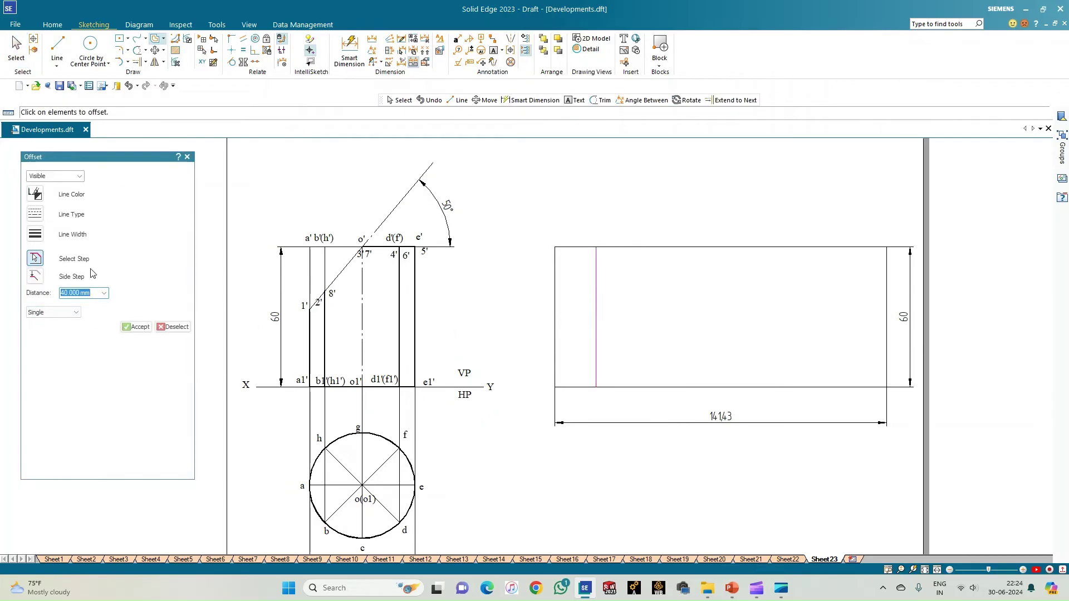
left_click(104, 293)
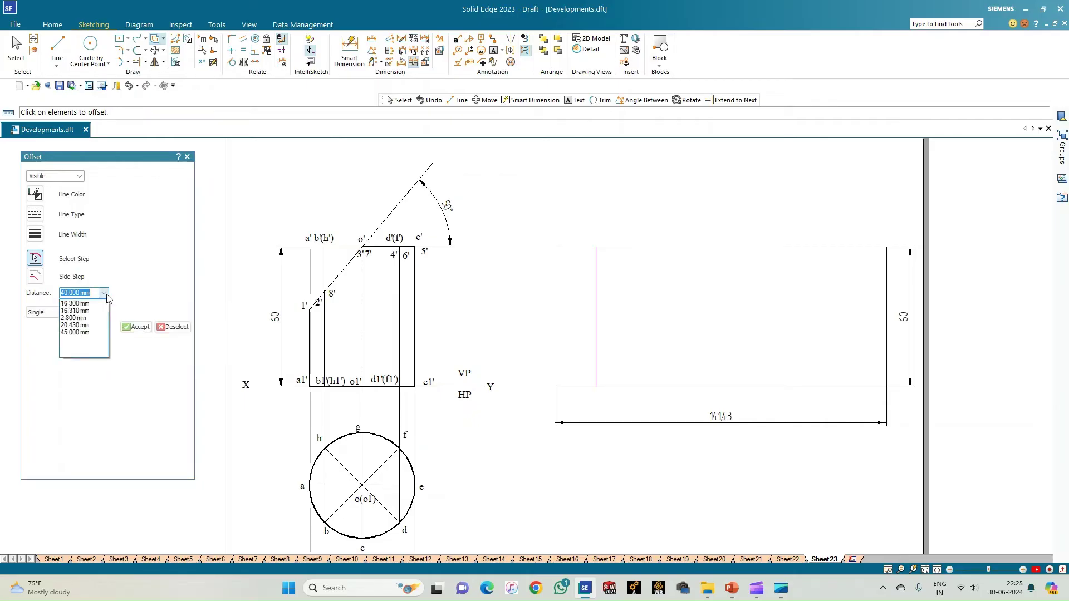
type("17.679")
key("Return")
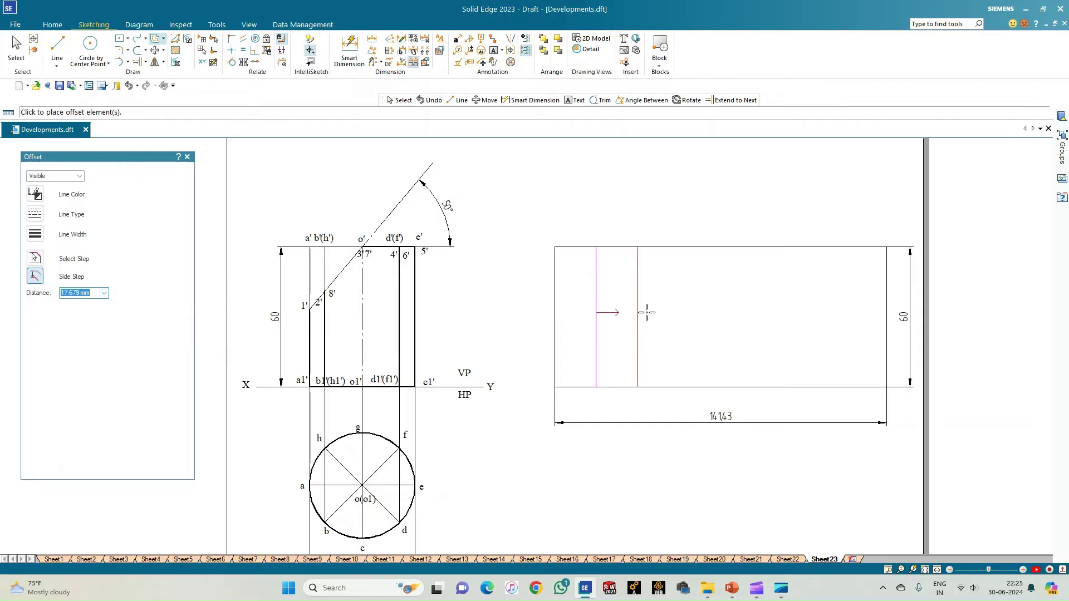
left_click(675, 312)
left_click(709, 313)
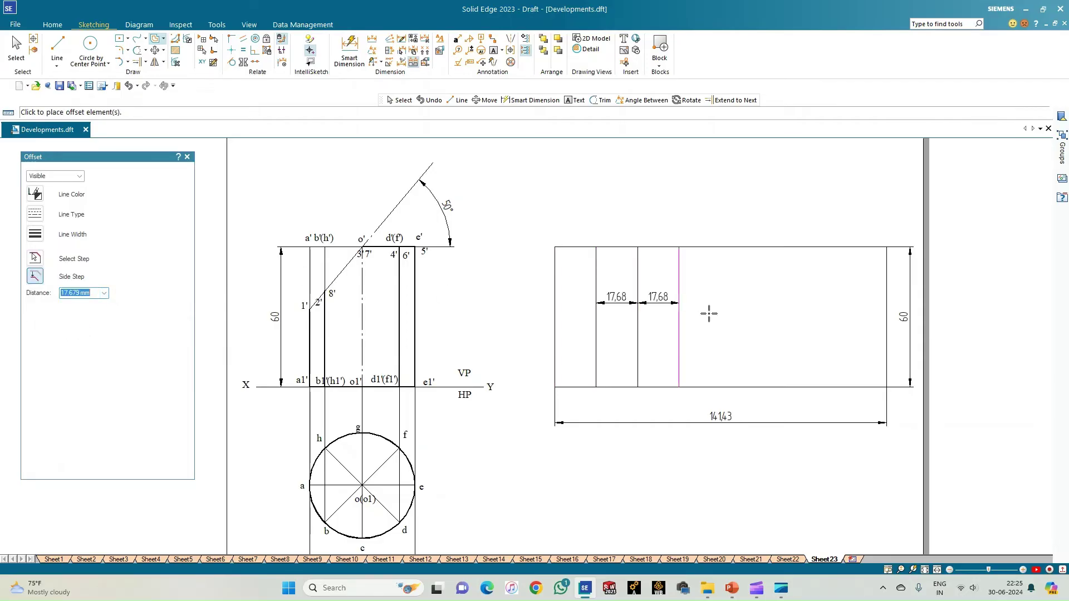
left_click(766, 305)
left_click(802, 304)
left_click(815, 305)
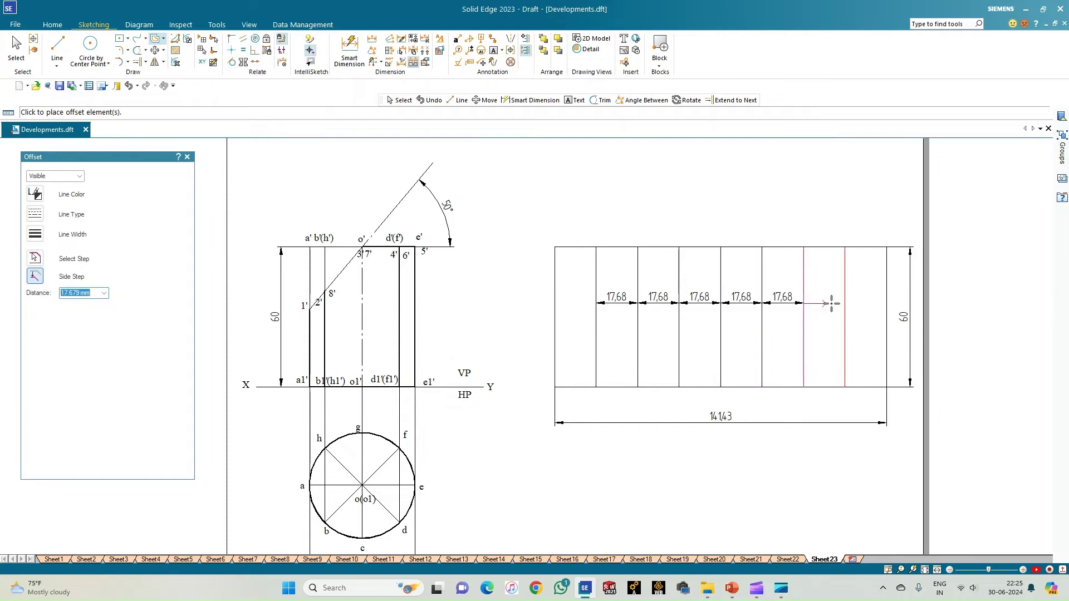
left_click(850, 304)
right_click(637, 217)
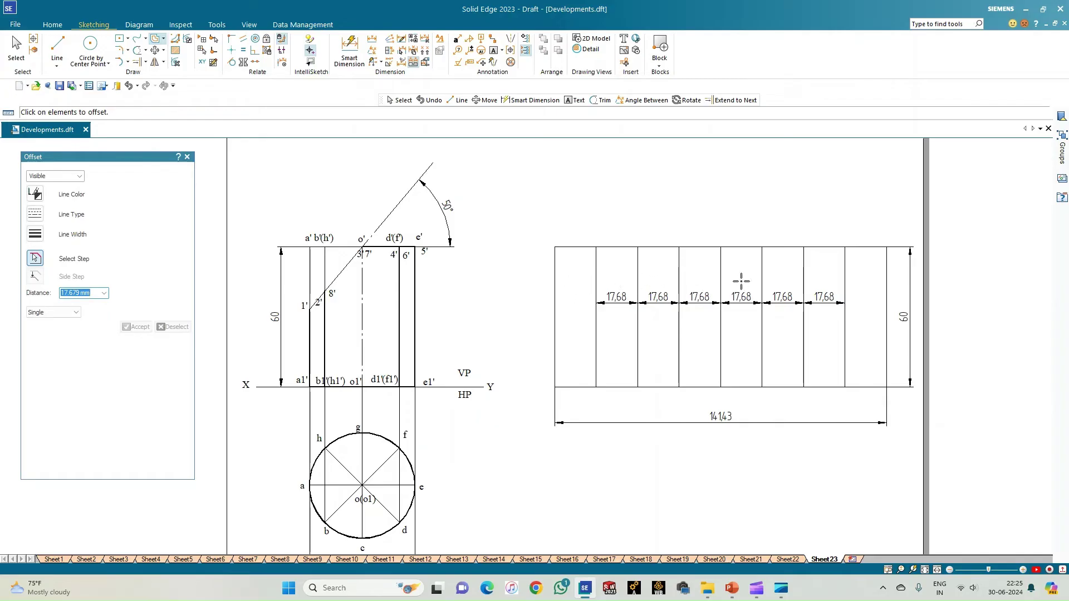
key("Escape")
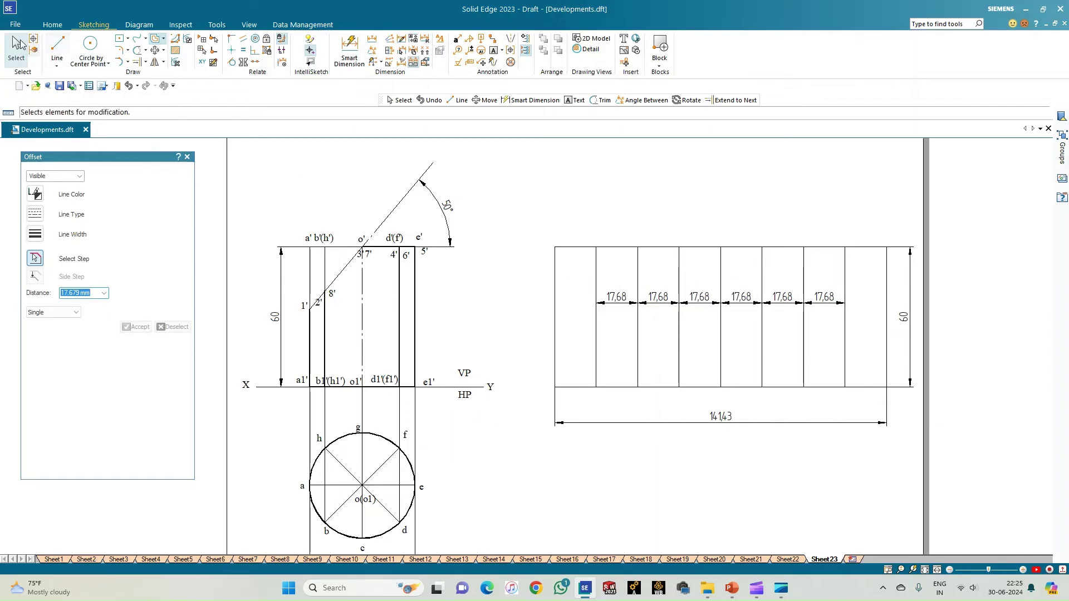
- Delete all the 17,68 spacing dimensions between the development's generators
left_click(627, 305)
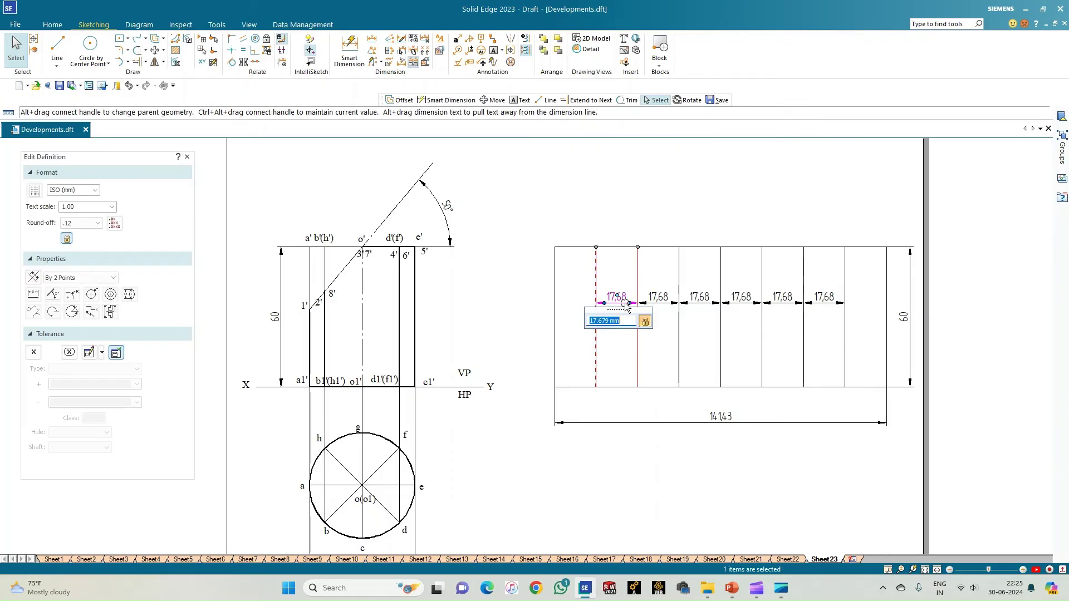
key("Delete")
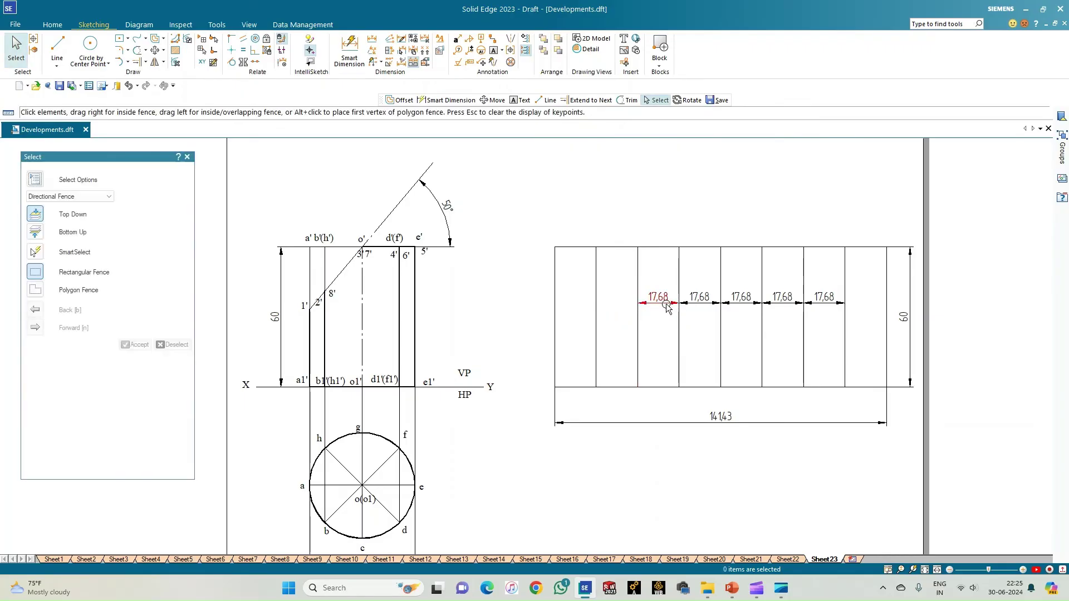
left_click(669, 305)
key("Delete")
left_click(701, 307)
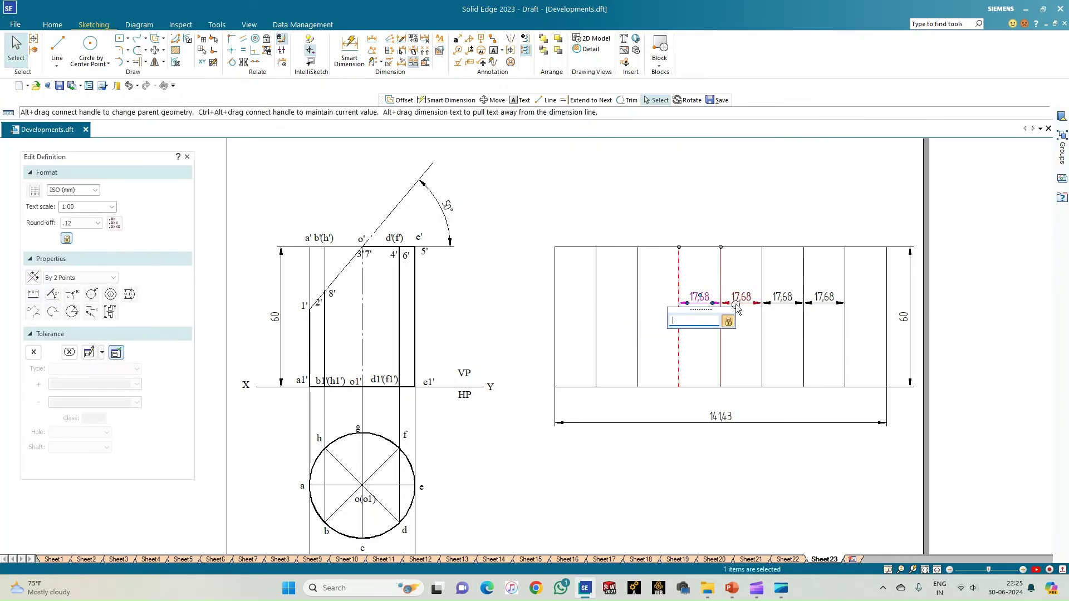
key("Delete")
left_click(738, 305)
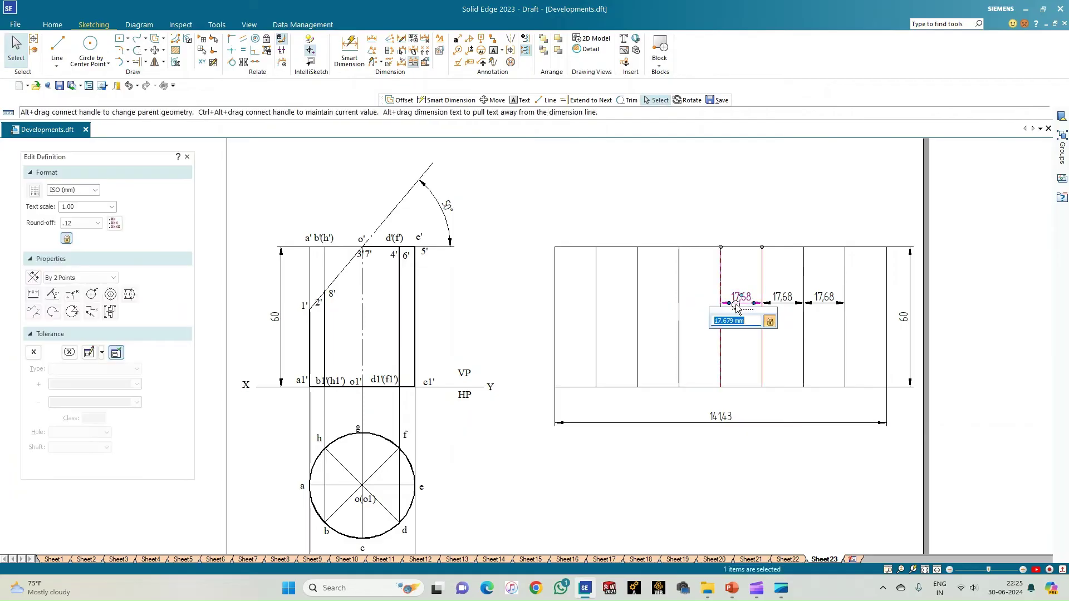
key("Delete")
left_click(757, 307)
key("Delete")
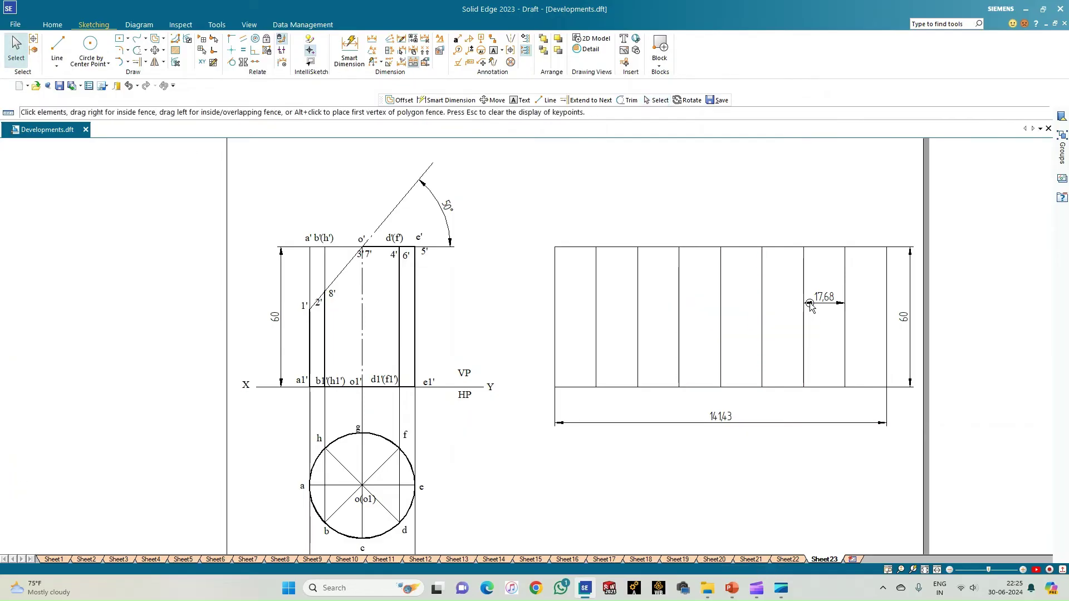
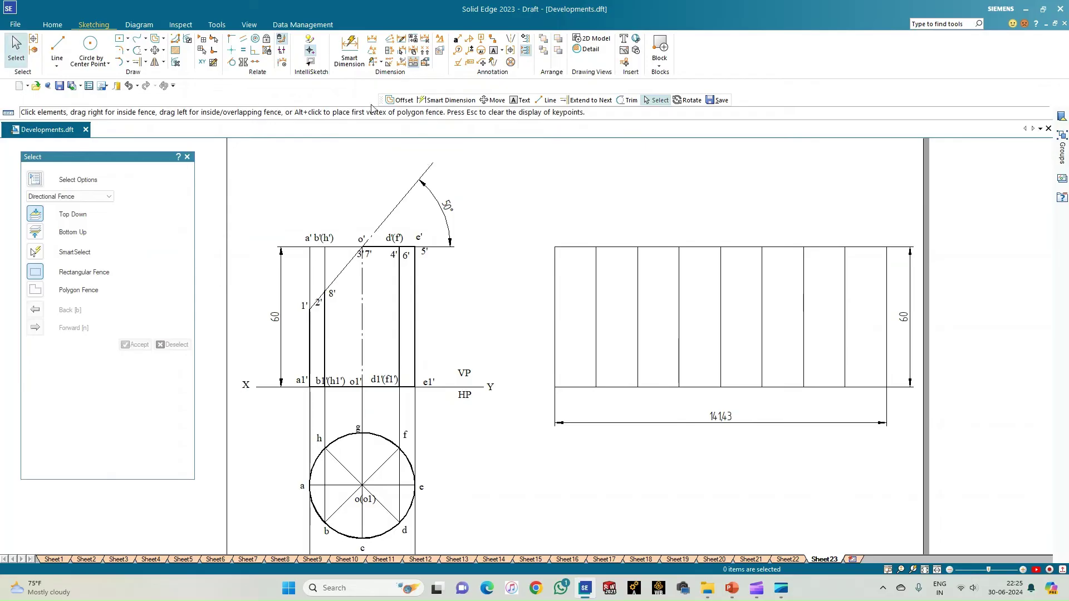
- Label the development's first three generators A, B and C above the upper edge and A1, B1 and C1 below the base
key("t")
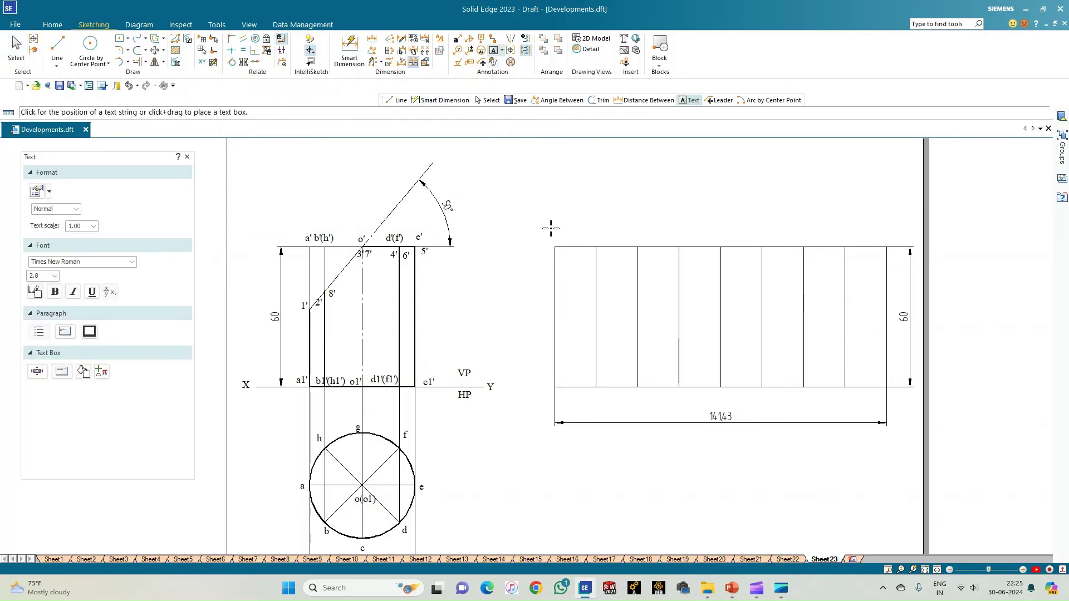
left_click(547, 239)
type("A")
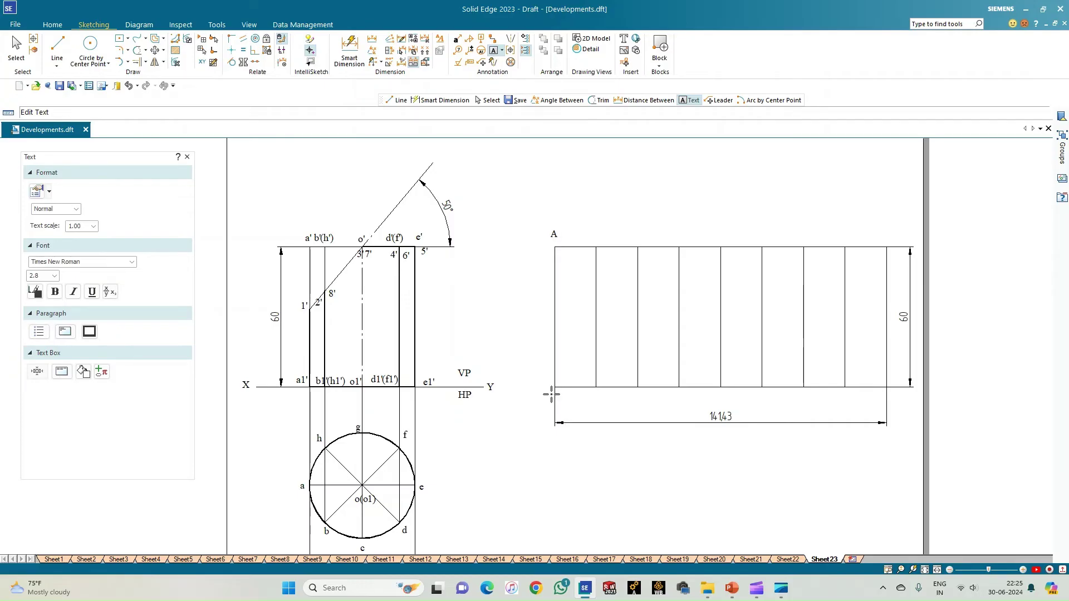
left_click(558, 388)
type("a1")
key("Escape")
key("Escape")
left_click(594, 385)
type("B1")
key("Escape")
left_click(639, 247)
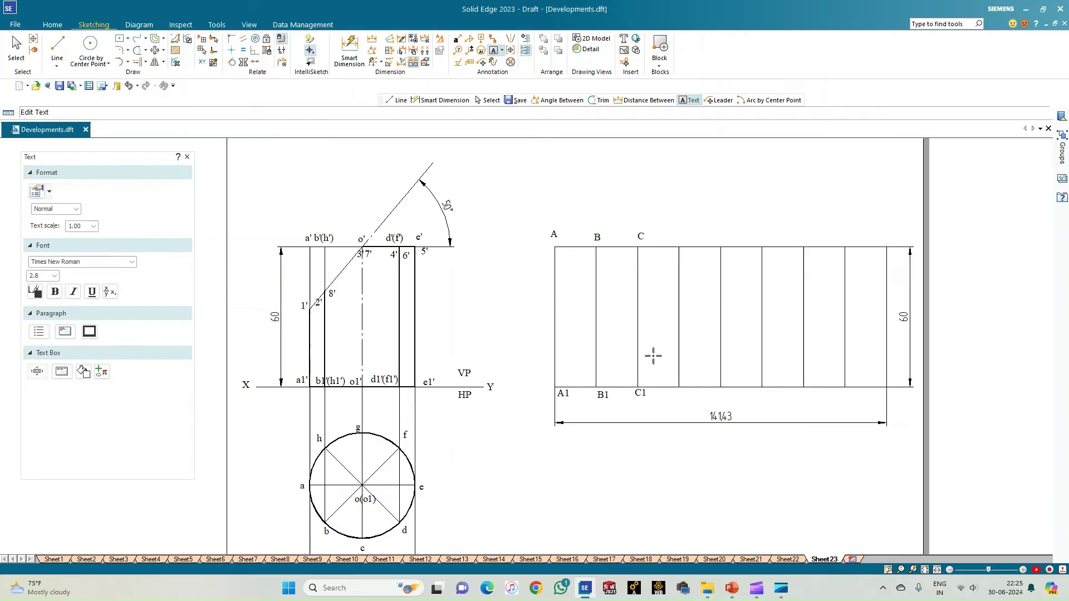
key("Escape")
- Label the fourth and fifth generators D and E at the upper edge and D1 and E1 at the base
left_click(683, 245)
type("D")
key("Escape")
left_click(679, 399)
left_click(719, 230)
type("E")
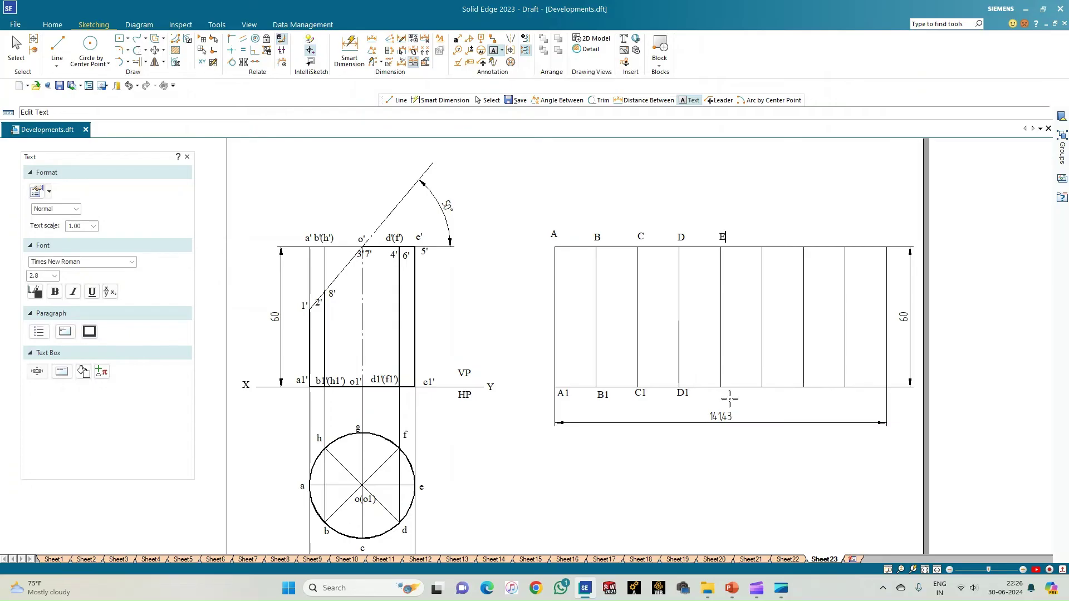
type("E1")
- Label the sixth and seventh generators F and G at the upper edge and F1 and G1 at the base
left_click(761, 239)
left_click(805, 239)
type("G")
left_click(805, 397)
type("G1")
- Label the last two verticals H and A at the upper edge and H1 and A1 at the base
left_click(842, 239)
type("H")
left_click(842, 384)
type("H1")
left_click(884, 239)
type("A")
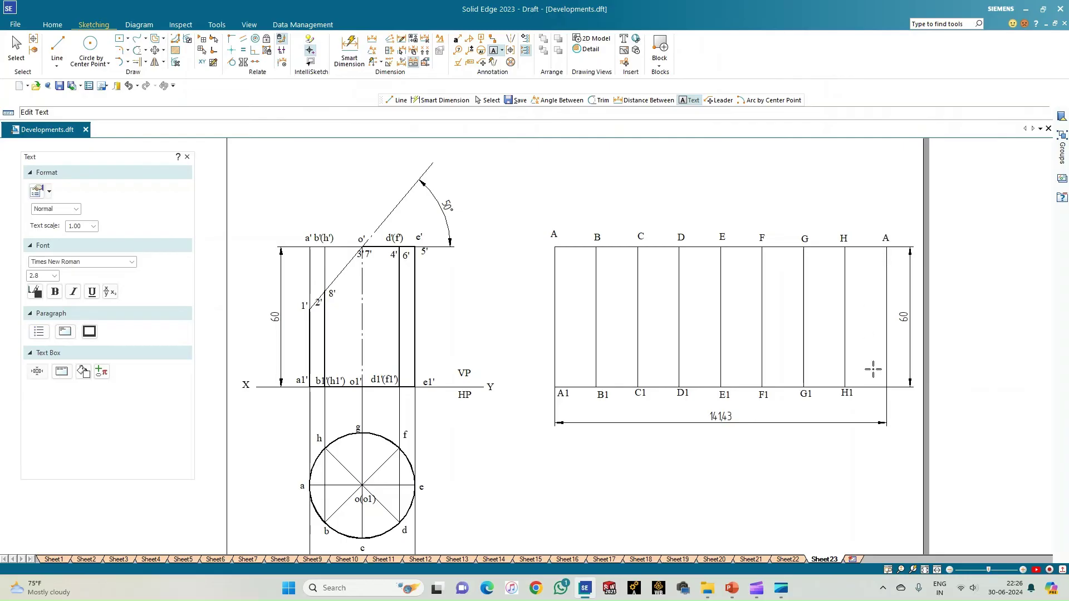
left_click(887, 394)
type("A1")
- Draw a horizontal 0.13 mm projector from point 1' of the front view across the development to its closing edge A-A1
left_click(57, 49)
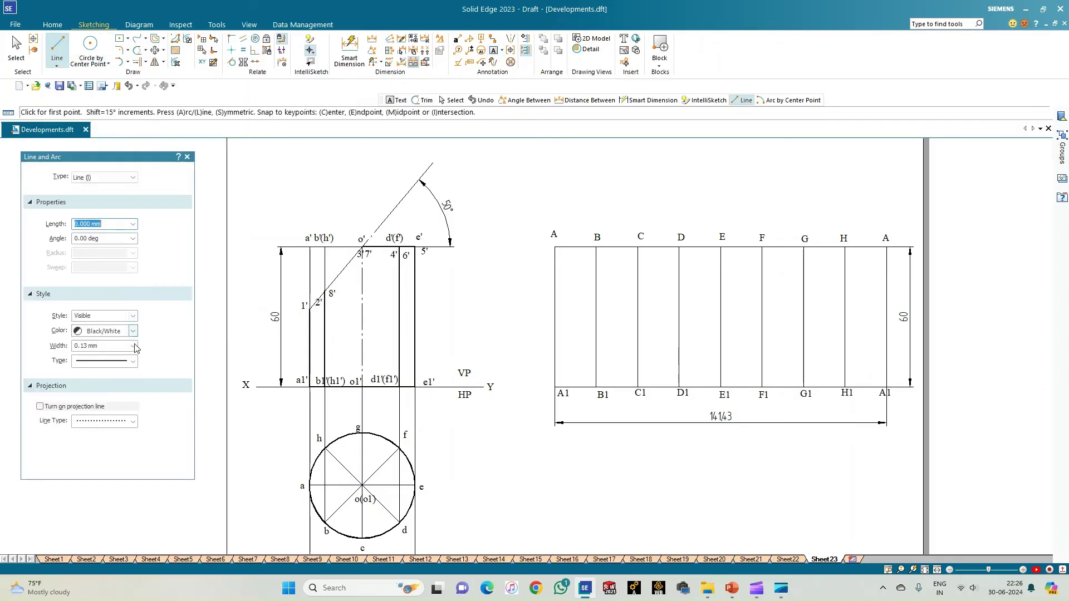
left_click(310, 309)
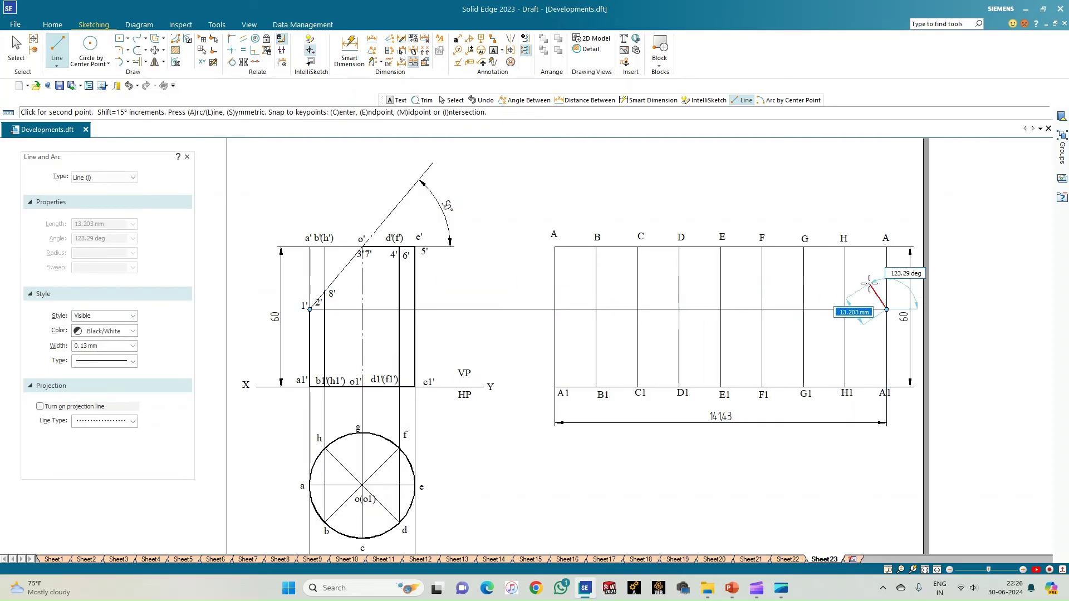
left_click(885, 309)
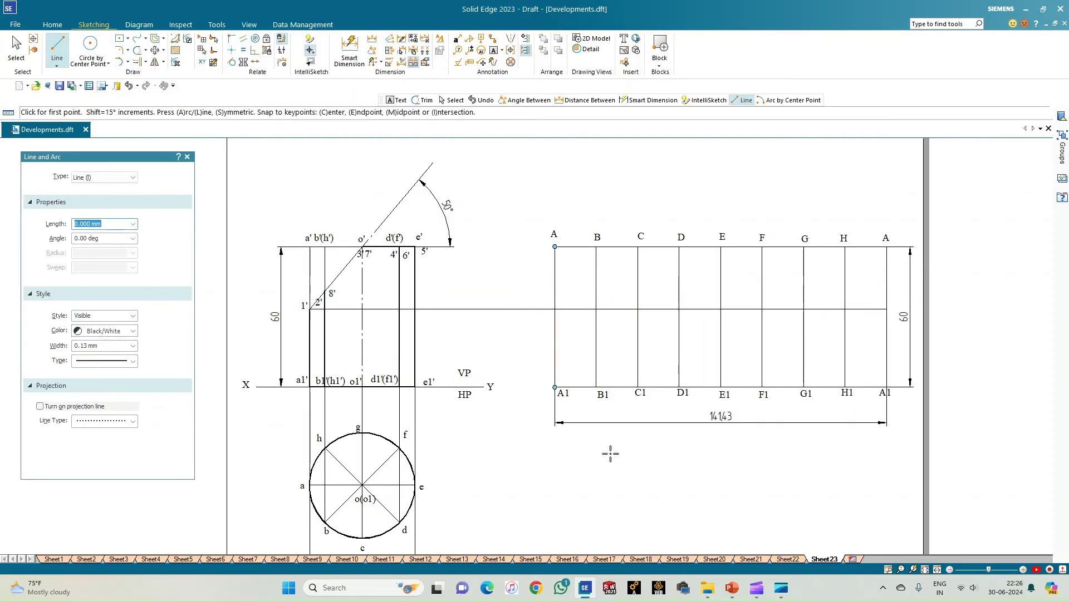
- Draw a horizontal projector from points 2' and 8' to generator B and extend it across the development to generator H
left_click(326, 291)
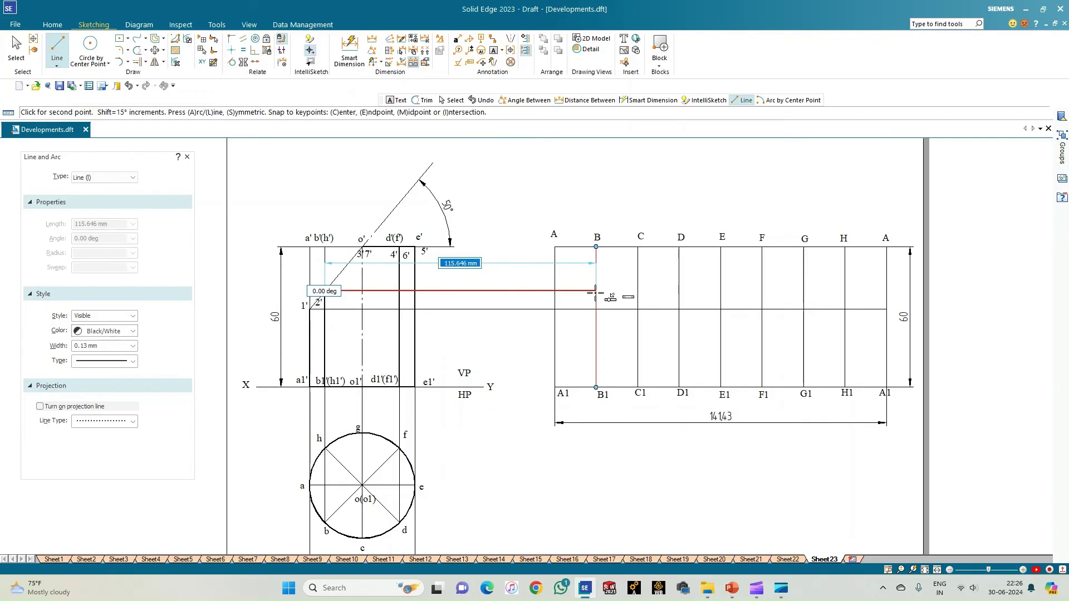
left_click(595, 290)
key("Escape")
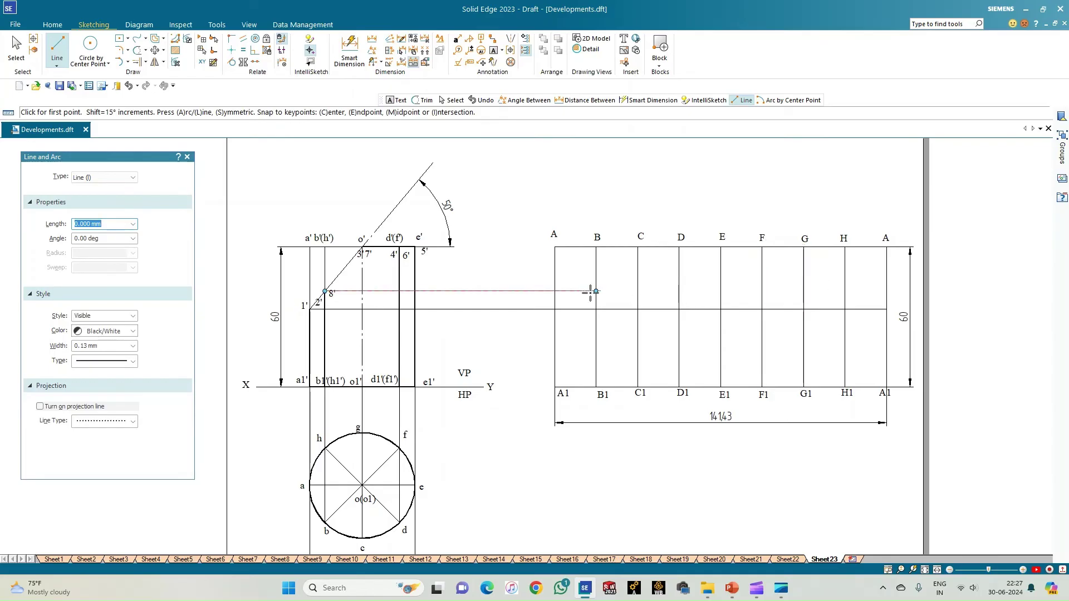
left_click(138, 62)
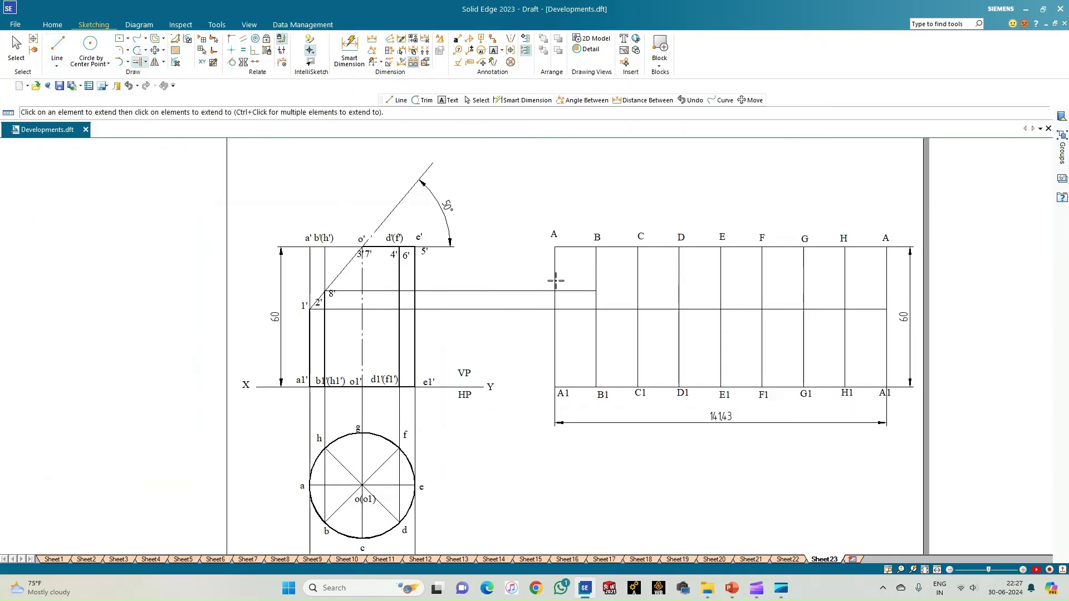
left_click(637, 290)
left_click(700, 290)
left_click(732, 290)
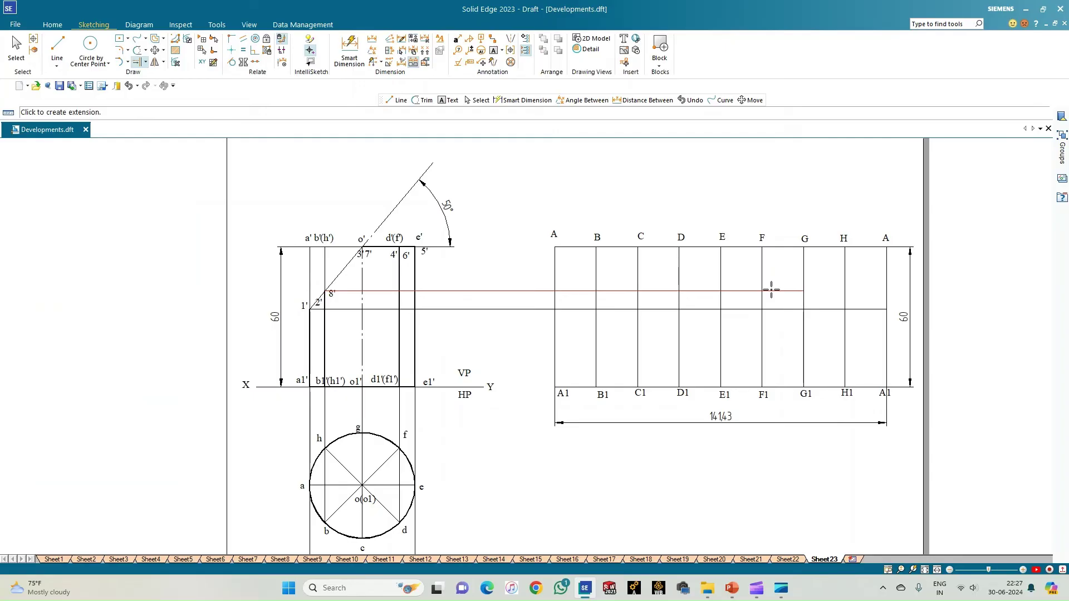
left_click(813, 290)
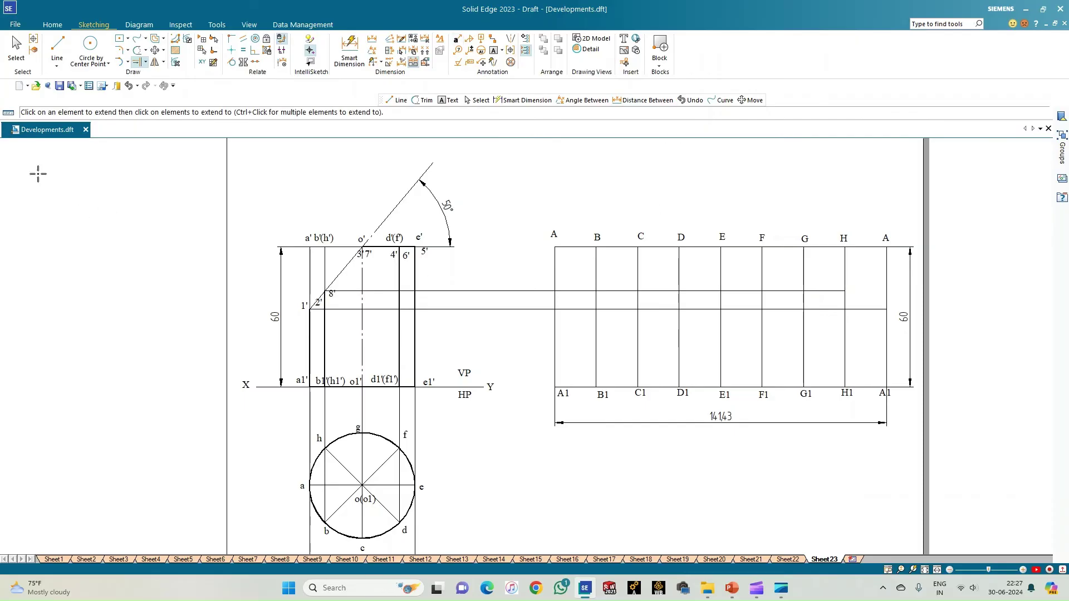
- Trace the first edge of the development in 0.50 mm line width from A1 up to the projector from 1'
left_click(57, 48)
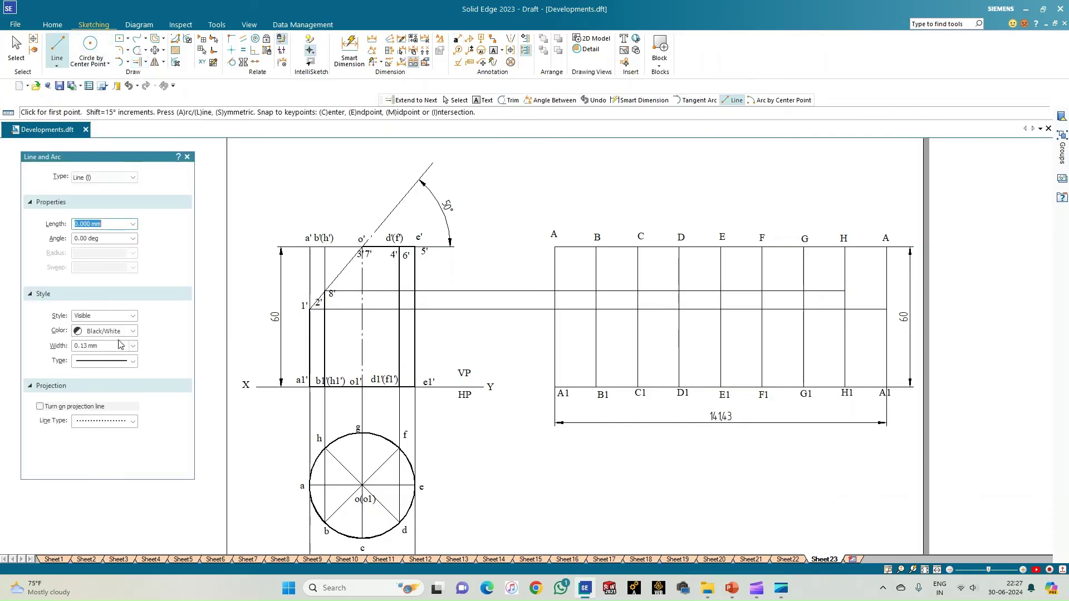
left_click(133, 346)
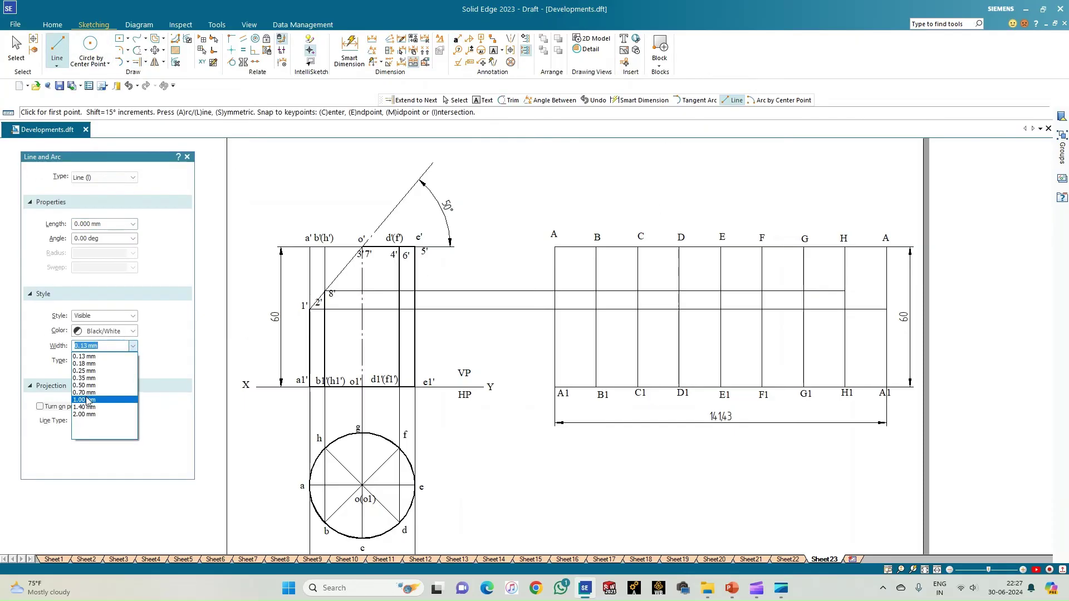
left_click(87, 386)
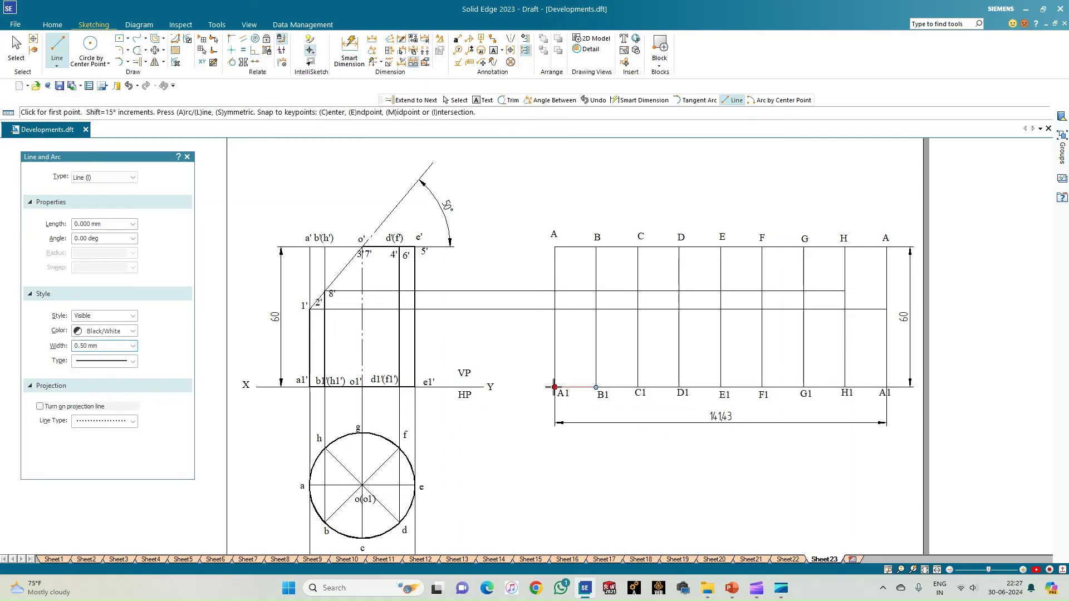
left_click(555, 387)
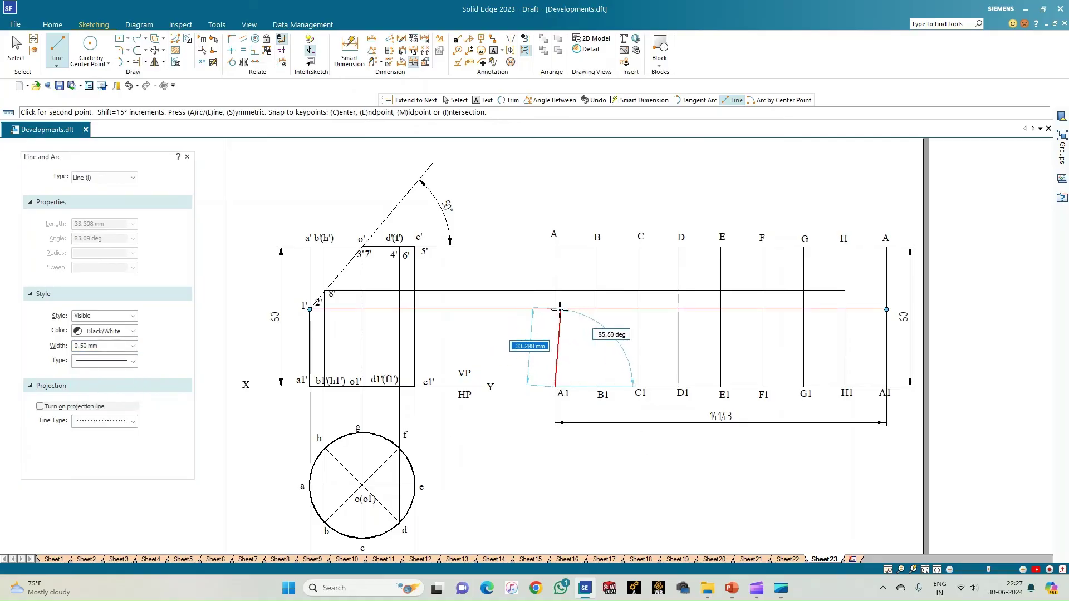
scroll(552, 310, "up", 3)
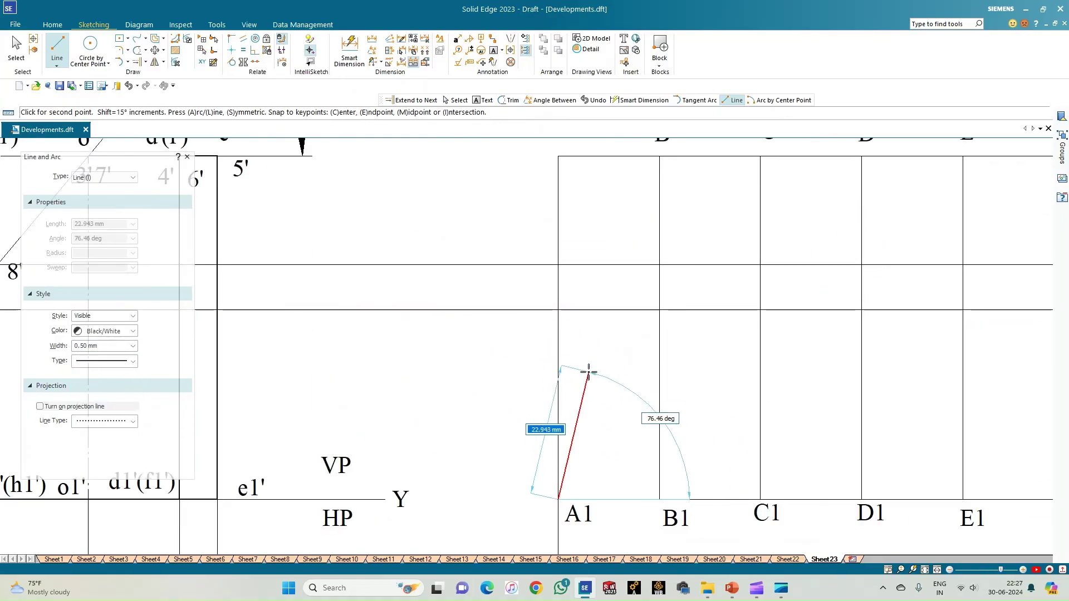
left_click(558, 309)
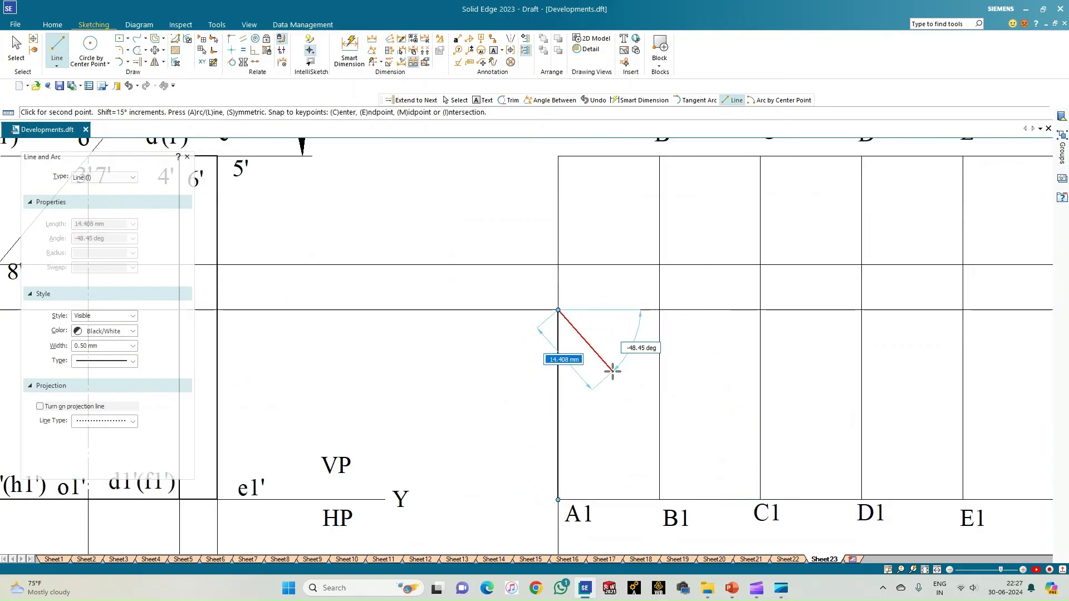
- Trace the upper edge of the development in 0.50 mm line width from C through D, E and F to G
scroll(610, 365, "down", 3)
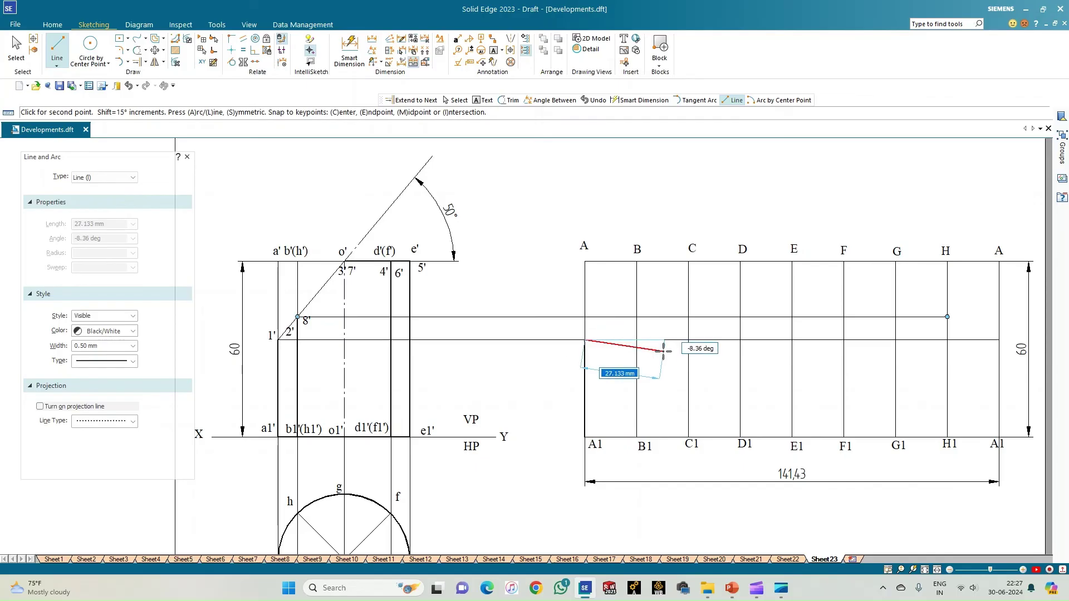
right_click(774, 339)
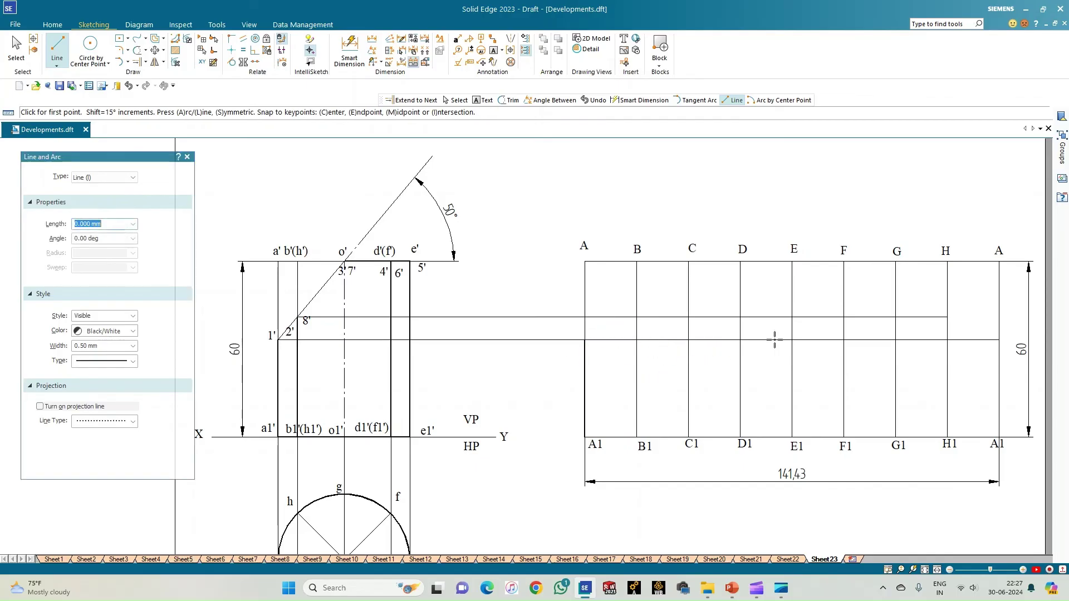
left_click(689, 261)
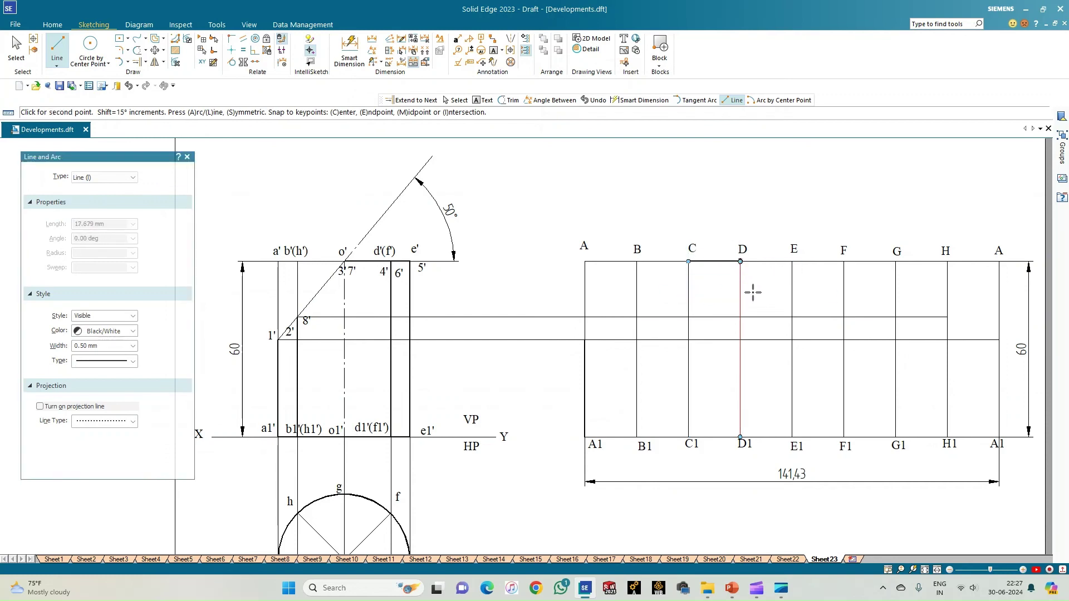
left_click(740, 262)
left_click(792, 261)
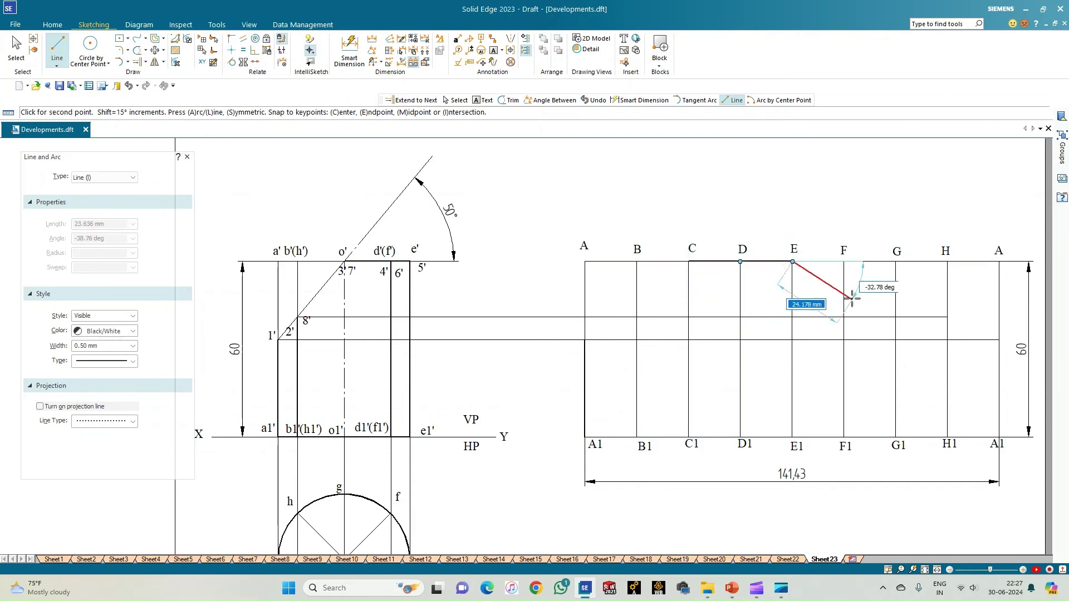
left_click(844, 261)
left_click(895, 262)
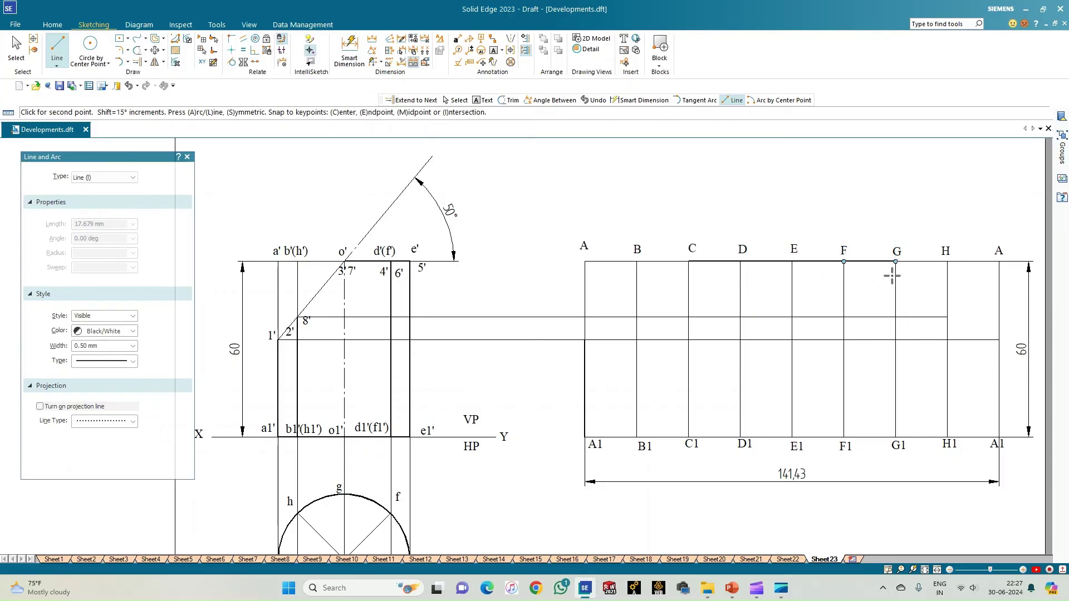
right_click(892, 299)
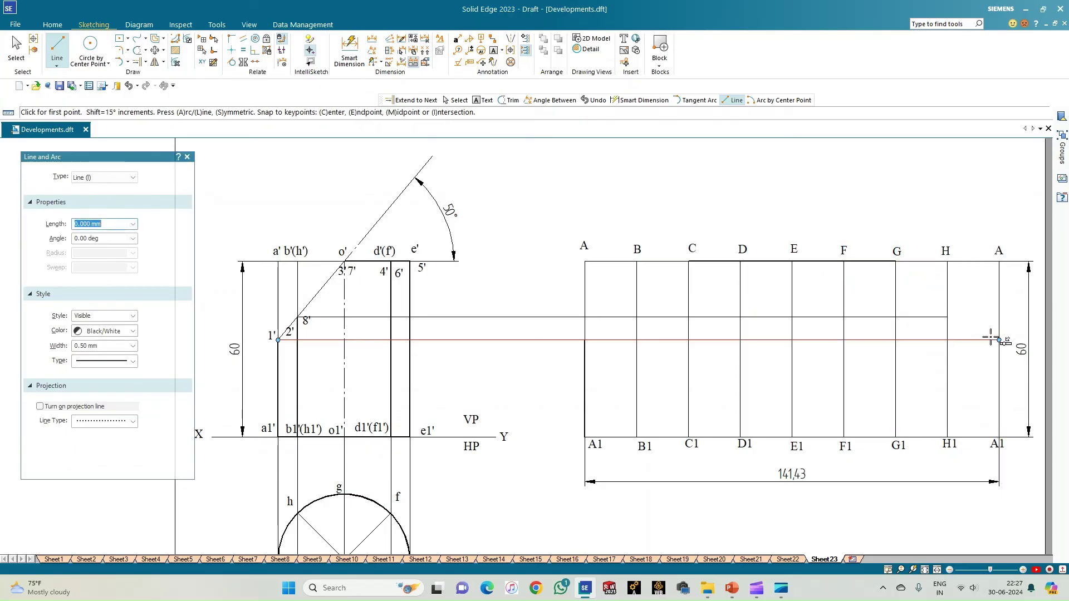
- Trace the closing edge in 0.50 mm width from the projector of 1' down to A1, then the base line back to the first A1
scroll(1006, 361, "up", 3)
left_click(994, 305)
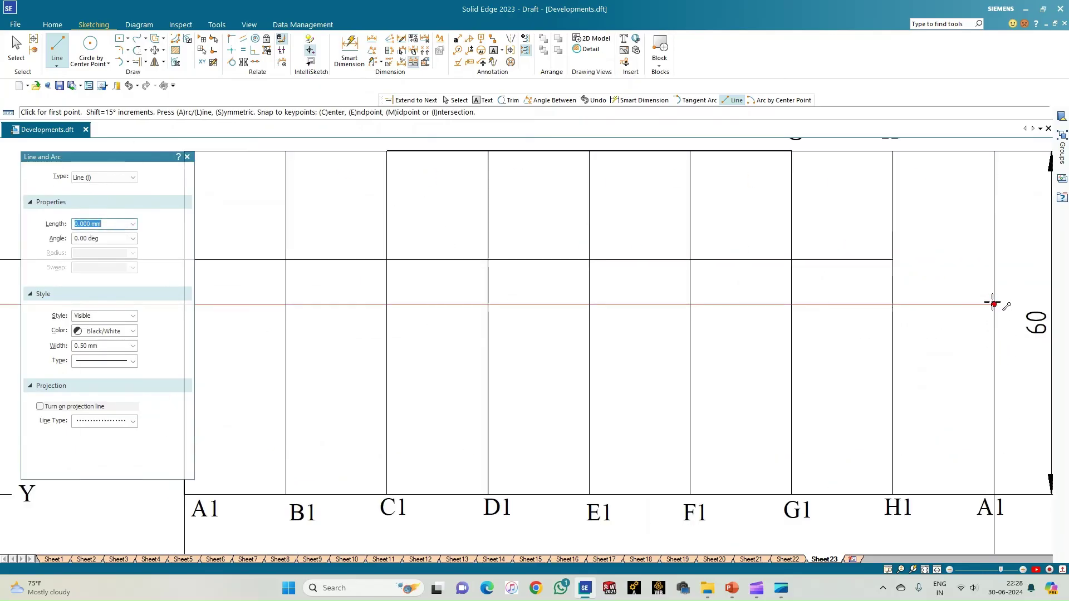
left_click(994, 494)
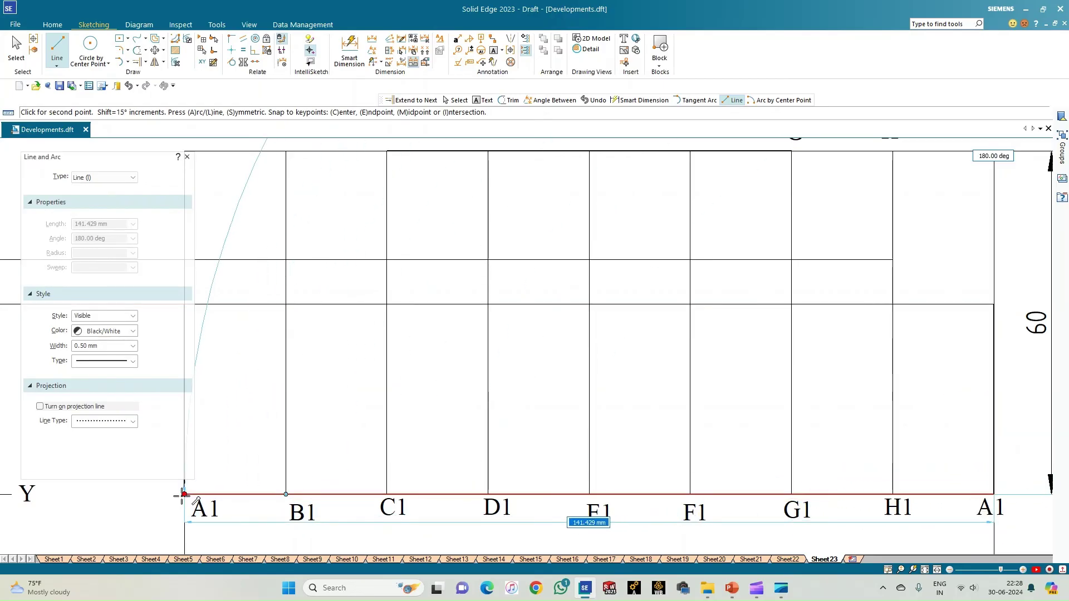
left_click(184, 493)
right_click(394, 425)
scroll(395, 426, "down", 2)
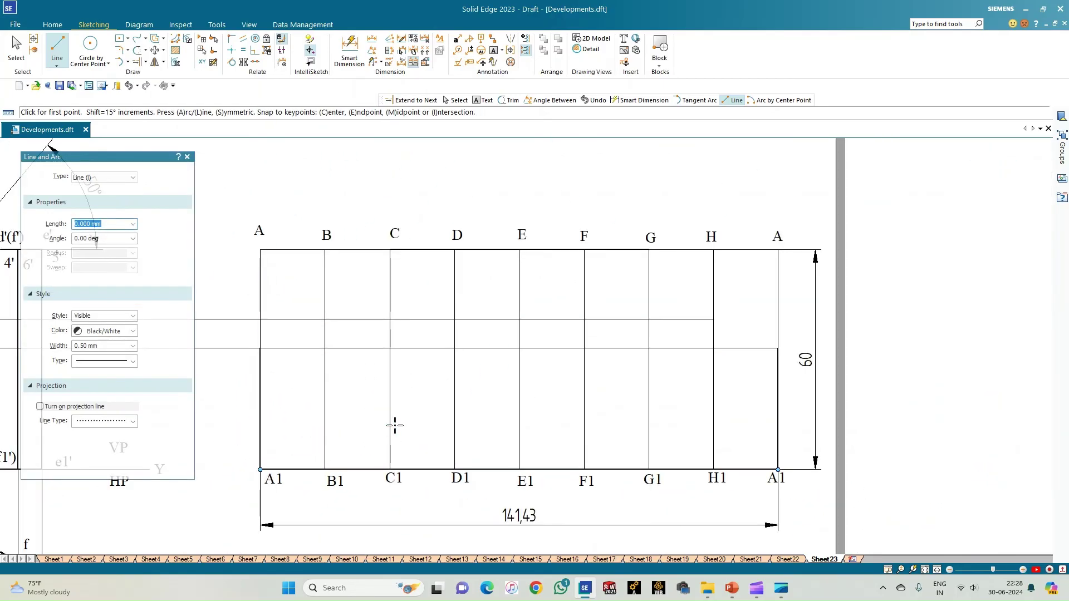
scroll(395, 426, "down", 1)
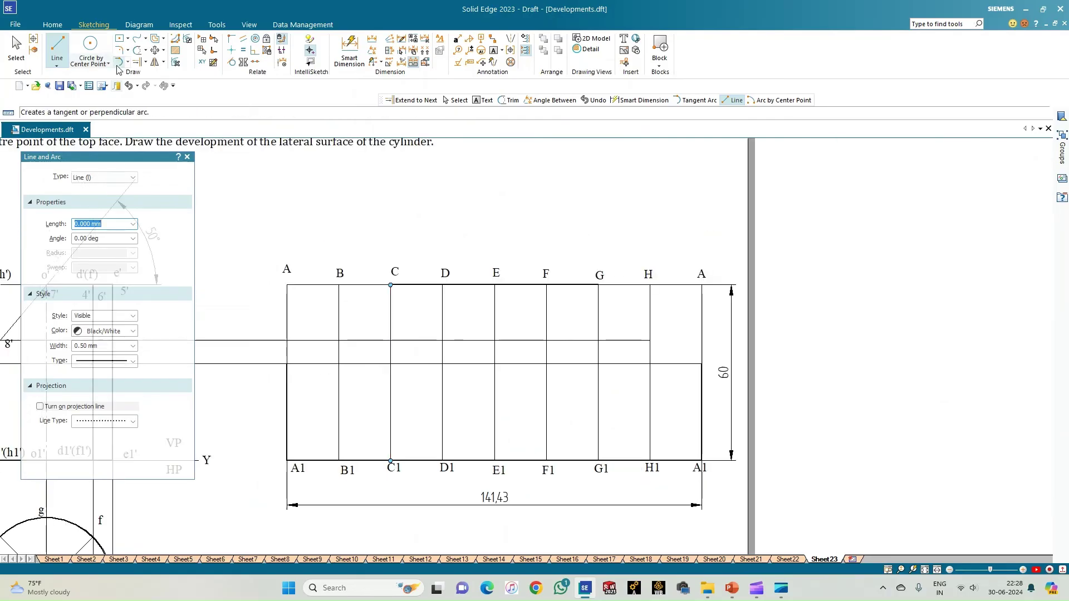
- Draw a curve from the top of the first traced edge through the 2'-8' projector's crossing on generator B to point C
left_click(145, 38)
left_click(154, 50)
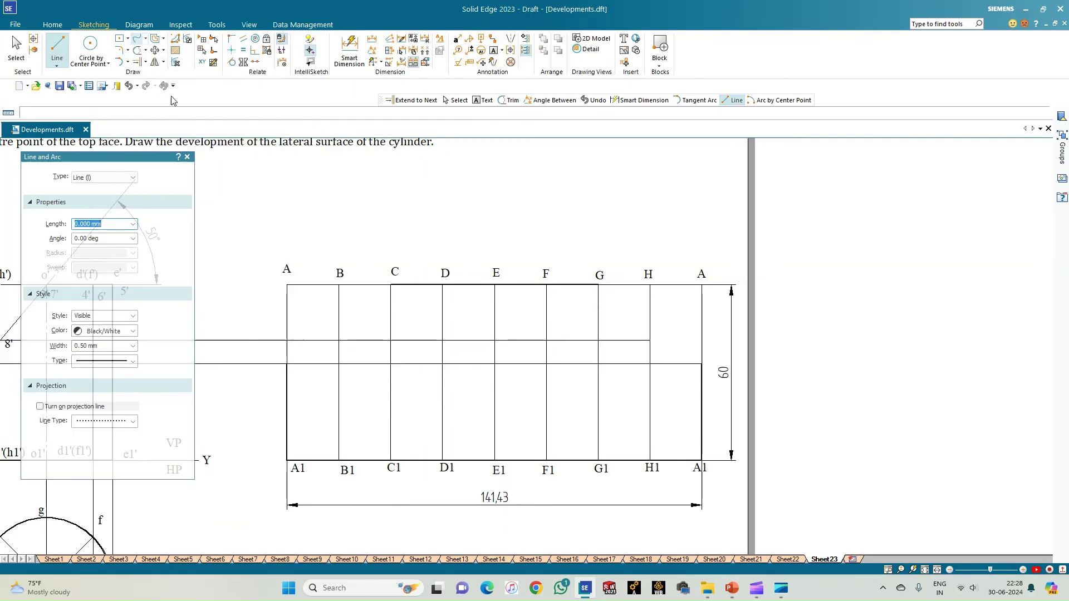
left_click(287, 364)
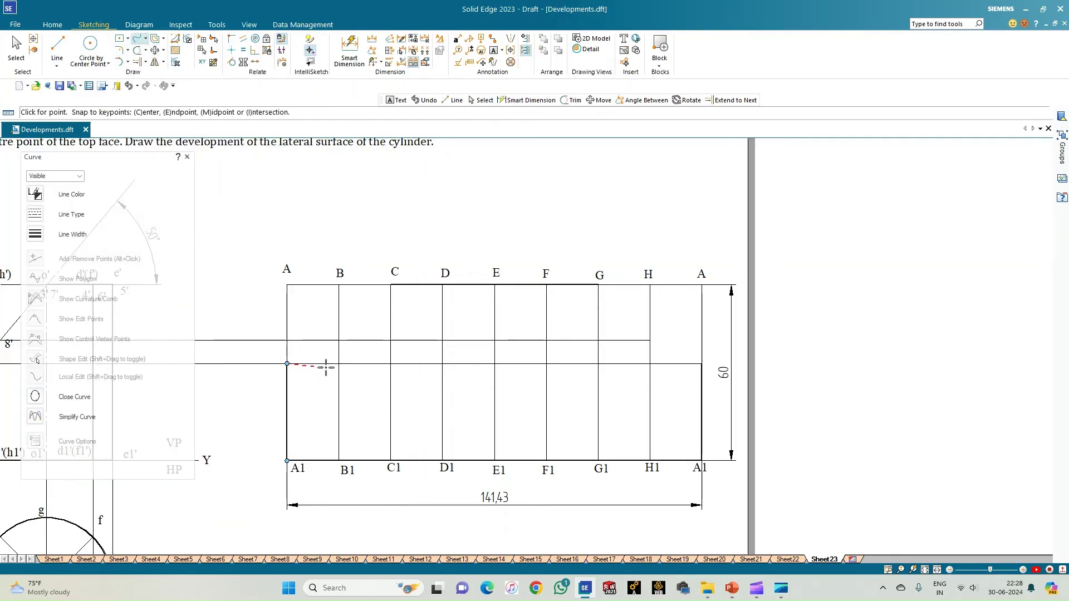
left_click(339, 341)
double_click(392, 286)
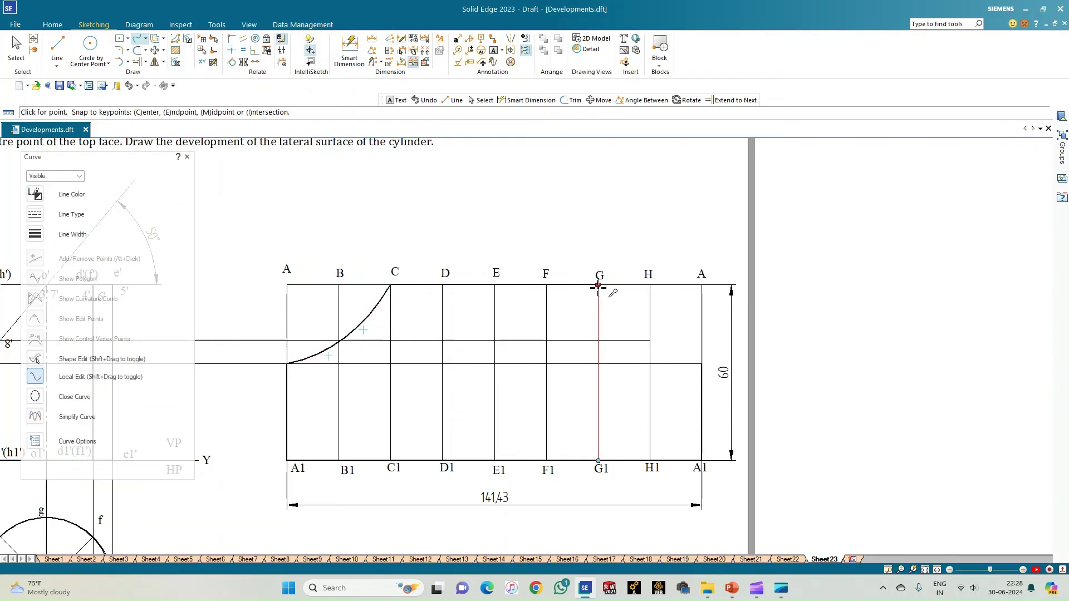
- Draw a matching curve from point G through the 2'-8' projector's end on generator H to the top of the closing traced edge
left_click(600, 285)
left_click(650, 340)
left_click(702, 363)
right_click(657, 402)
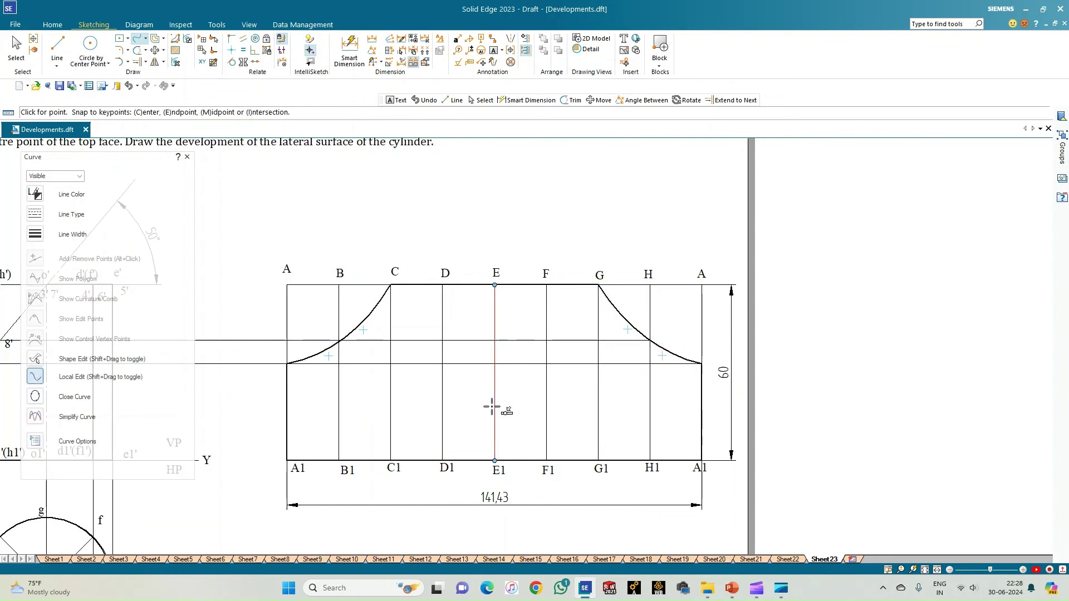
- Label both outer ends of the cut outline 1, and its points on generators B and C as 2 and 3
scroll(491, 407, "down", 1)
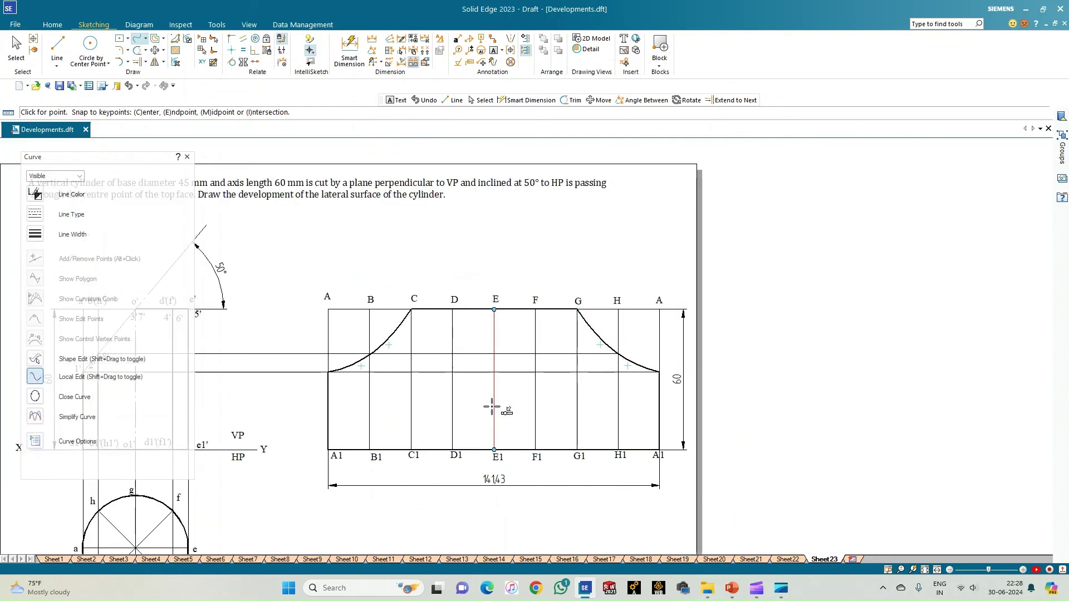
left_click(494, 50)
left_click(316, 365)
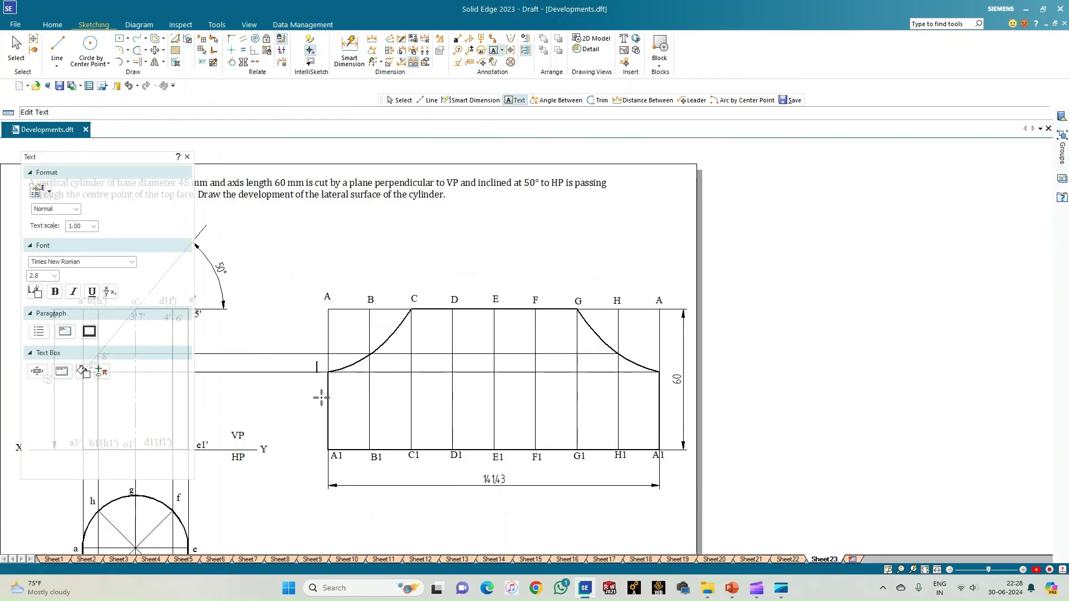
left_click(662, 363)
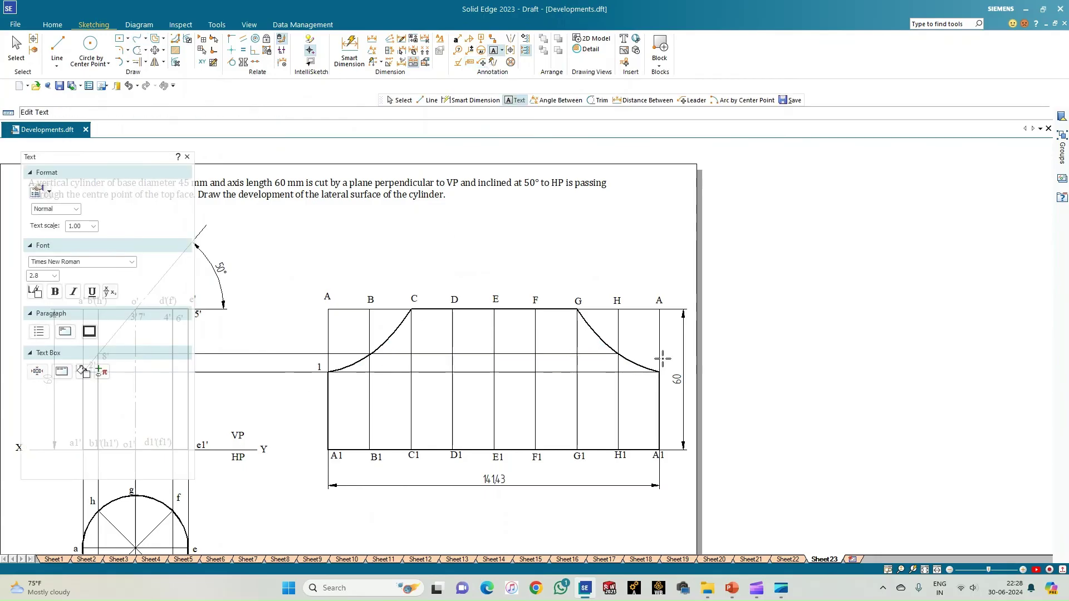
type("2")
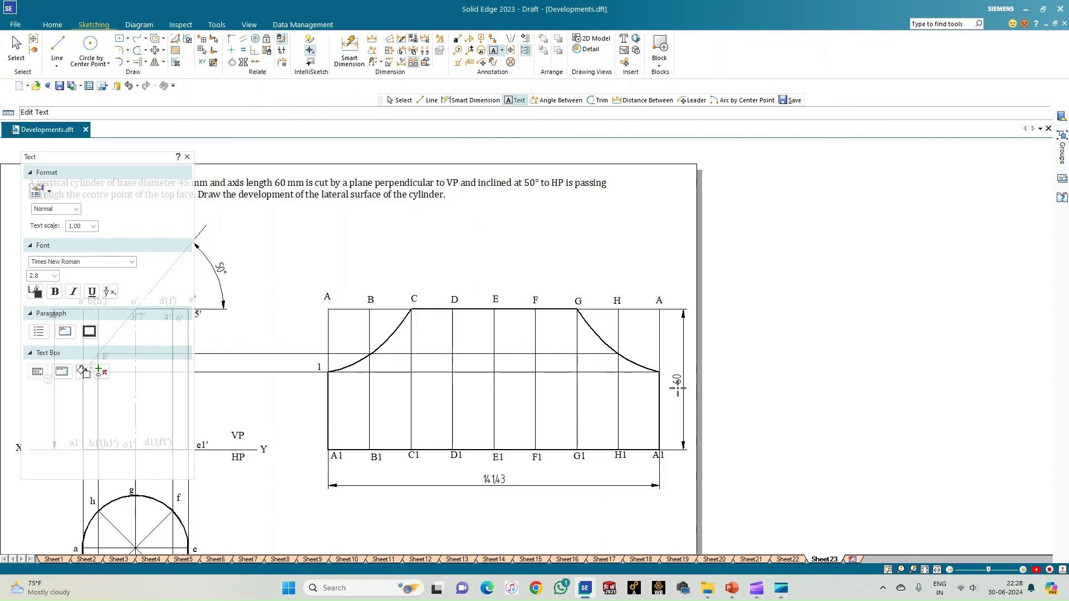
left_click(361, 344)
type("2")
left_click(405, 298)
- Label the cut outline's points on generators D, E, F, G and H as 4, 5, 6, 7 and 8
left_click(458, 313)
type("4")
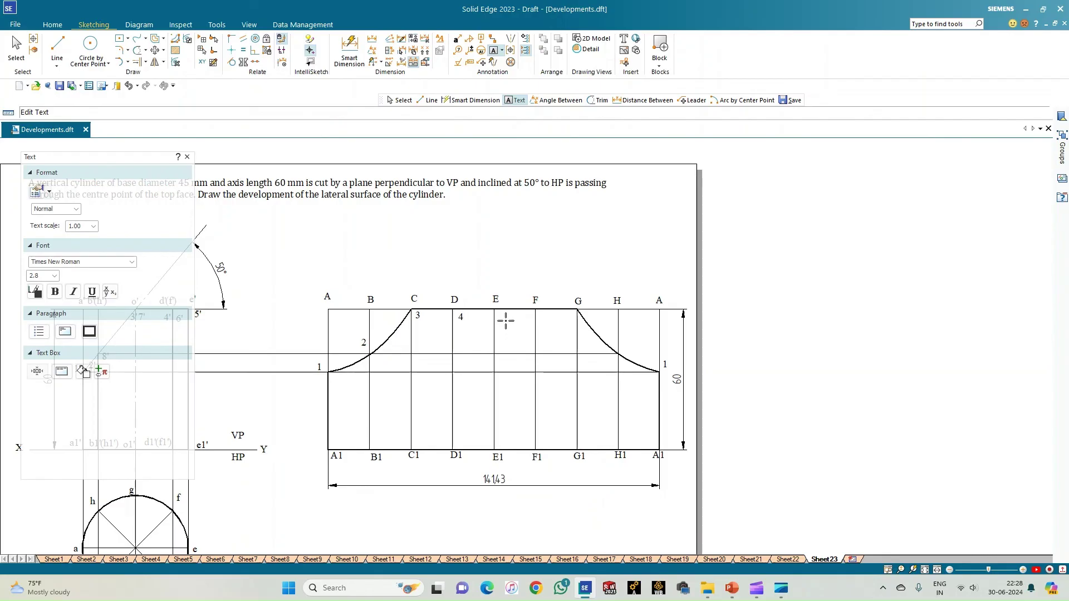
left_click(500, 313)
type("5")
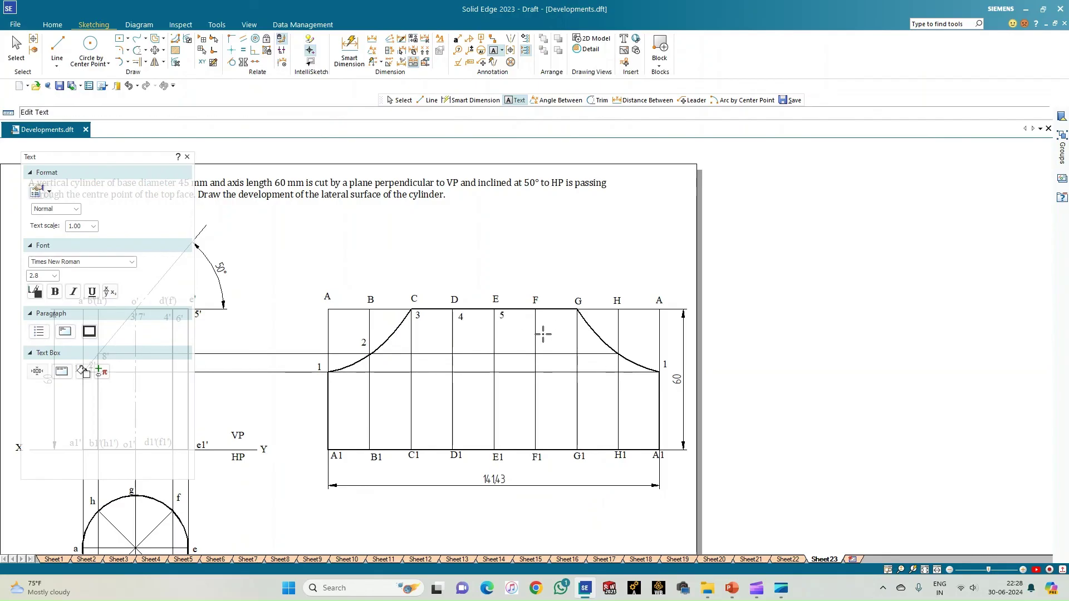
left_click(543, 317)
type("6")
left_click(610, 353)
type("8")
- Add the text DEVELOPMENT inside the lower part of the development and show the whole sheet
left_click(435, 419)
type("DEVE")
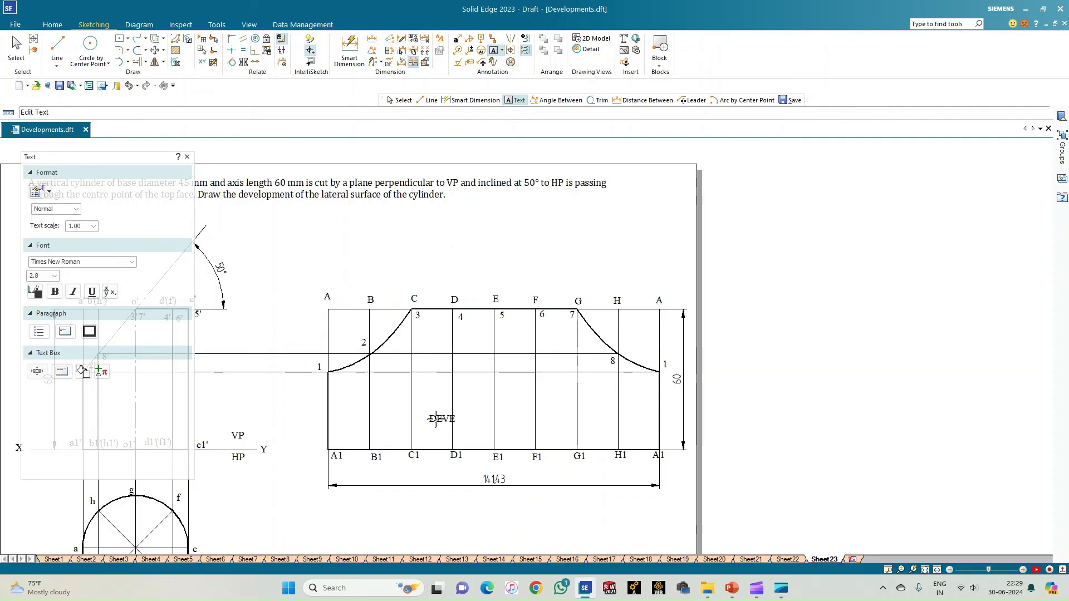
type("LOPMENT")
key("Escape")
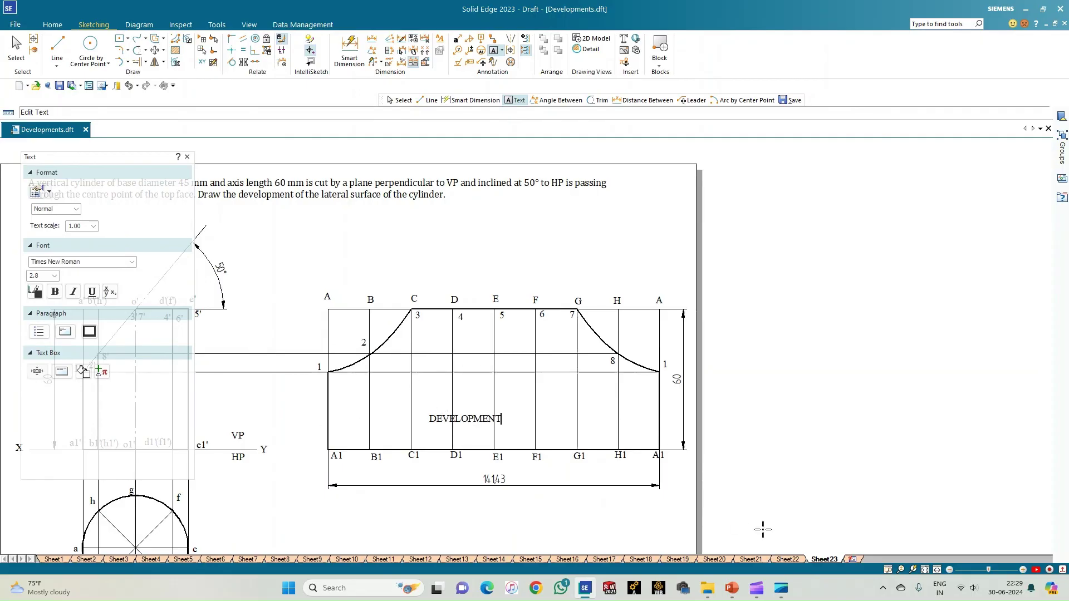
left_click(926, 570)
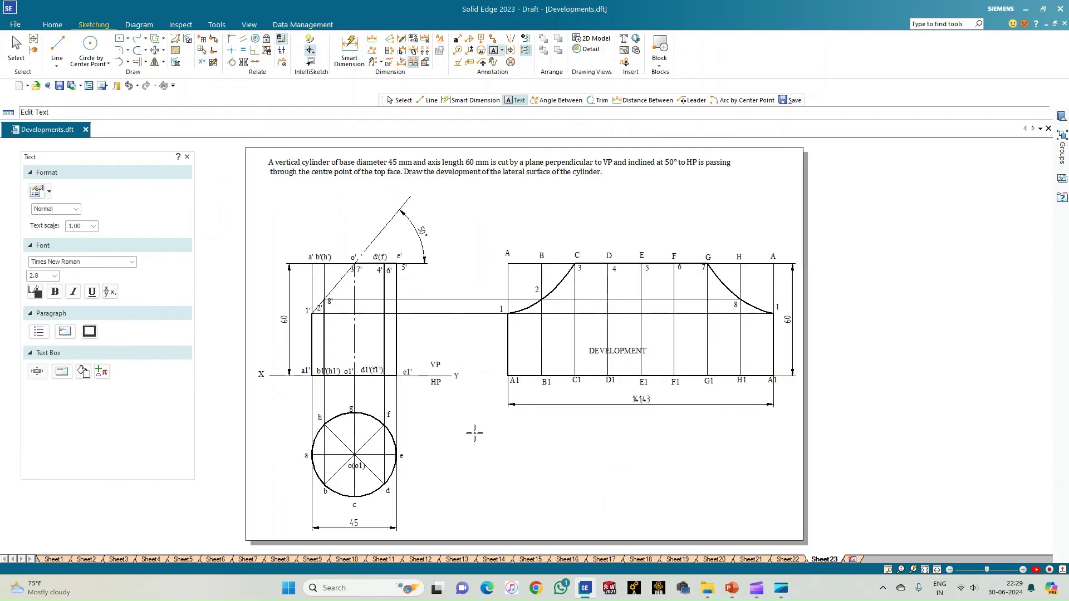